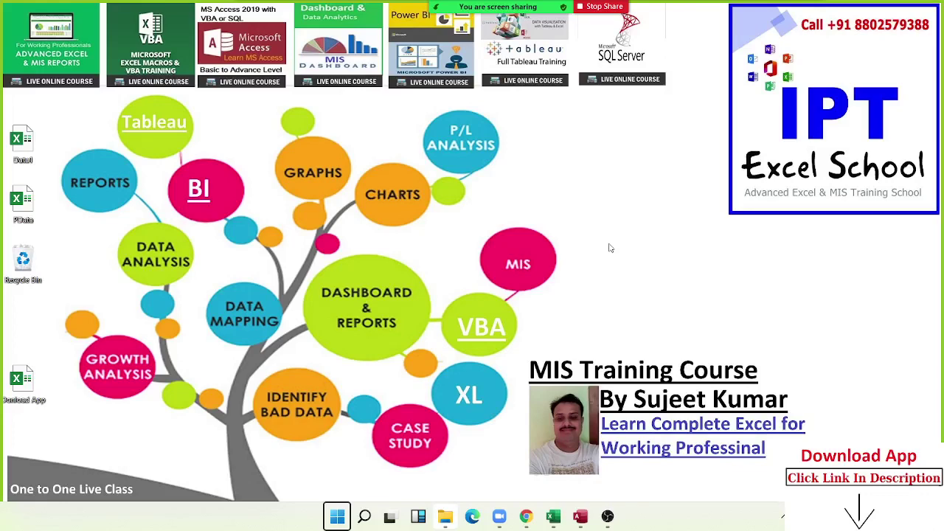
Step: Allow the other Zoom participant to record local files, acknowledge the recording notice, and return to Access
{"action": "left_click", "coordinate": [452, 26]}
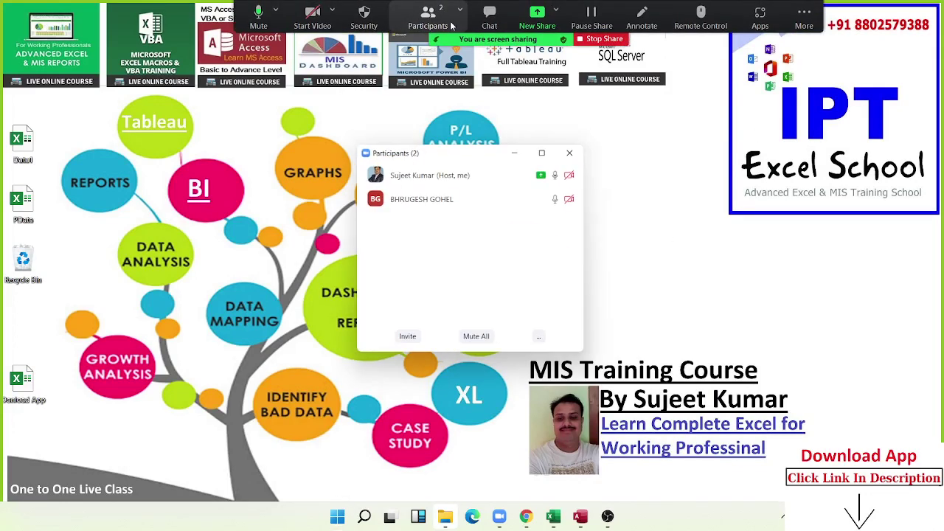
{"action": "mouse_move", "coordinate": [442, 199]}
{"action": "left_click", "coordinate": [562, 198]}
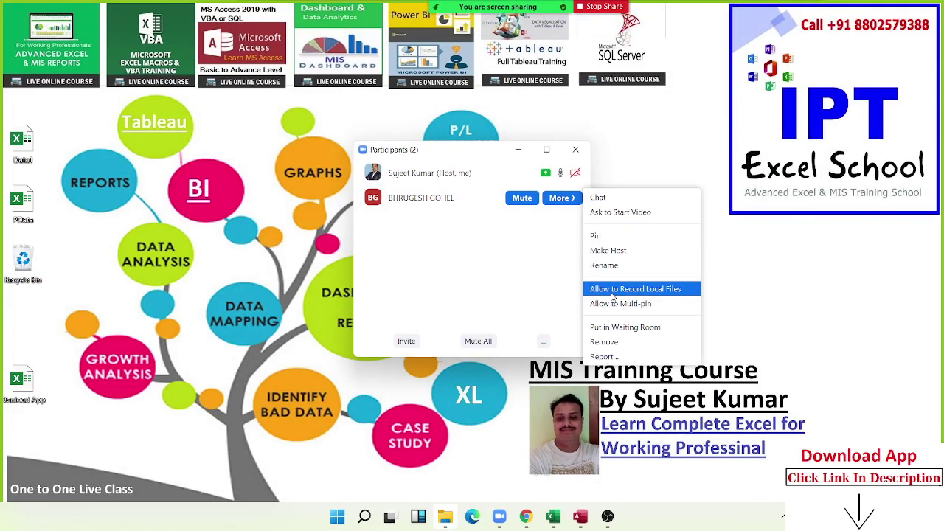
{"action": "left_click", "coordinate": [612, 295]}
{"action": "left_click", "coordinate": [577, 151]}
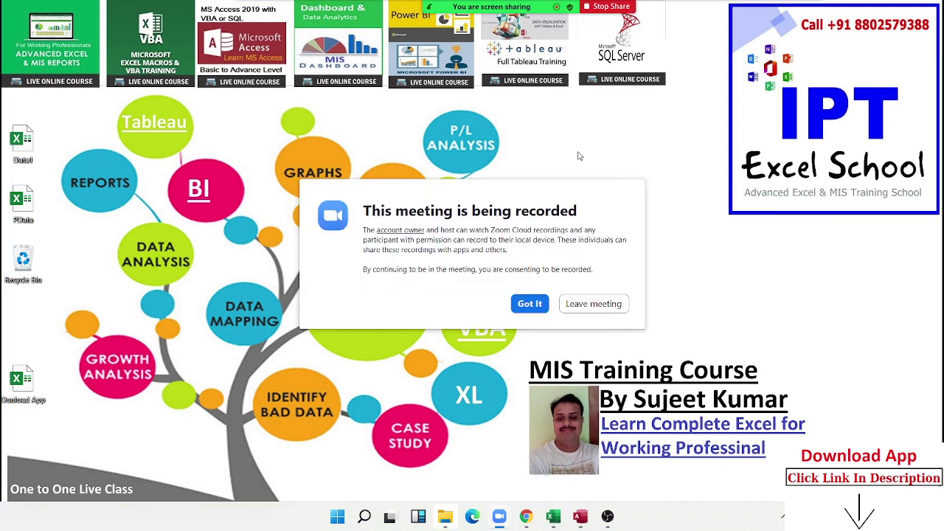
{"action": "left_click", "coordinate": [529, 304]}
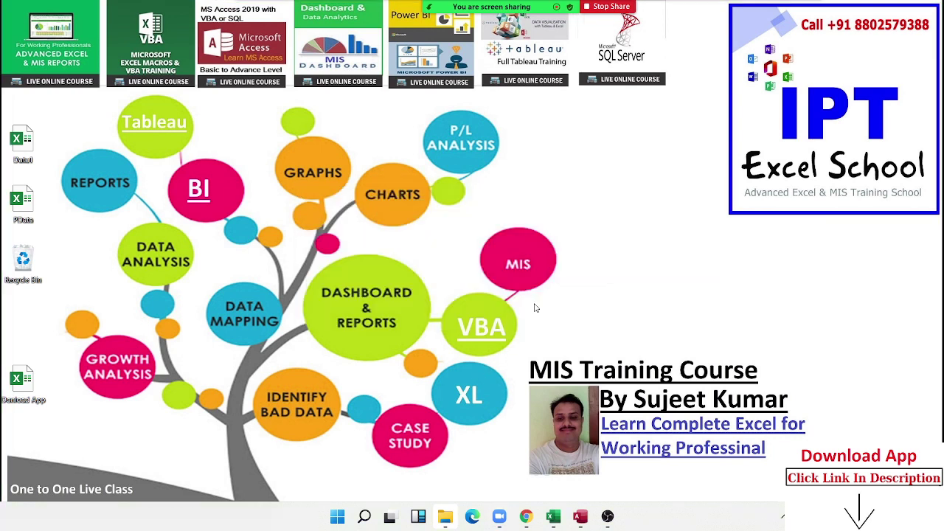
{"action": "left_click", "coordinate": [578, 514]}
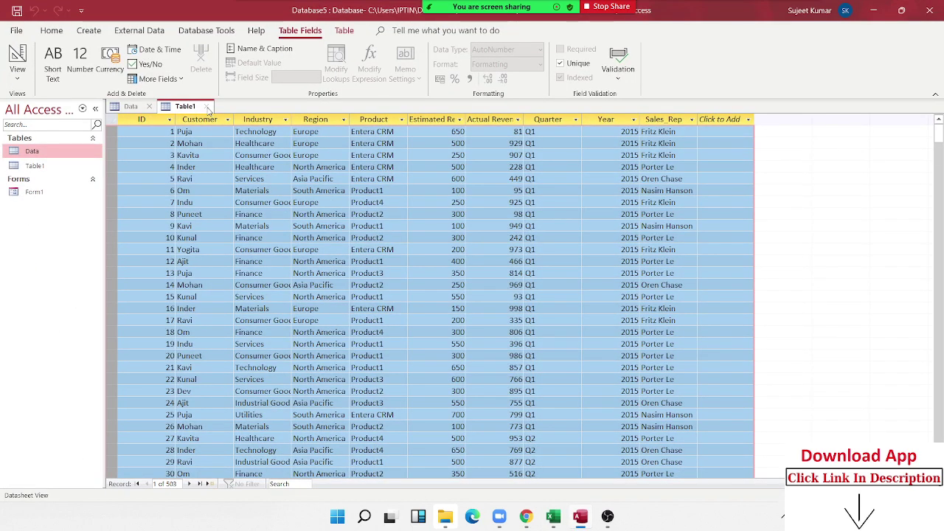
Step: Close Table1 and save it under the name DT
{"action": "left_click", "coordinate": [206, 106]}
{"action": "left_click", "coordinate": [431, 295]}
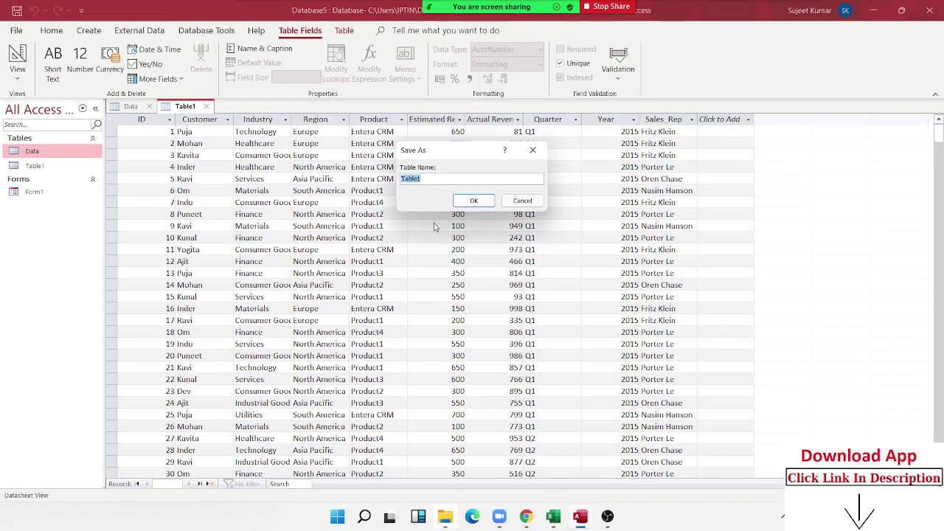
{"action": "type", "text": "DT"}
{"action": "left_click", "coordinate": [474, 200]}
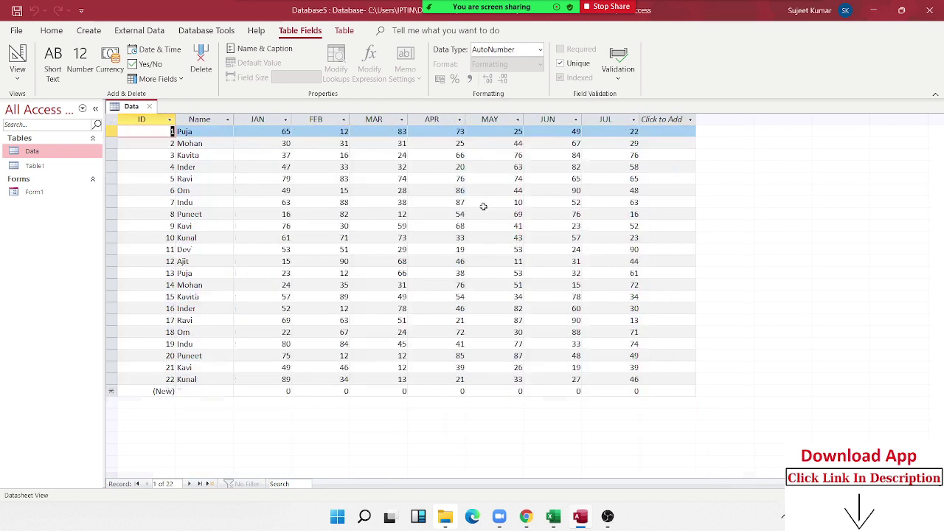
Step: Open the DT table and scroll through its 503 sales records
{"action": "double_click", "coordinate": [50, 166]}
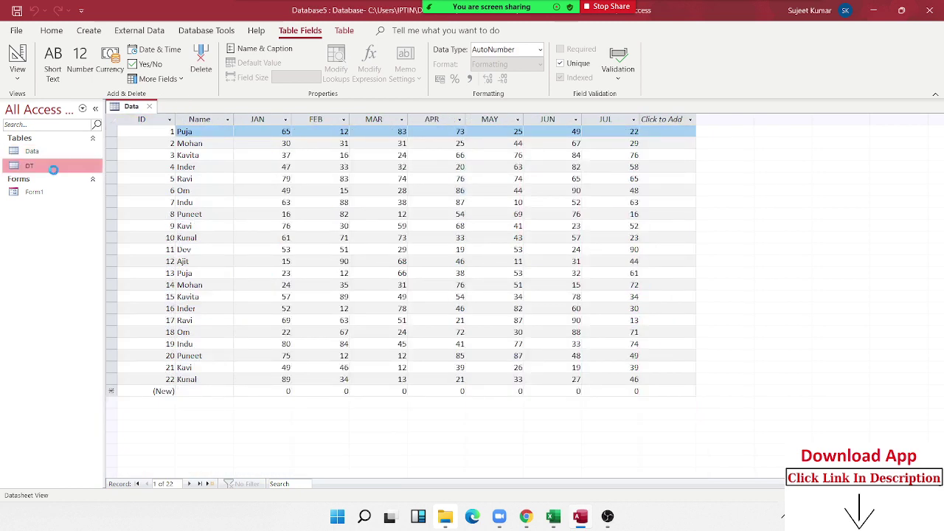
{"action": "scroll", "coordinate": [150, 274], "scroll_direction": "down", "scroll_amount": 5}
{"action": "scroll", "coordinate": [149, 274], "scroll_direction": "down", "scroll_amount": 6}
{"action": "scroll", "coordinate": [140, 280], "scroll_direction": "down", "scroll_amount": 9}
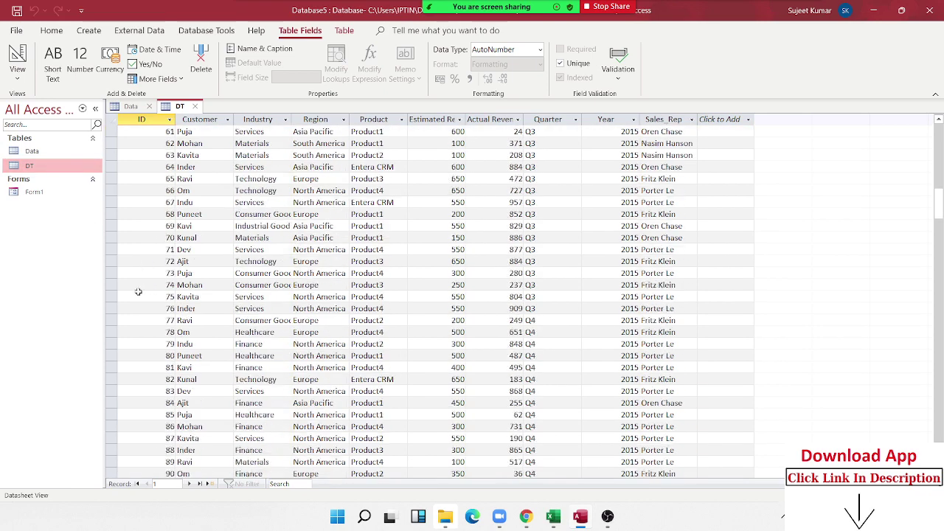
{"action": "scroll", "coordinate": [133, 266], "scroll_direction": "down", "scroll_amount": 10}
{"action": "scroll", "coordinate": [134, 253], "scroll_direction": "up", "scroll_amount": 5}
{"action": "scroll", "coordinate": [140, 259], "scroll_direction": "up", "scroll_amount": 11}
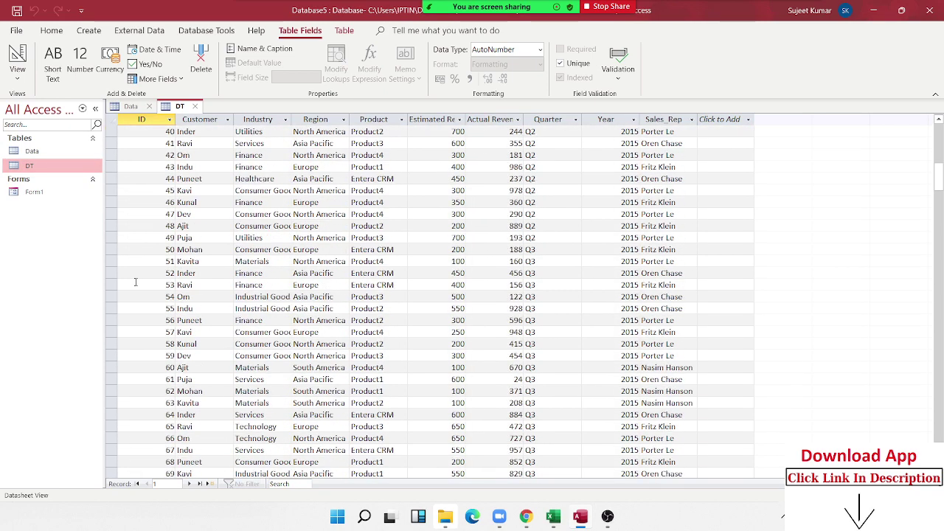
{"action": "scroll", "coordinate": [146, 265], "scroll_direction": "up", "scroll_amount": 14}
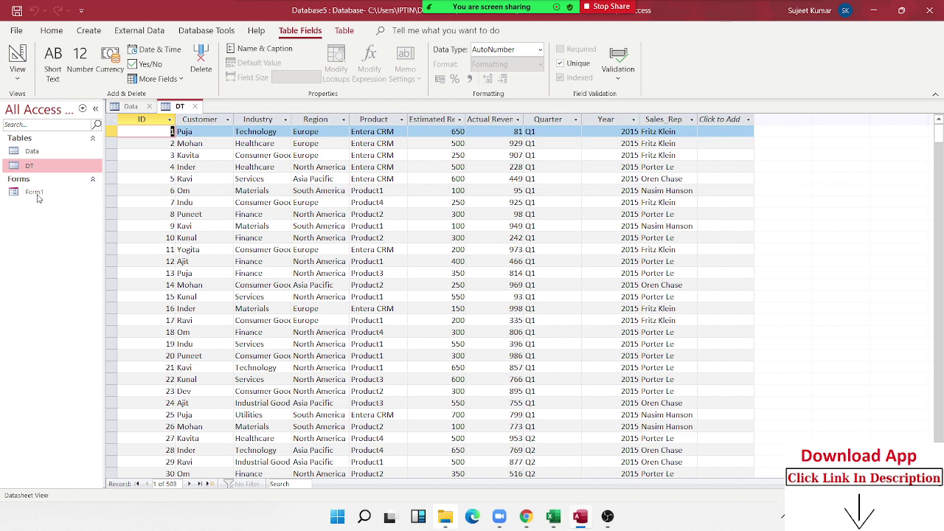
{"action": "left_click", "coordinate": [89, 31]}
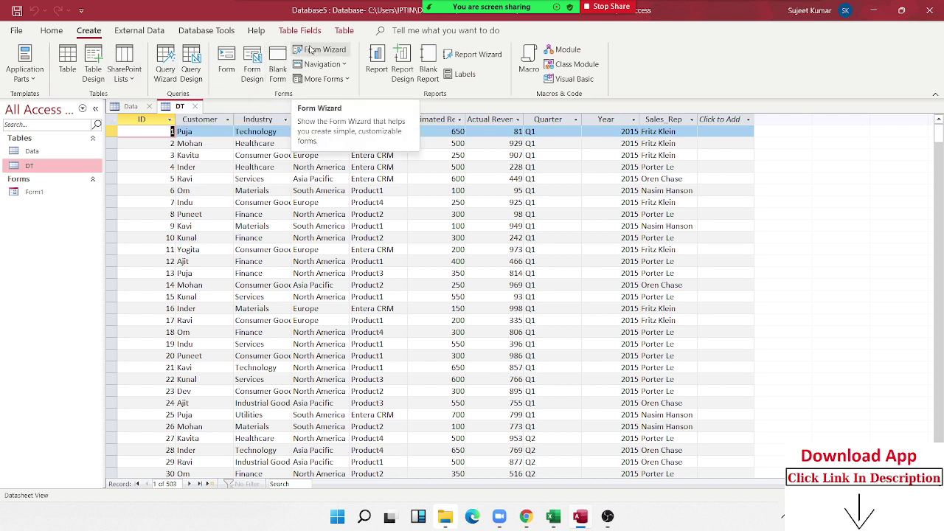
Step: In the Simple Query Wizard, add ID, Customer, Industry, Region, Product, Year and Actual Revenue from DT
{"action": "left_click", "coordinate": [167, 72]}
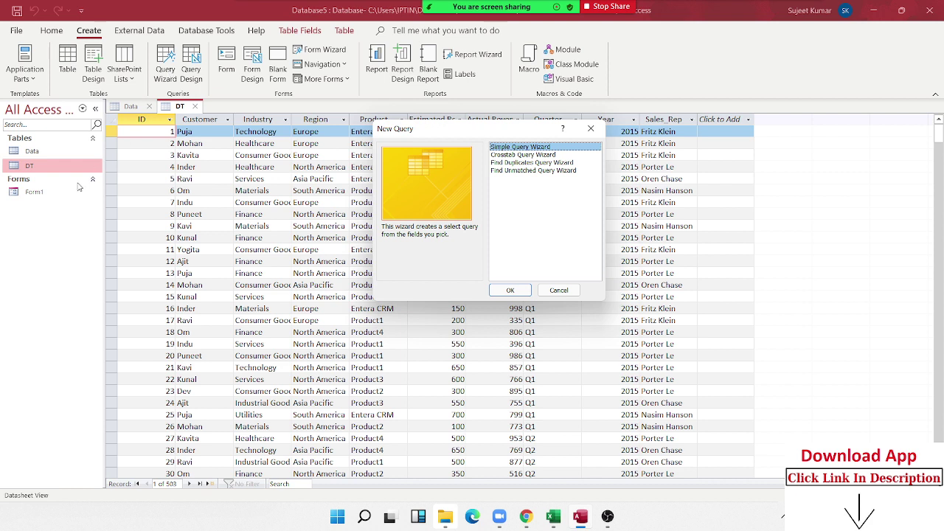
{"action": "left_click", "coordinate": [519, 292]}
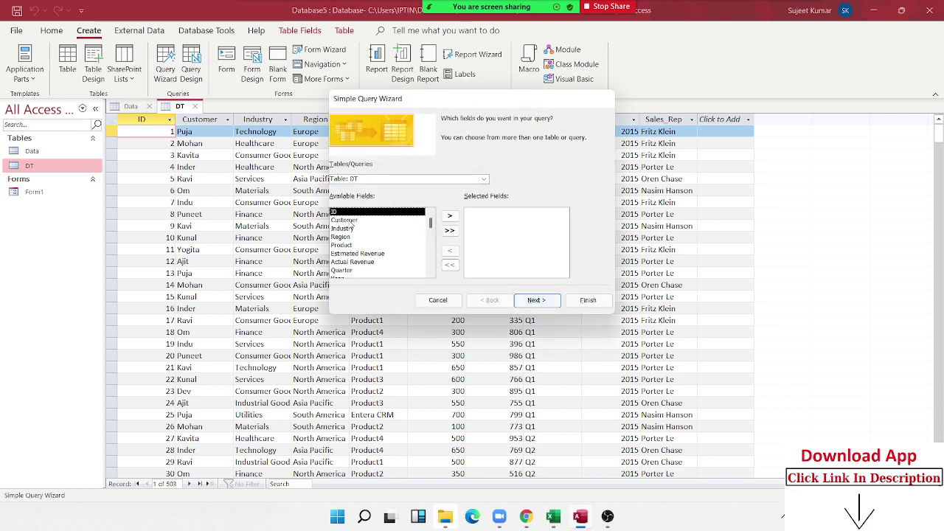
{"action": "left_click", "coordinate": [449, 217]}
{"action": "left_click", "coordinate": [449, 218]}
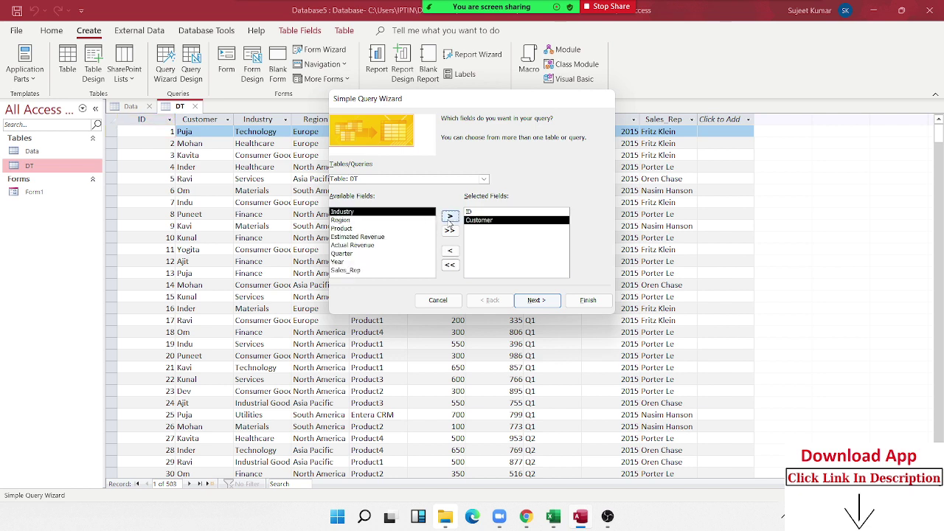
{"action": "left_click", "coordinate": [449, 218]}
{"action": "left_click", "coordinate": [449, 218]}
{"action": "left_click", "coordinate": [449, 218]}
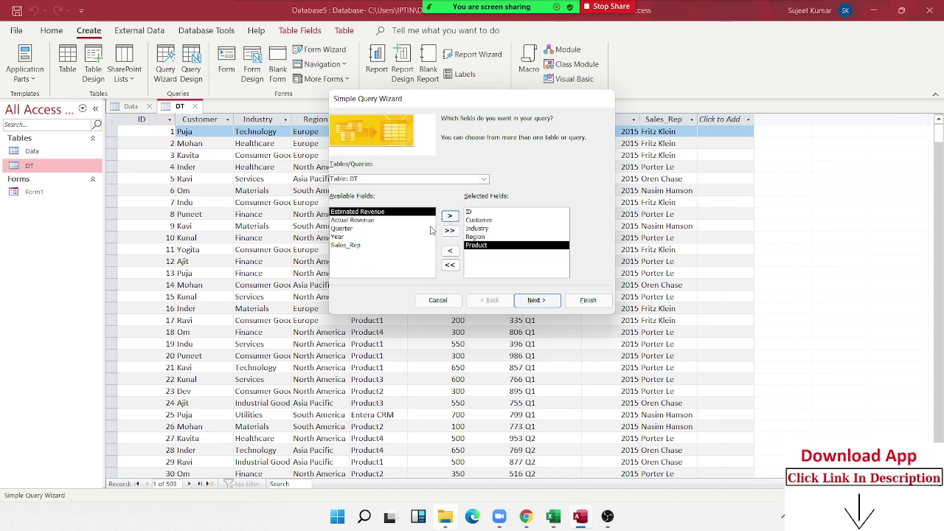
{"action": "left_click", "coordinate": [347, 236]}
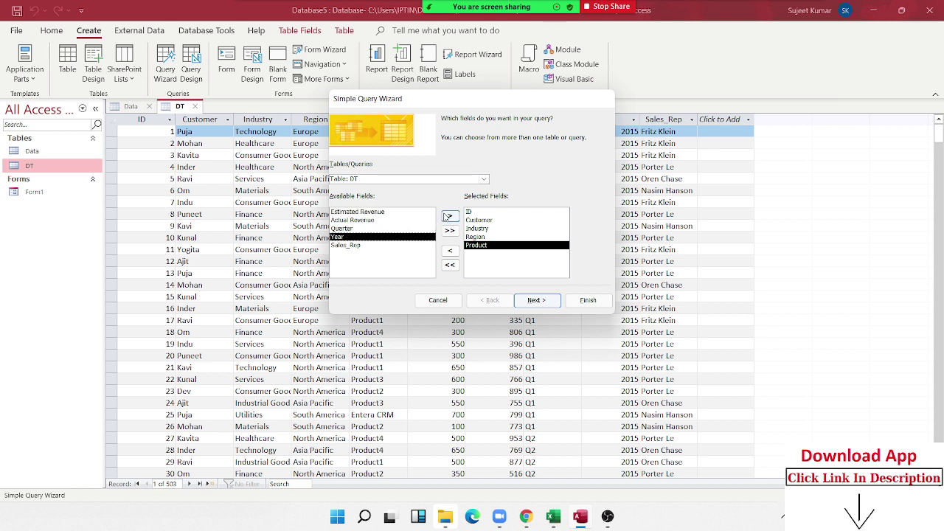
{"action": "left_click", "coordinate": [447, 216]}
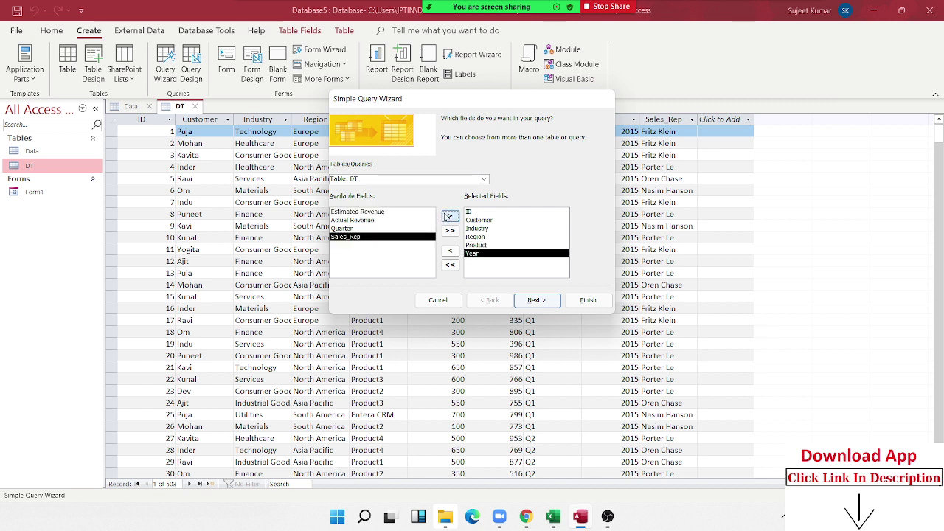
{"action": "left_click", "coordinate": [351, 220]}
{"action": "left_click", "coordinate": [449, 216]}
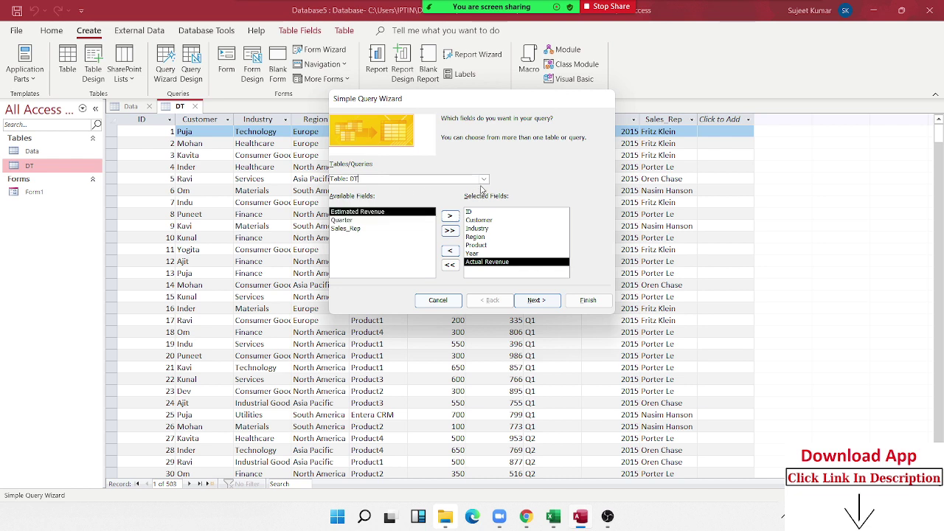
Step: Keep DT as the source and a detail query, then finish to open DT Query
{"action": "left_click", "coordinate": [483, 182]}
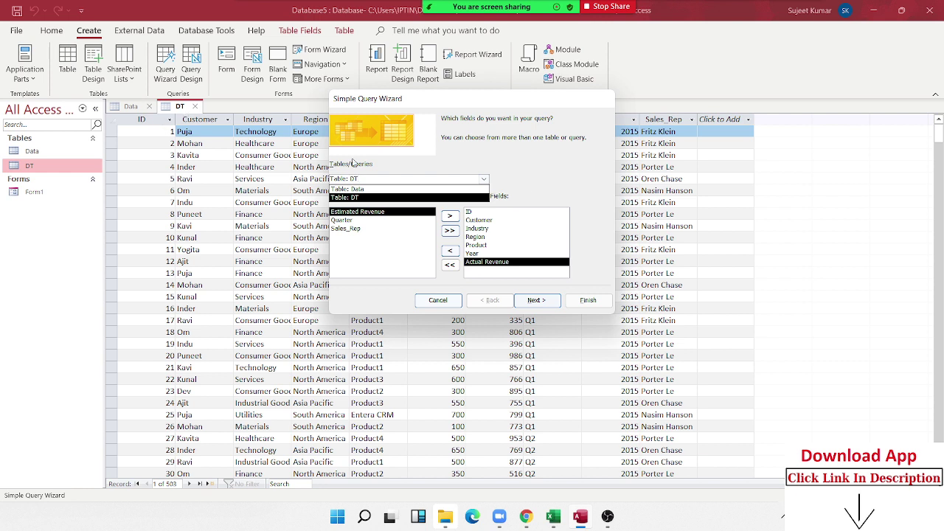
{"action": "left_click", "coordinate": [552, 178]}
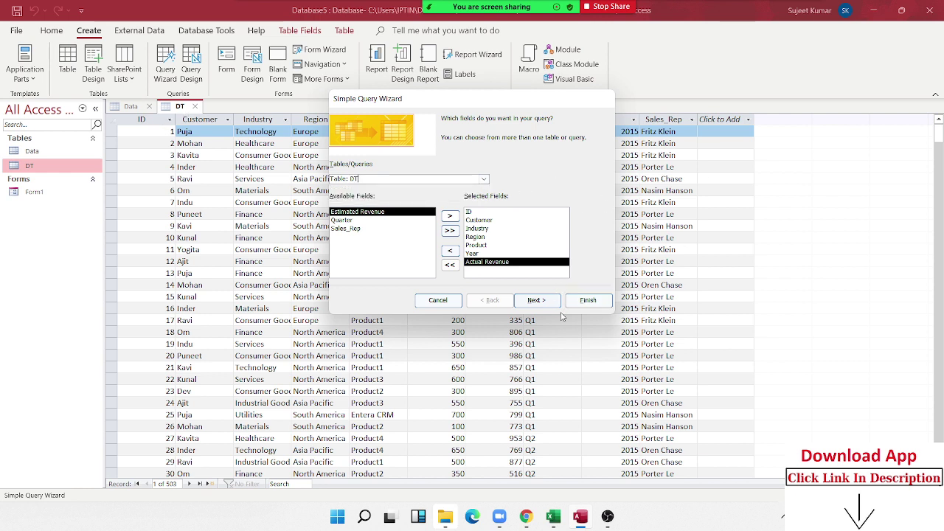
{"action": "left_click", "coordinate": [540, 301]}
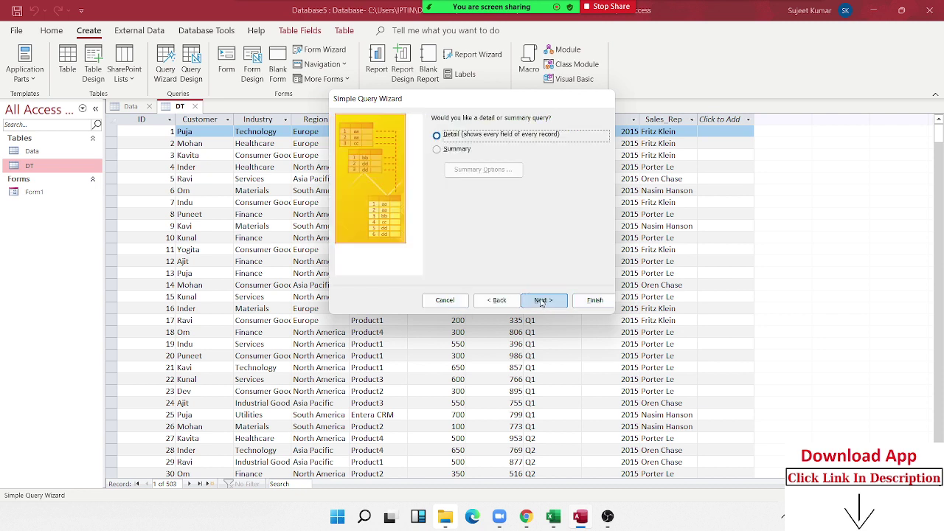
{"action": "left_click", "coordinate": [447, 149]}
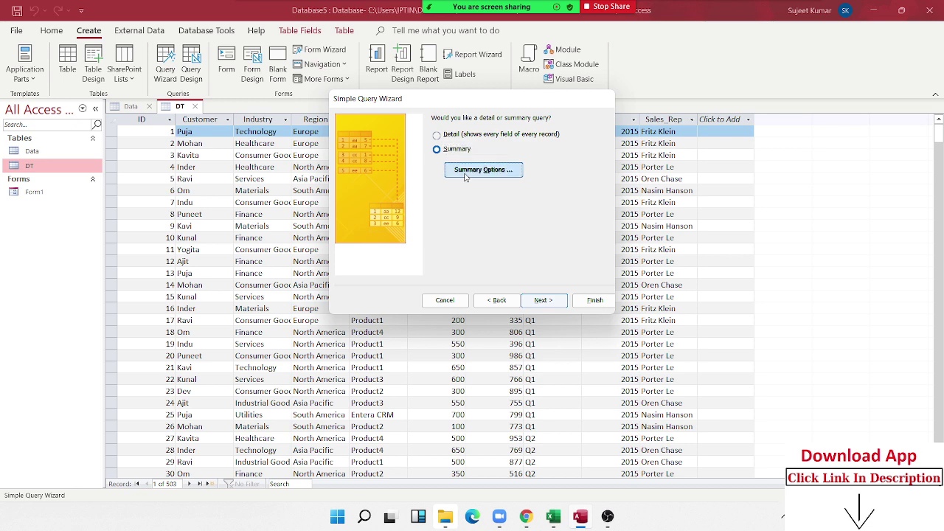
{"action": "left_click", "coordinate": [462, 175]}
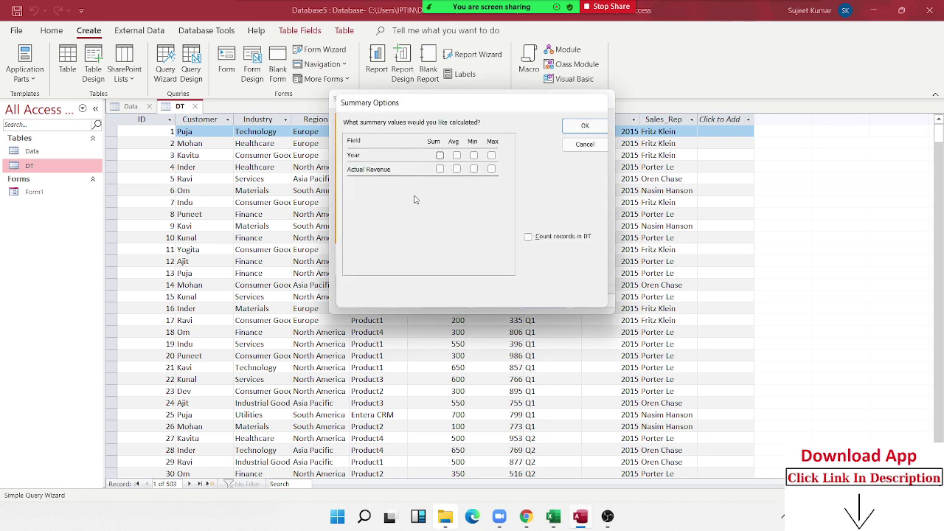
{"action": "left_click", "coordinate": [597, 146]}
{"action": "left_click", "coordinate": [480, 135]}
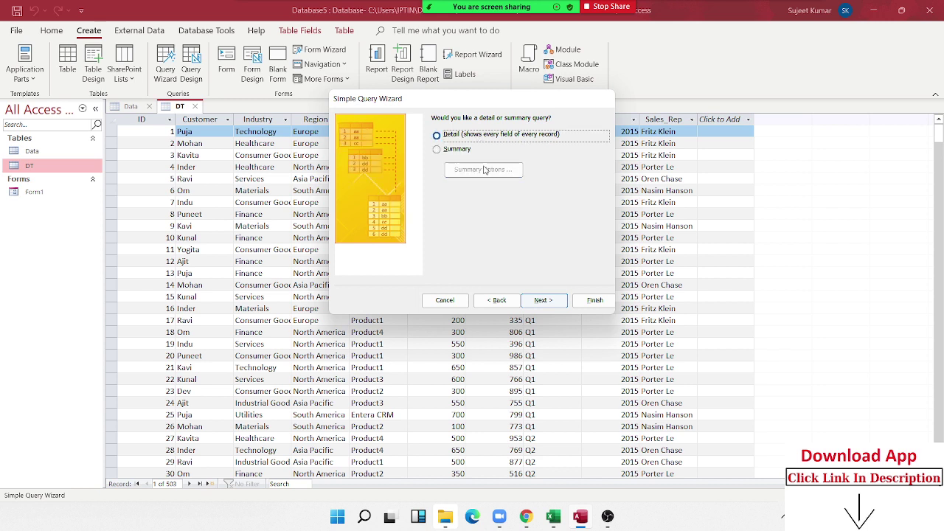
{"action": "left_click", "coordinate": [544, 301]}
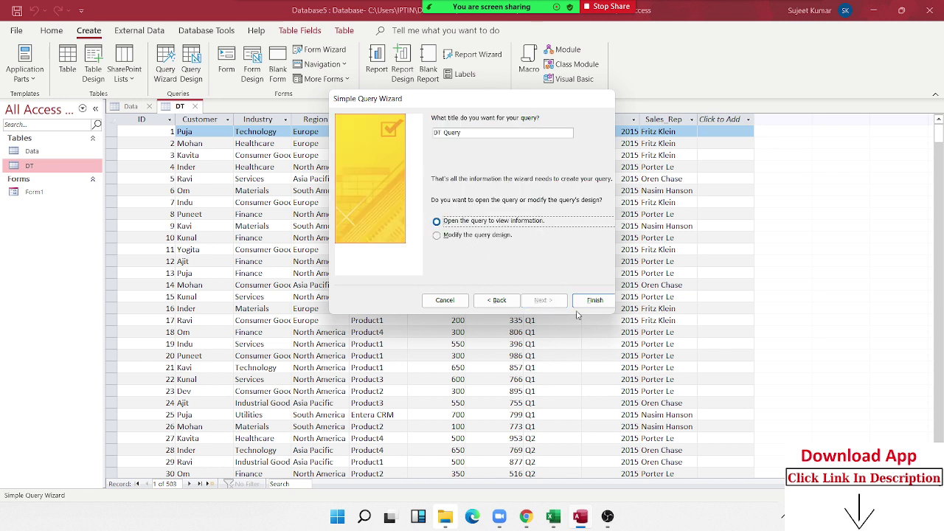
{"action": "left_click", "coordinate": [597, 302]}
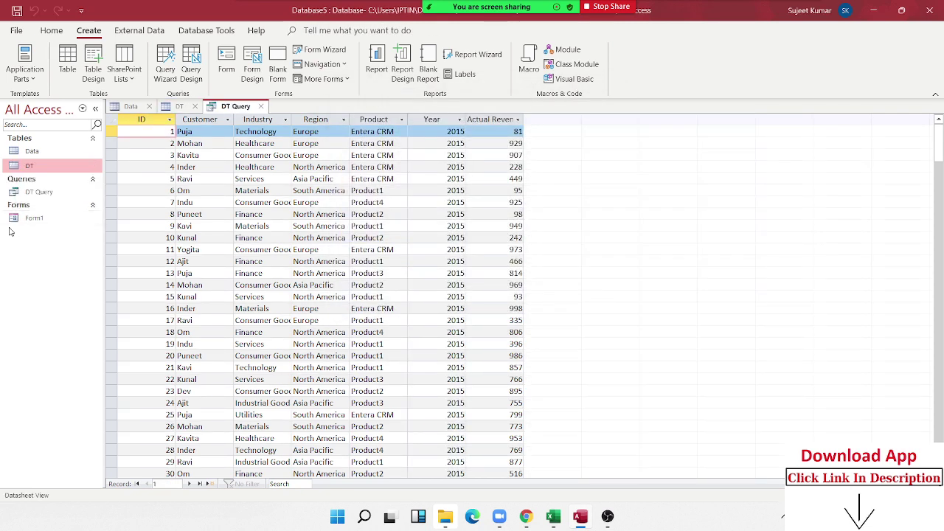
Step: Select DT Query, check the Customer filter options, and switch to the External Data ribbon
{"action": "left_click", "coordinate": [27, 195]}
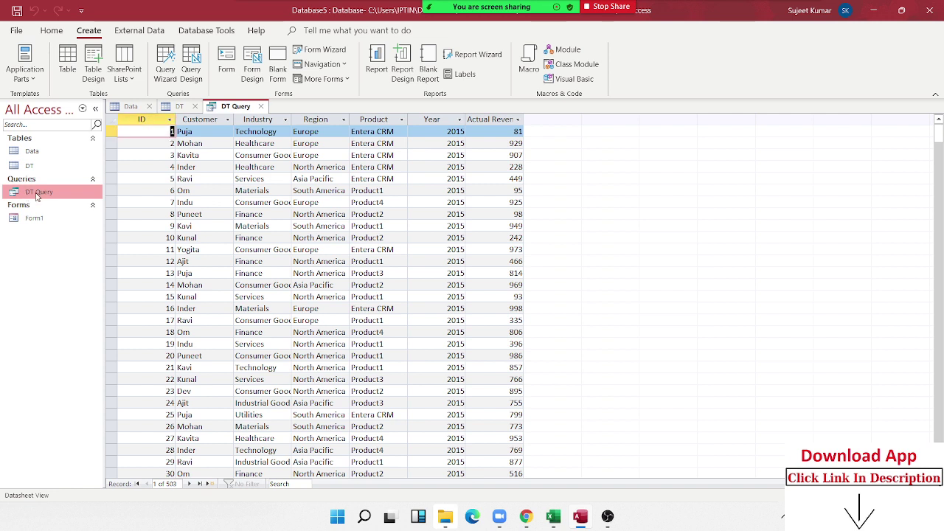
{"action": "left_click", "coordinate": [227, 120]}
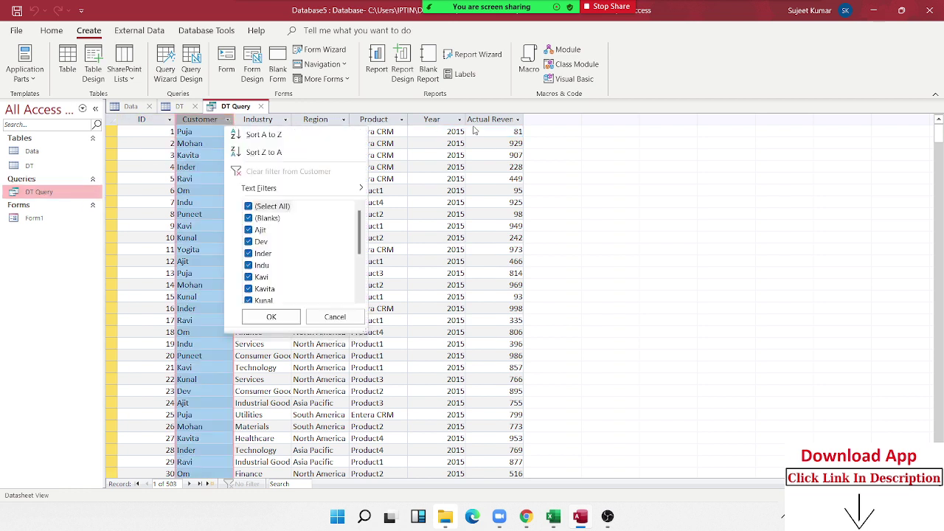
{"action": "key", "text": "Escape"}
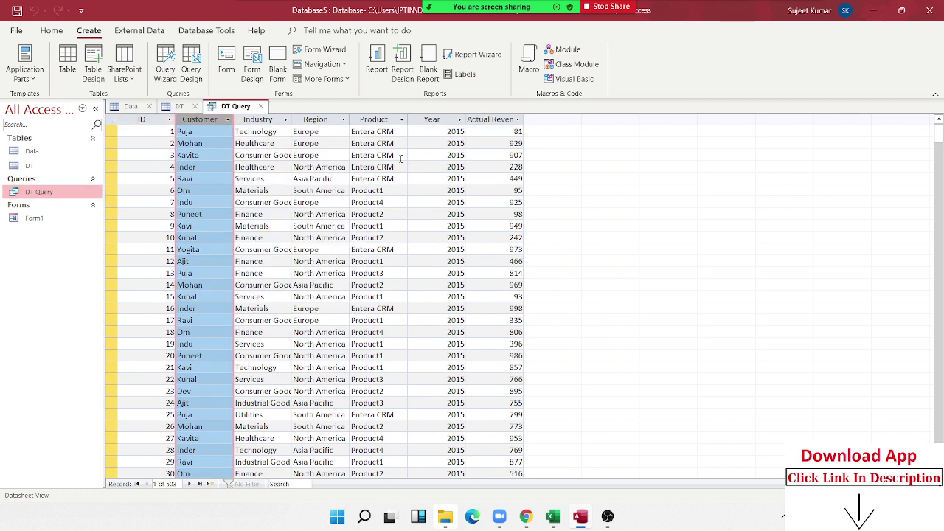
{"action": "left_click", "coordinate": [139, 30]}
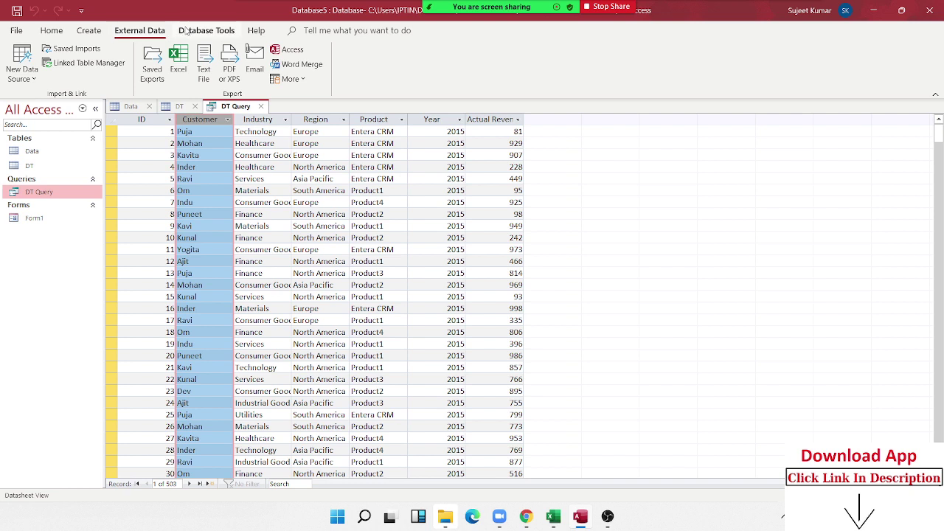
{"action": "left_click", "coordinate": [186, 31]}
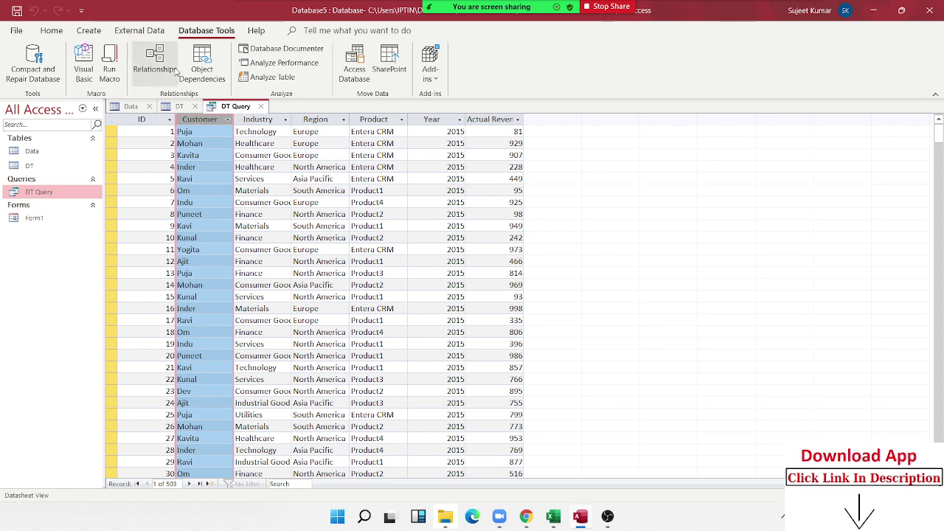
{"action": "left_click", "coordinate": [151, 33]}
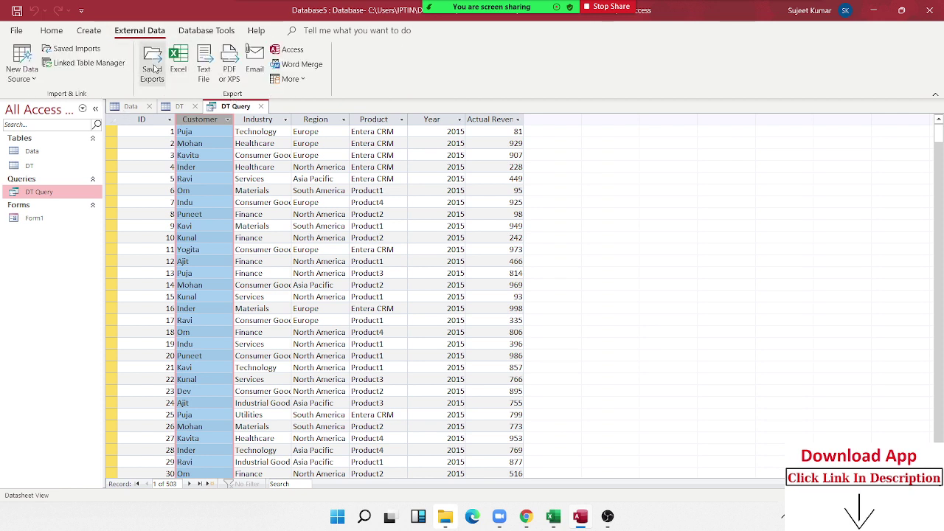
Step: Export DT Query to DT Query.xlsx in Documents and save the export steps under a new name
{"action": "left_click", "coordinate": [178, 60]}
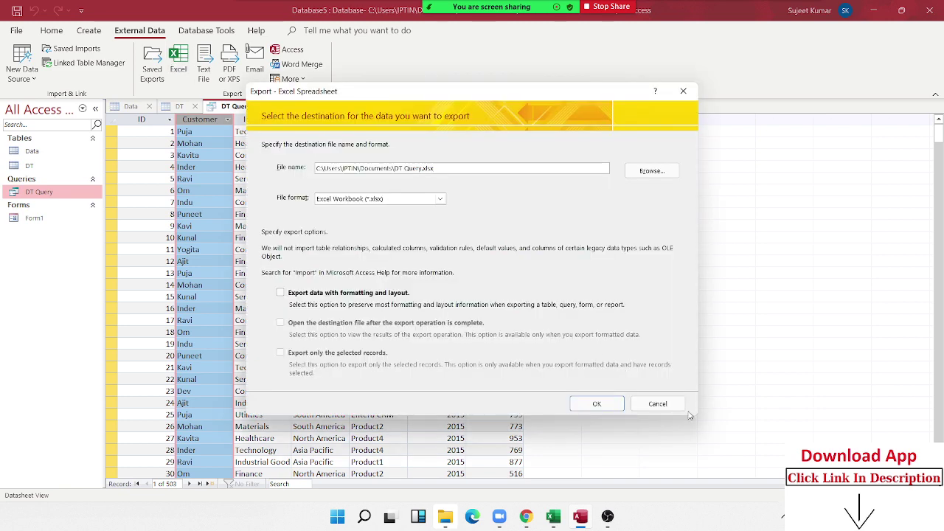
{"action": "left_click", "coordinate": [587, 400]}
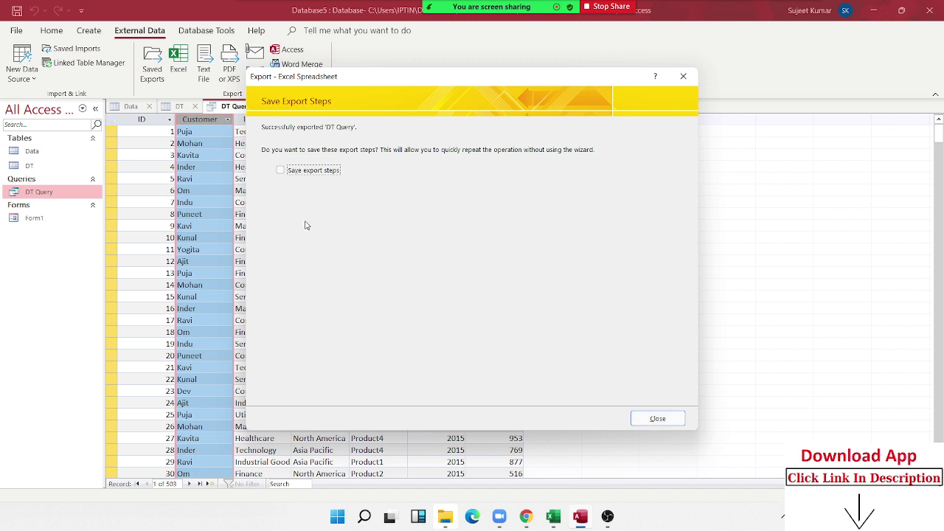
{"action": "left_click", "coordinate": [307, 172]}
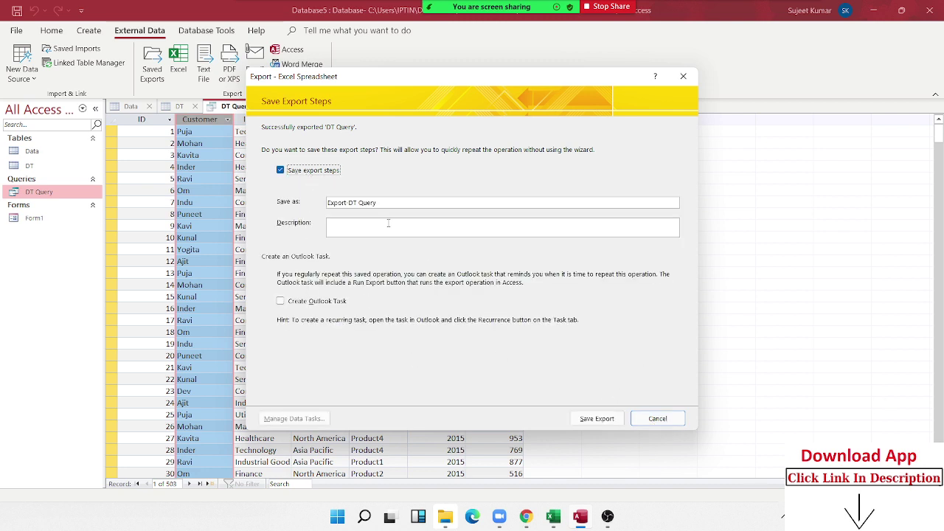
{"action": "key", "text": "Tab"}
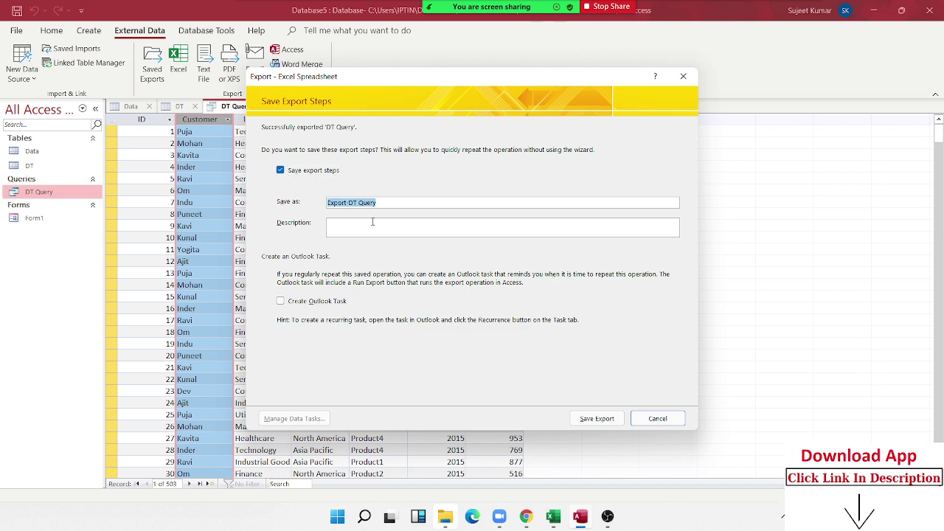
{"action": "type", "text": "DATA"}
{"action": "left_click", "coordinate": [600, 418]}
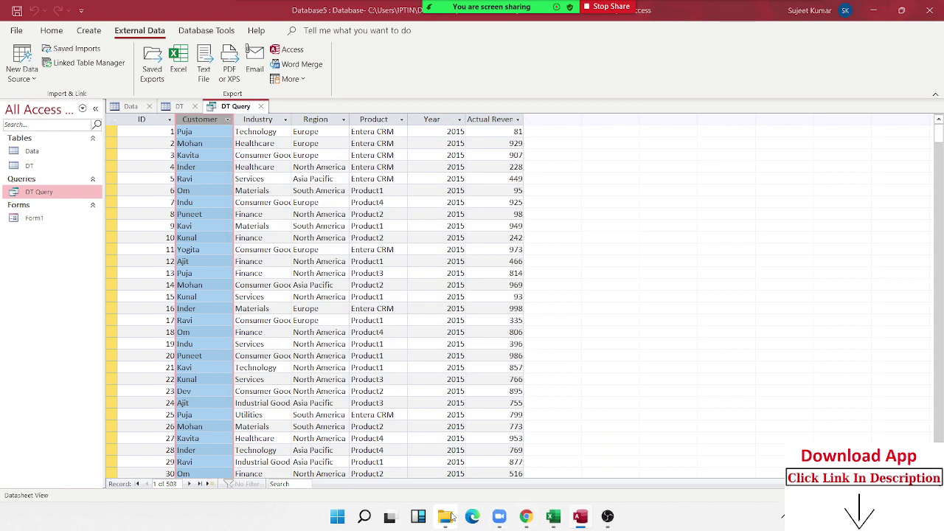
{"action": "mouse_move", "coordinate": [445, 516]}
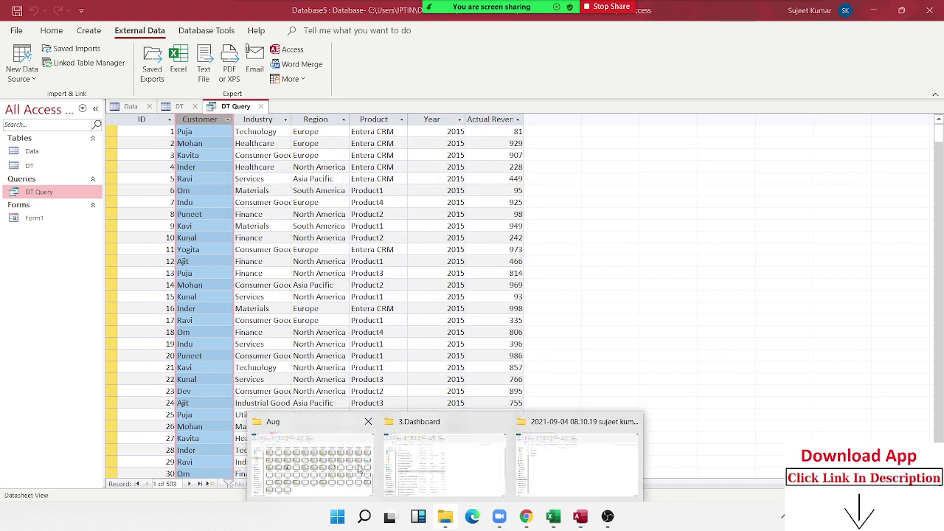
Step: Open the exported DT Query workbook from the Documents folder in File Explorer
{"action": "left_click", "coordinate": [328, 472]}
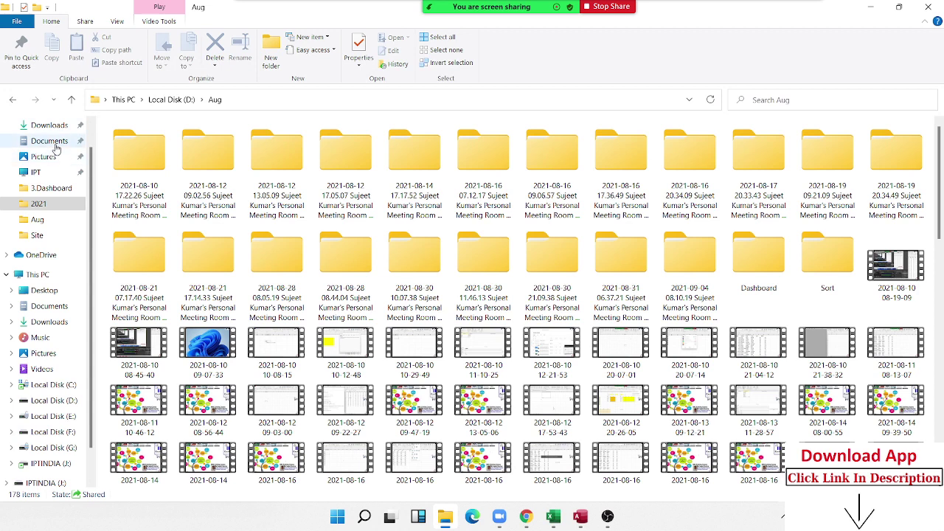
{"action": "left_click", "coordinate": [55, 146]}
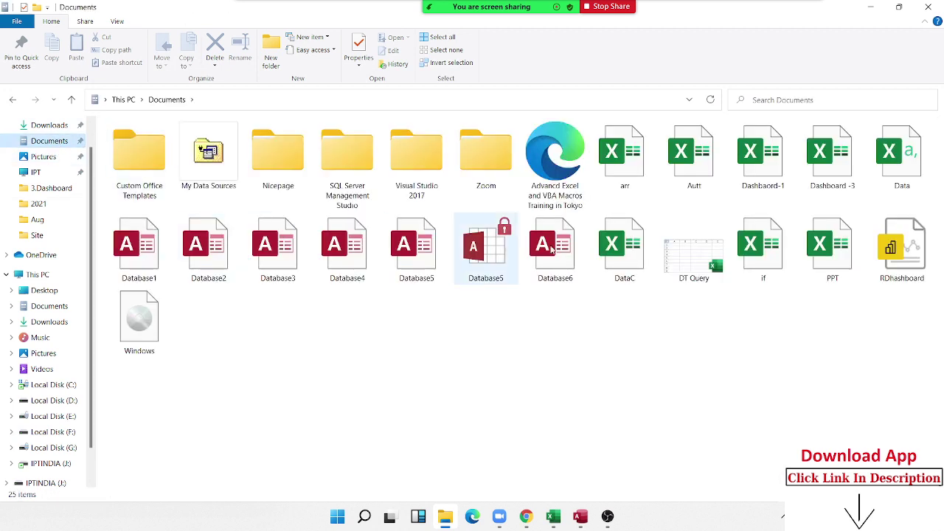
{"action": "left_click", "coordinate": [688, 261]}
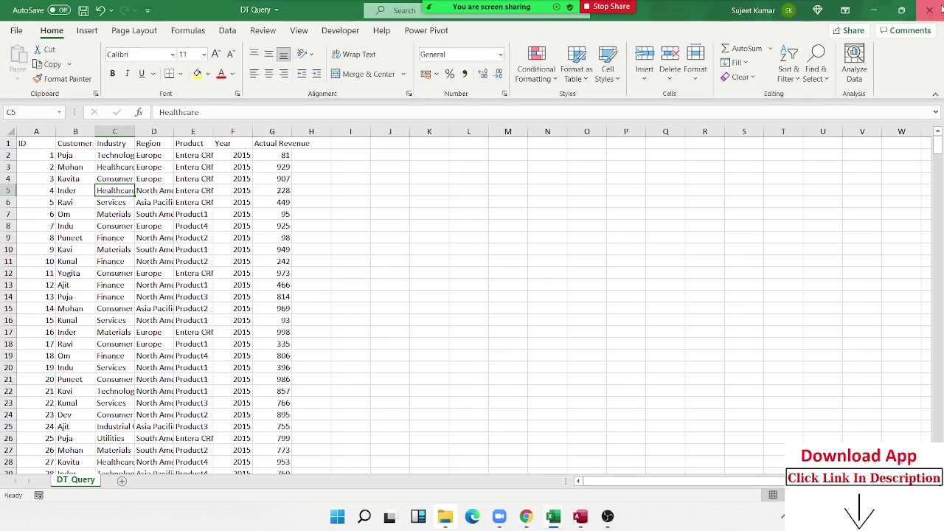
Step: Close the DT Query workbook in Excel and switch back to the Access database
{"action": "left_click", "coordinate": [928, 11]}
{"action": "mouse_move", "coordinate": [525, 516]}
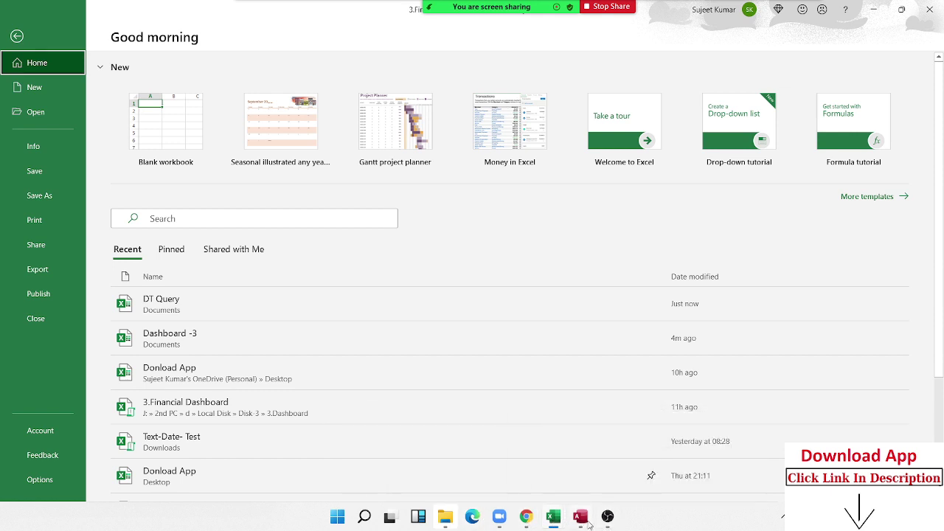
{"action": "left_click", "coordinate": [581, 516]}
{"action": "left_click", "coordinate": [295, 178]}
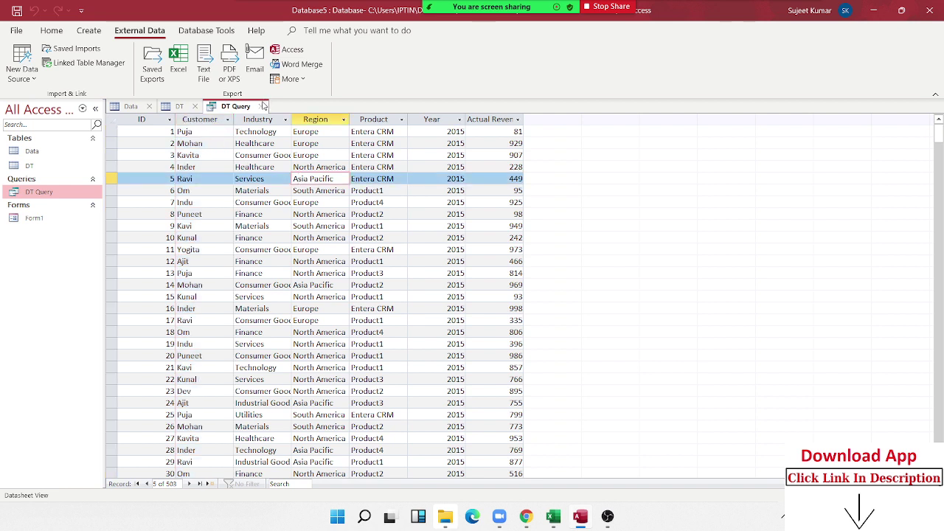
Step: Close DT Query and launch the Simple Query Wizard from Create > Query Wizard
{"action": "left_click", "coordinate": [264, 106]}
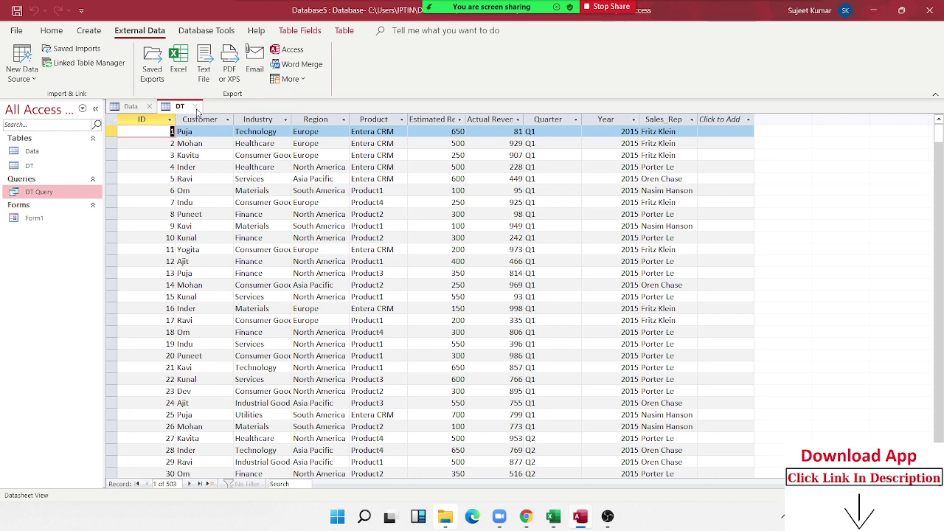
{"action": "left_click", "coordinate": [101, 33]}
{"action": "left_click", "coordinate": [166, 65]}
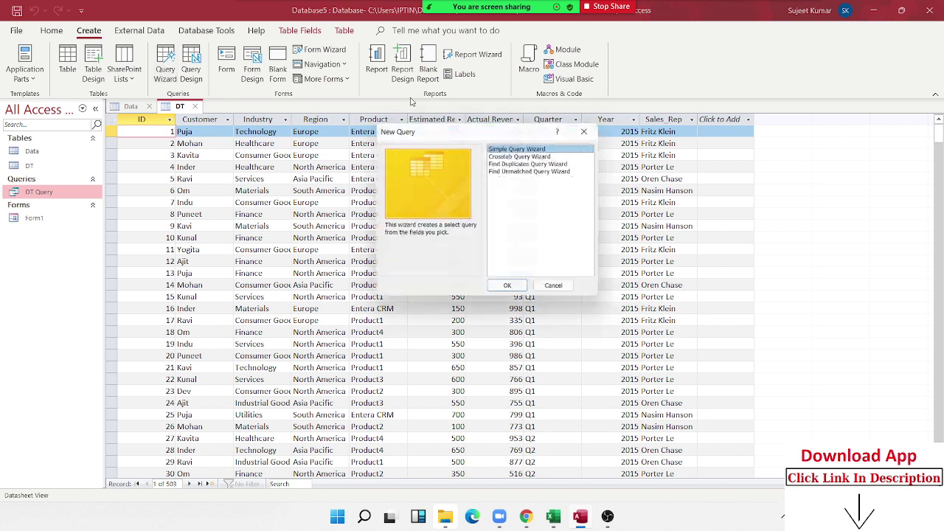
{"action": "left_click", "coordinate": [507, 287]}
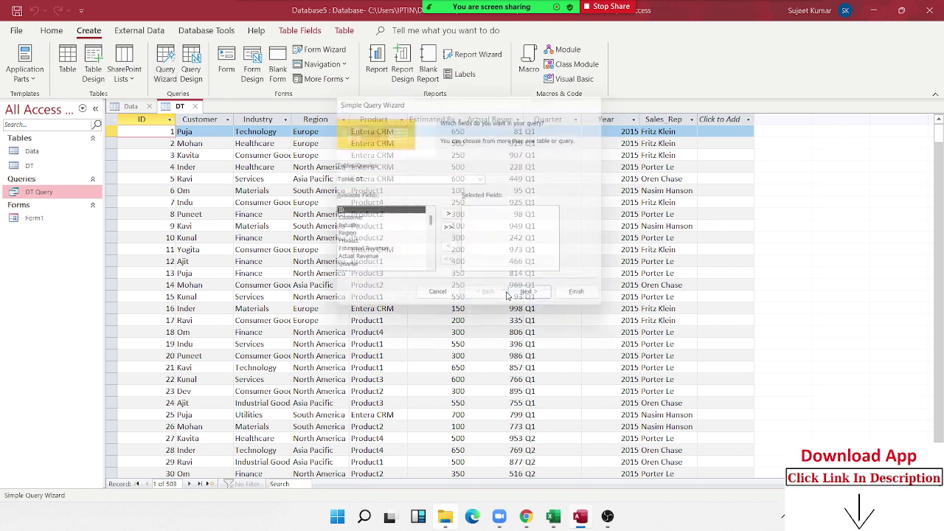
Step: Add Customer, Year and Actual Revenue and advance to the detail-or-summary step
{"action": "left_click", "coordinate": [361, 220]}
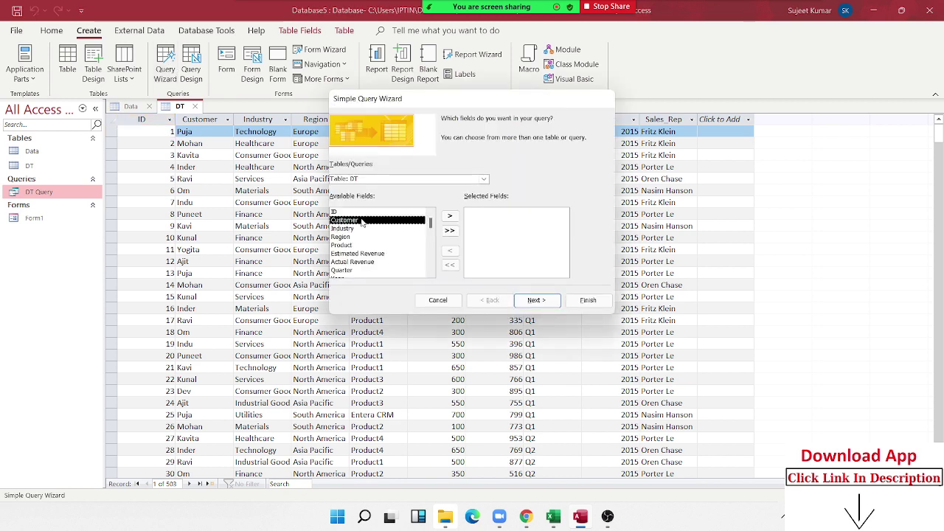
{"action": "left_click", "coordinate": [449, 216]}
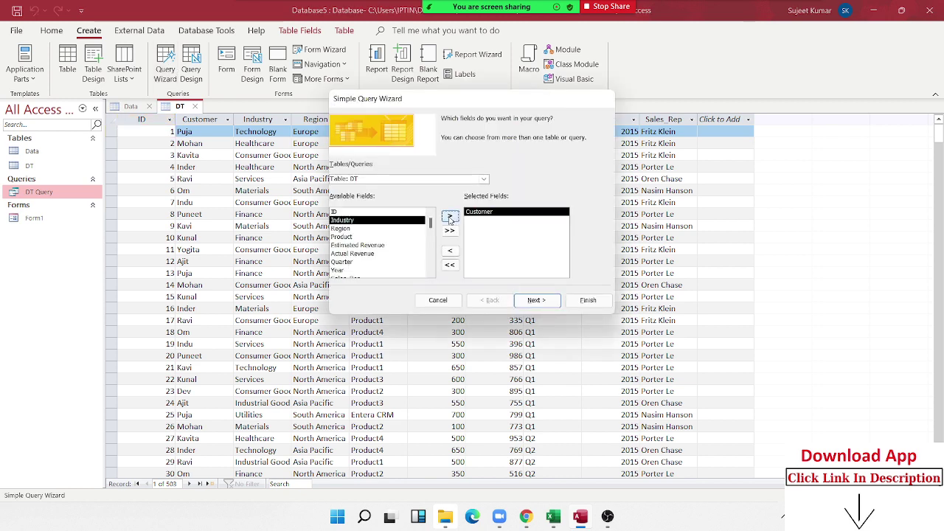
{"action": "left_click", "coordinate": [344, 271]}
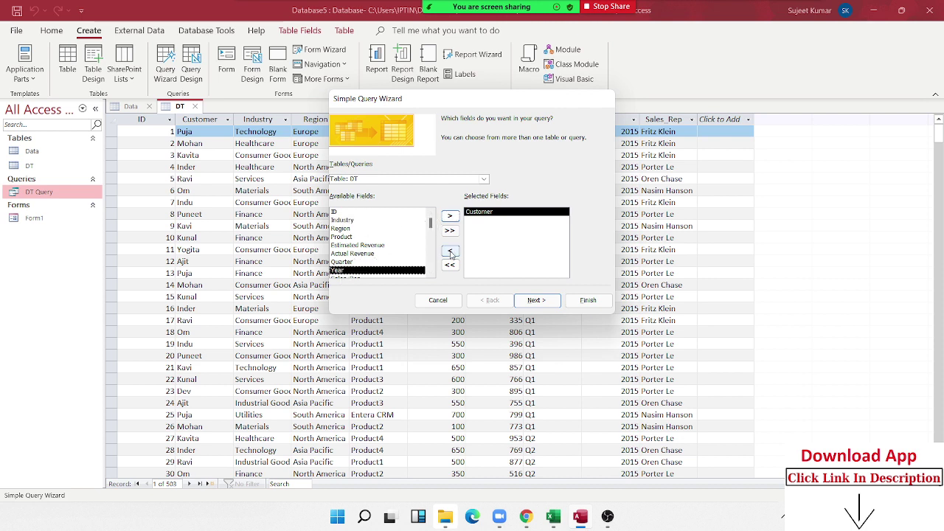
{"action": "left_click", "coordinate": [450, 216]}
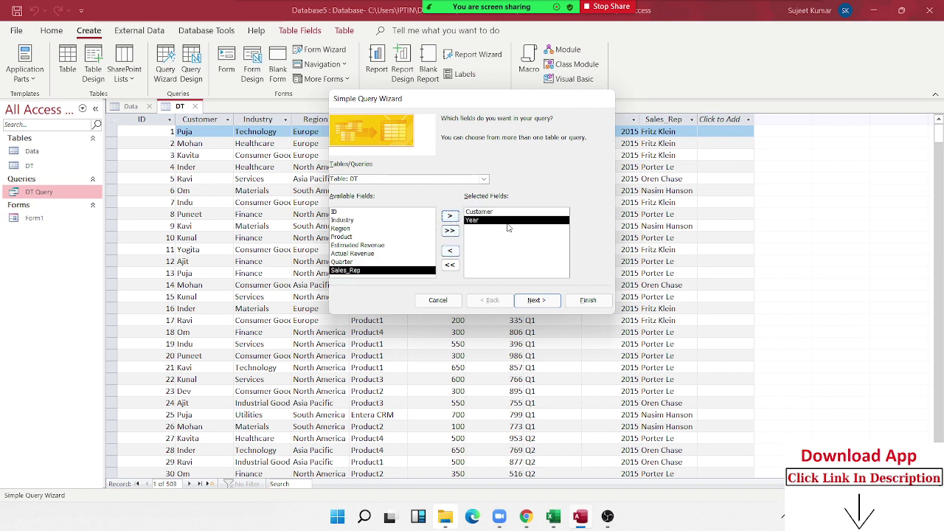
{"action": "left_click", "coordinate": [374, 246]}
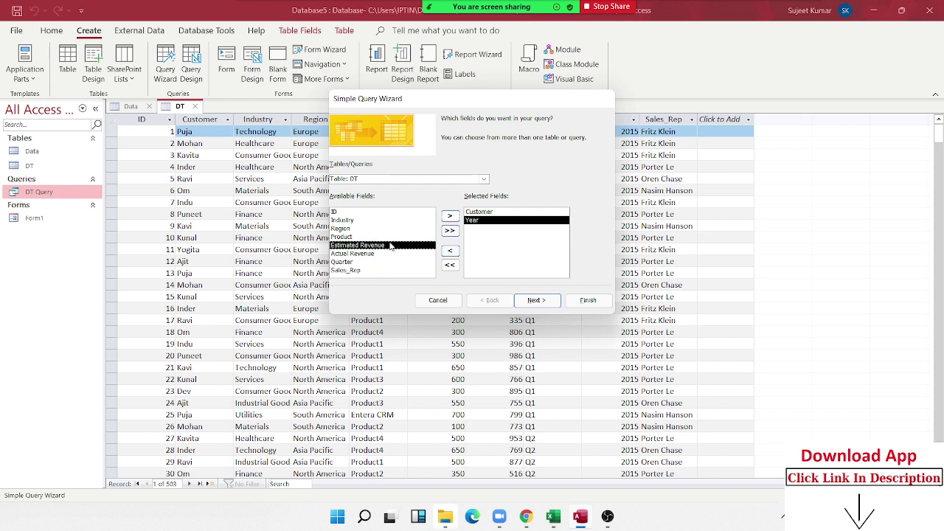
{"action": "left_click", "coordinate": [379, 254]}
{"action": "left_click", "coordinate": [447, 217]}
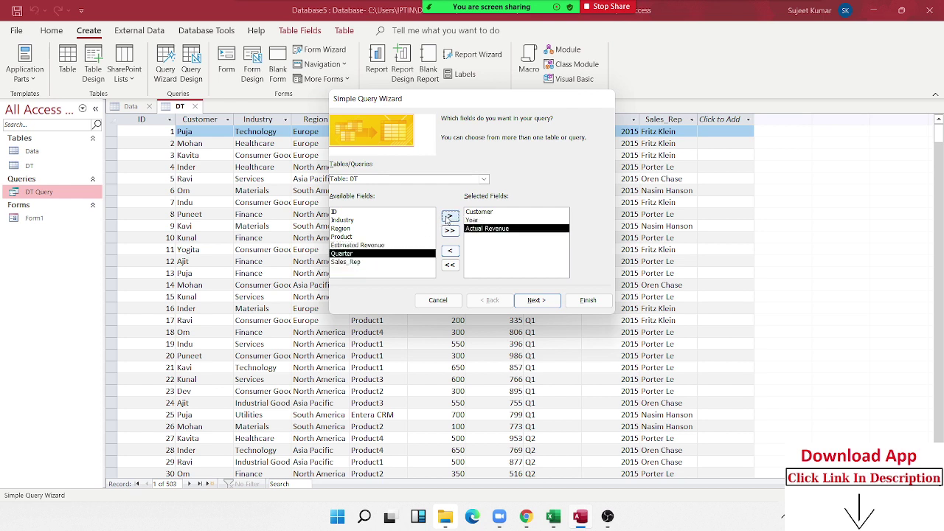
{"action": "left_click", "coordinate": [536, 299]}
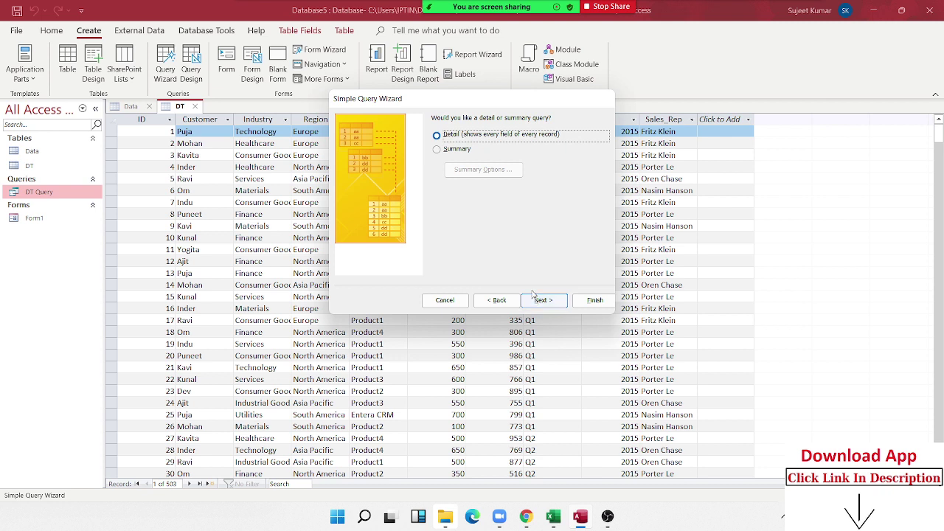
{"action": "left_click", "coordinate": [511, 300]}
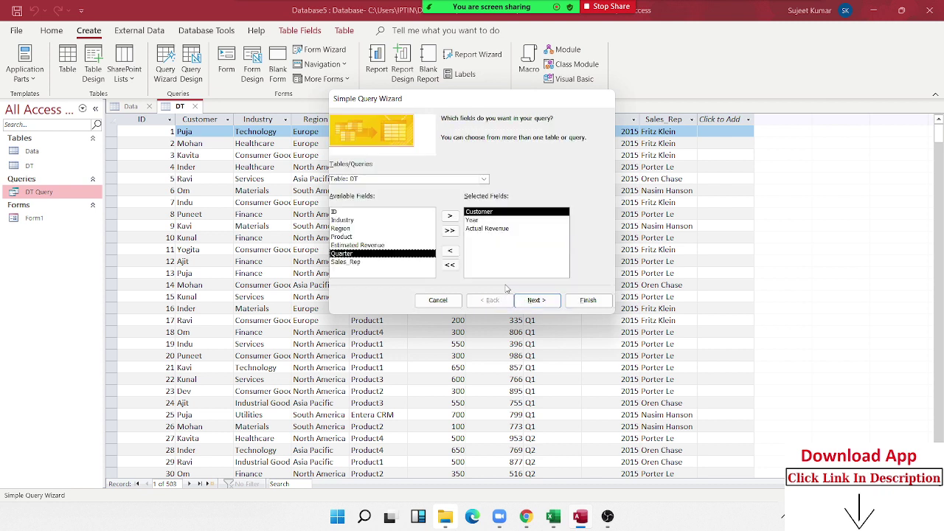
{"action": "left_click", "coordinate": [475, 228]}
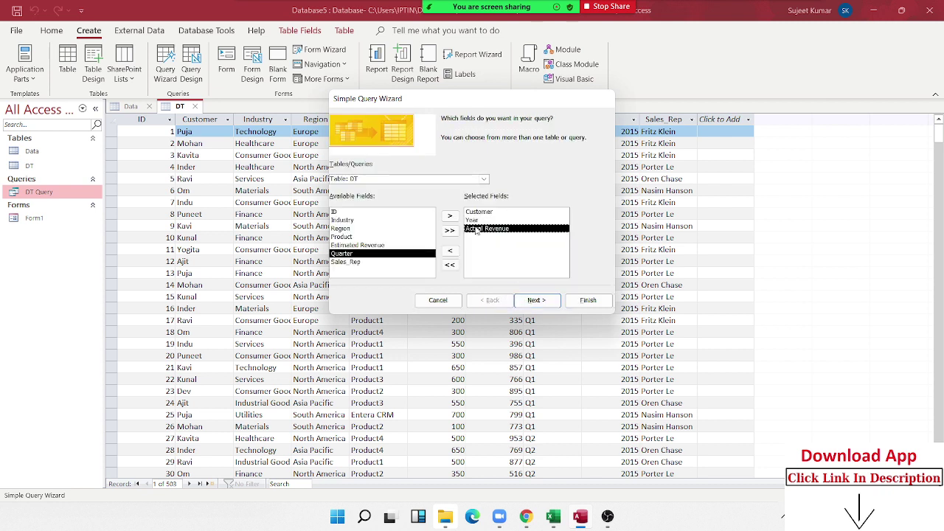
{"action": "left_click", "coordinate": [531, 300]}
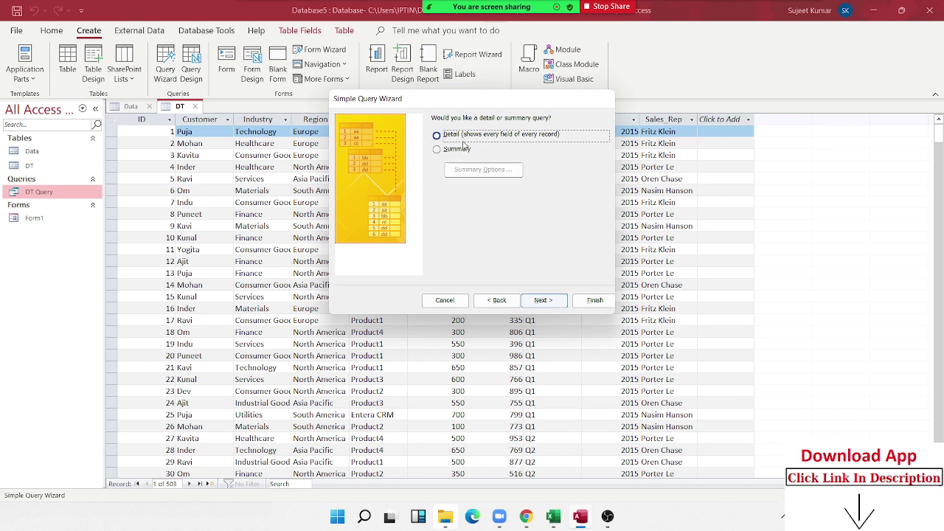
Step: Make it a summary query summing Actual Revenue, and finish as DT Query1
{"action": "left_click", "coordinate": [466, 150]}
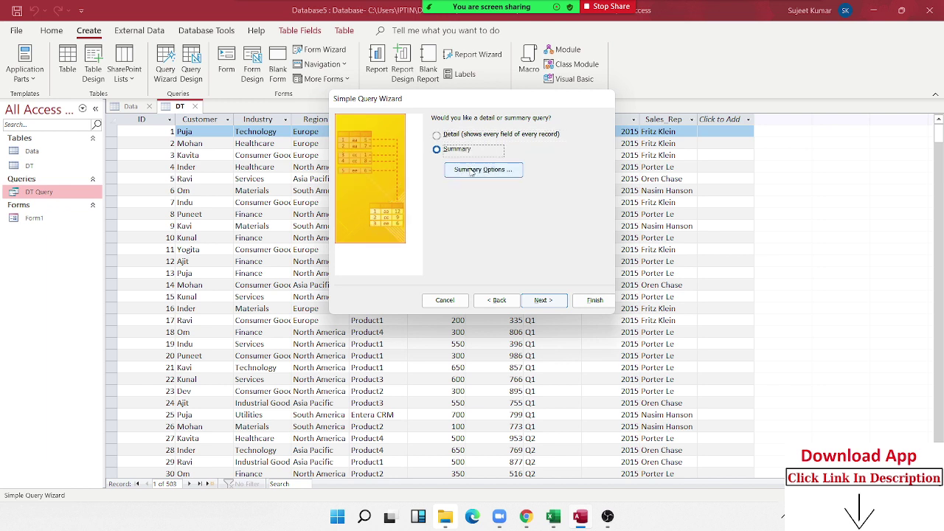
{"action": "left_click", "coordinate": [470, 171]}
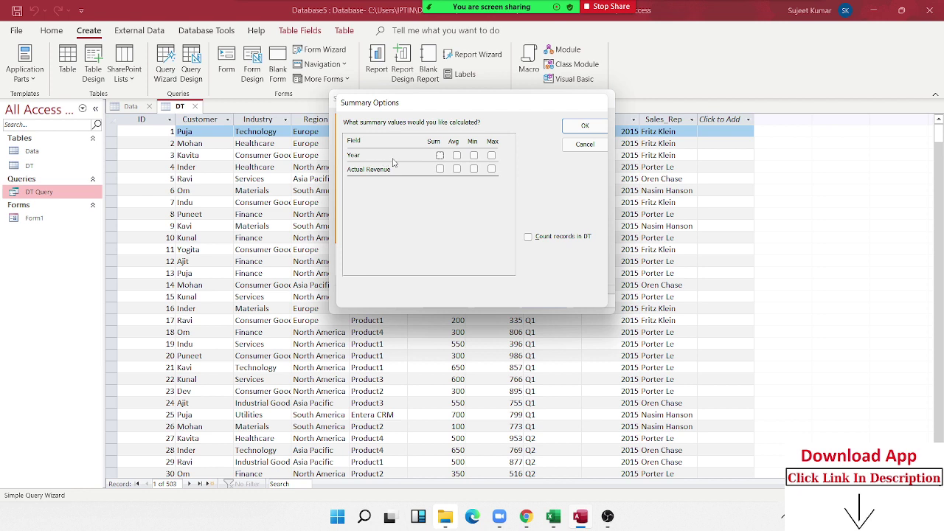
{"action": "left_click", "coordinate": [441, 169]}
{"action": "left_click", "coordinate": [560, 129]}
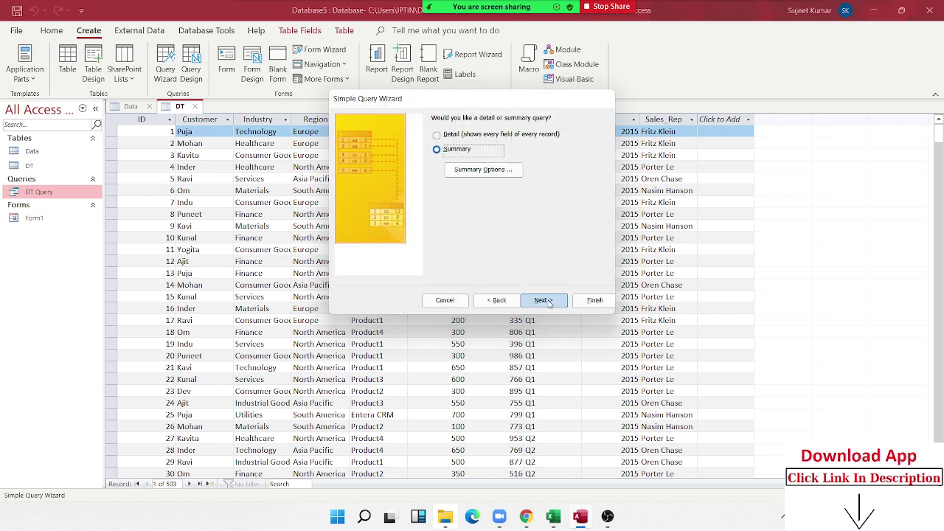
{"action": "left_click", "coordinate": [543, 300]}
{"action": "left_click", "coordinate": [593, 301]}
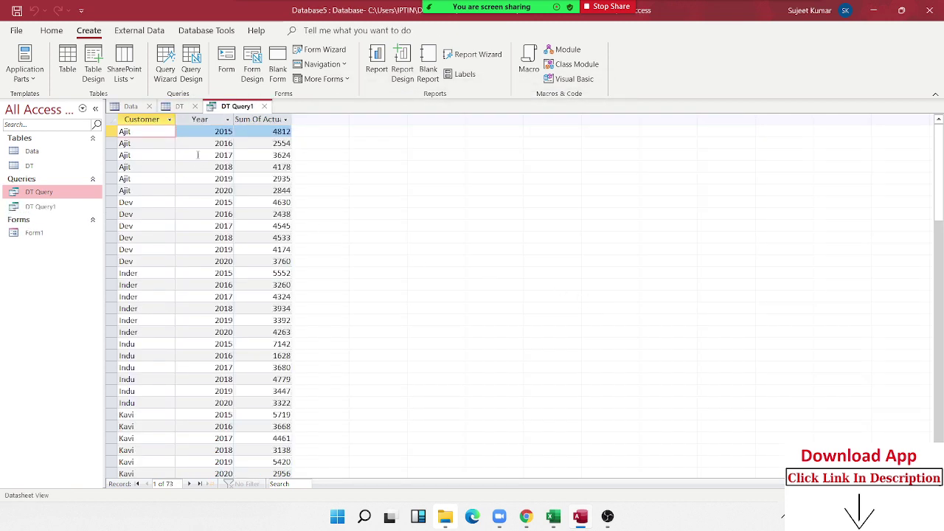
{"action": "left_click", "coordinate": [198, 155]}
{"action": "left_click", "coordinate": [138, 143]}
{"action": "left_click", "coordinate": [140, 120]}
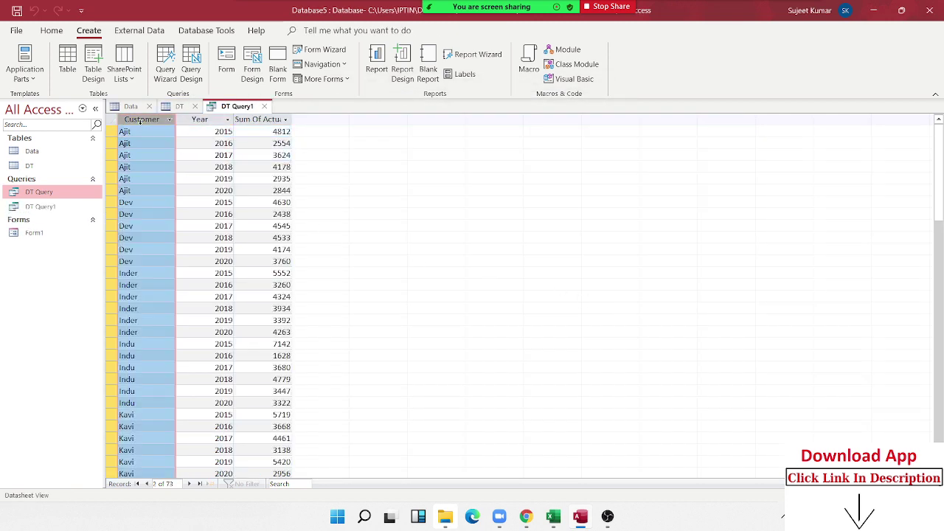
{"action": "left_click", "coordinate": [205, 132]}
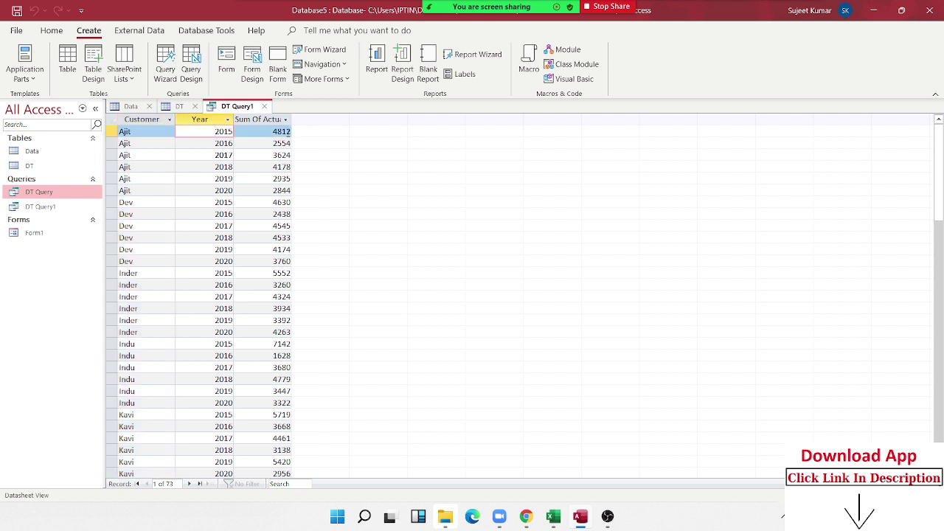
{"action": "left_click", "coordinate": [286, 133]}
{"action": "left_click_drag", "start_coordinate": [232, 144], "coordinate": [230, 155]}
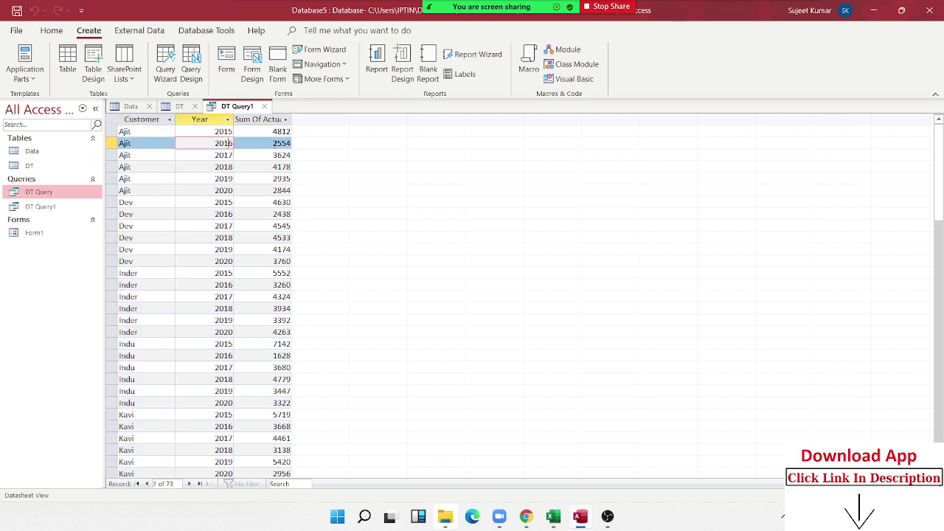
{"action": "left_click", "coordinate": [217, 156]}
{"action": "left_click", "coordinate": [222, 190]}
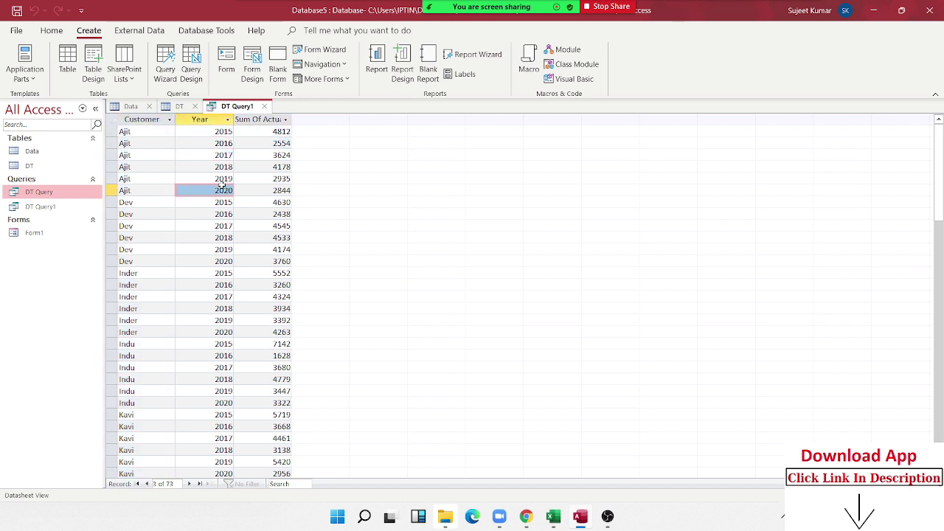
{"action": "left_click", "coordinate": [199, 119]}
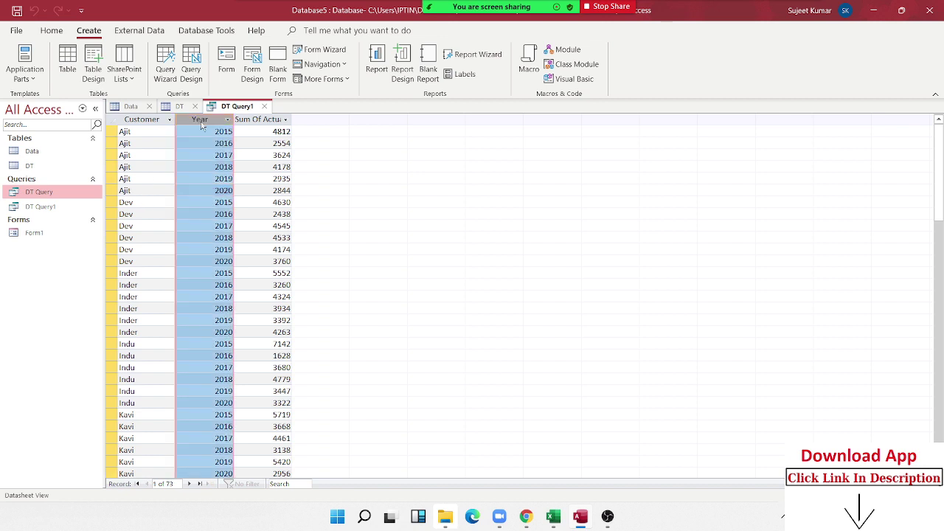
{"action": "left_click", "coordinate": [144, 146]}
{"action": "key", "text": "shift+space"}
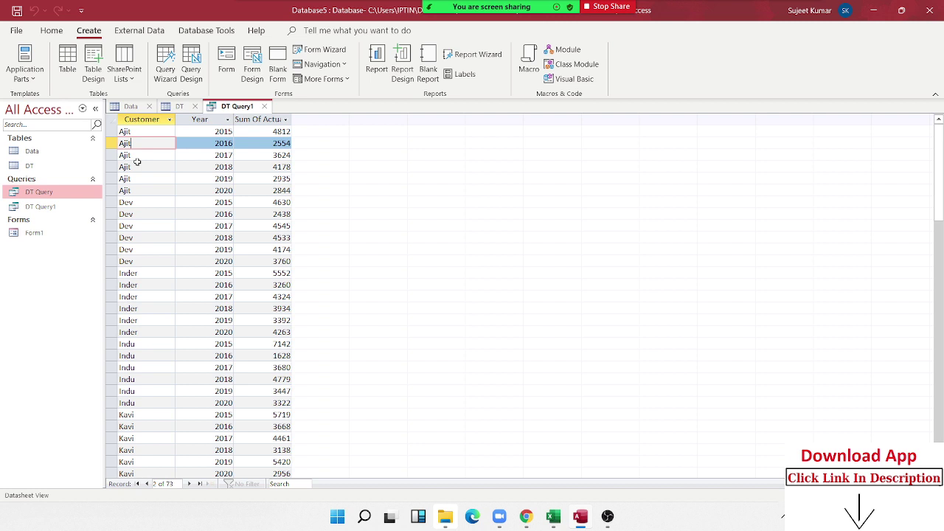
{"action": "left_click", "coordinate": [275, 131]}
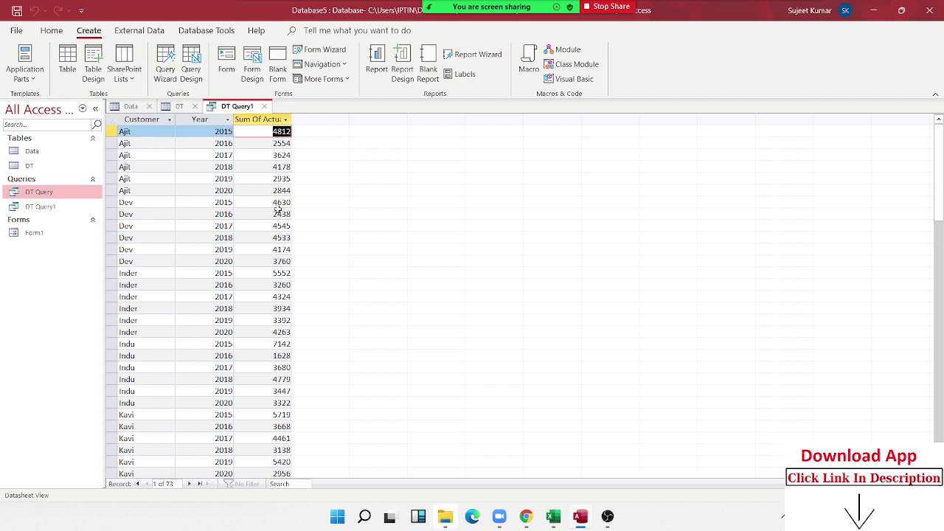
{"action": "left_click", "coordinate": [376, 66]}
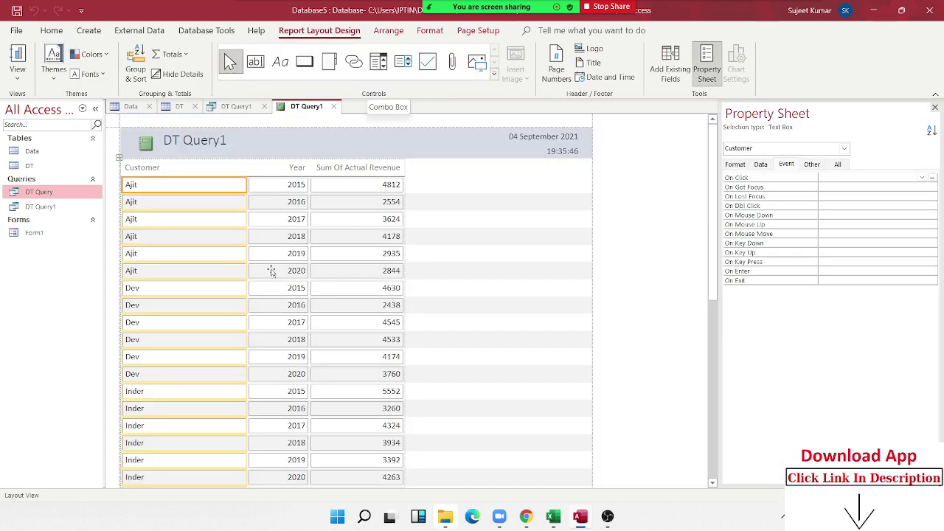
Step: Replace the report header logo with the MIS picture from the Pictures folder
{"action": "scroll", "coordinate": [271, 270], "scroll_direction": "down", "scroll_amount": 5}
{"action": "scroll", "coordinate": [271, 271], "scroll_direction": "down", "scroll_amount": 5}
{"action": "scroll", "coordinate": [273, 295], "scroll_direction": "down", "scroll_amount": 5}
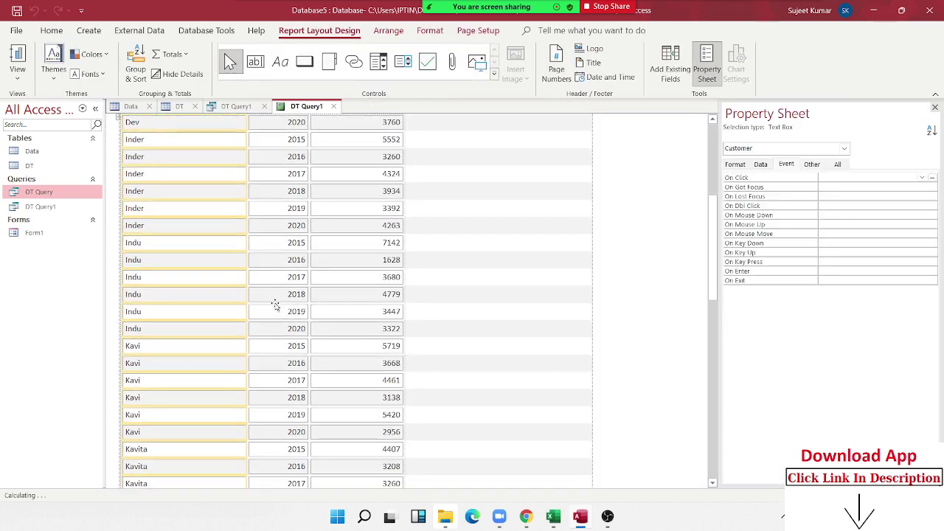
{"action": "scroll", "coordinate": [274, 304], "scroll_direction": "up", "scroll_amount": 5}
{"action": "scroll", "coordinate": [277, 299], "scroll_direction": "up", "scroll_amount": 3}
{"action": "scroll", "coordinate": [278, 294], "scroll_direction": "up", "scroll_amount": 3}
{"action": "scroll", "coordinate": [280, 290], "scroll_direction": "up", "scroll_amount": 3}
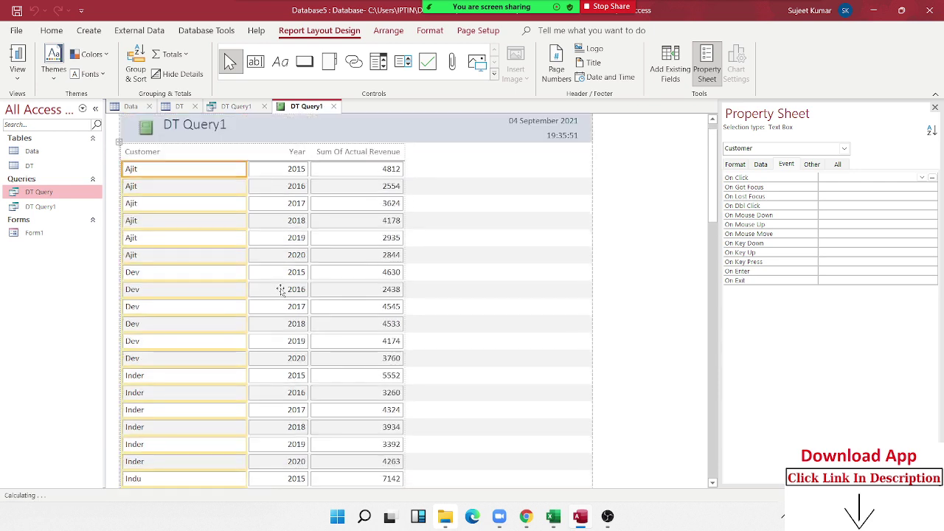
{"action": "scroll", "coordinate": [280, 290], "scroll_direction": "up", "scroll_amount": 1}
{"action": "left_click", "coordinate": [147, 145]}
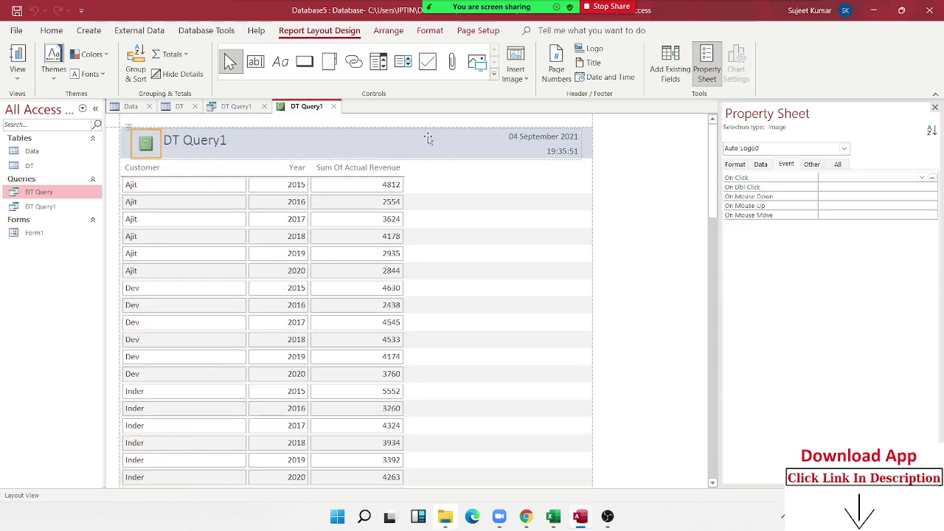
{"action": "left_click", "coordinate": [509, 63]}
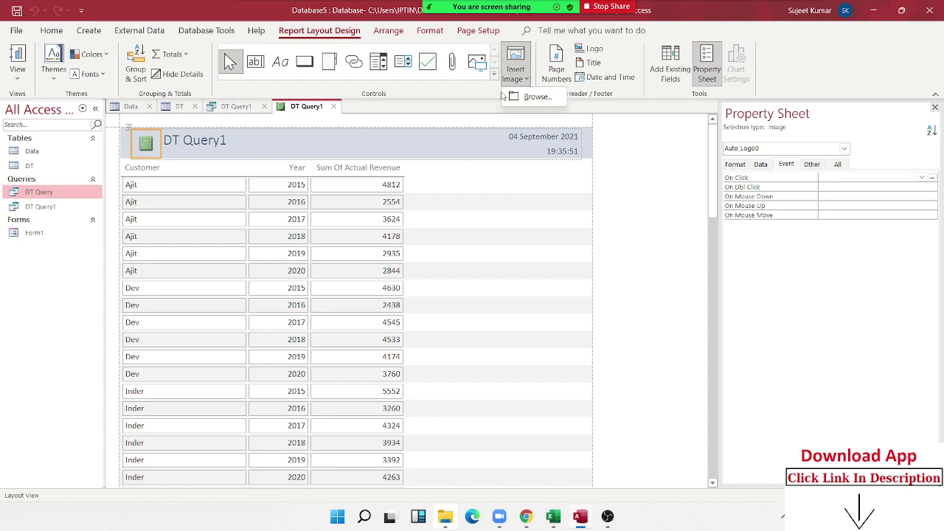
{"action": "left_click", "coordinate": [506, 96]}
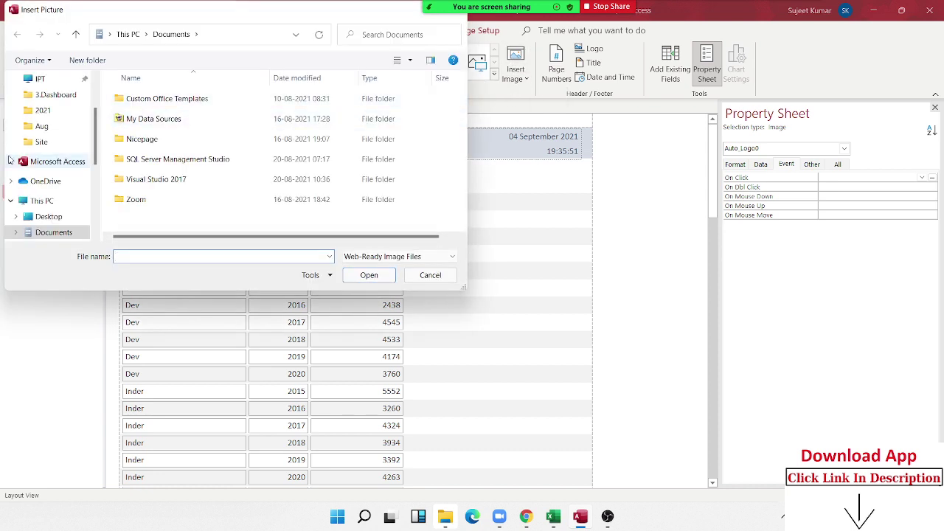
{"action": "scroll", "coordinate": [46, 111], "scroll_direction": "up", "scroll_amount": 2}
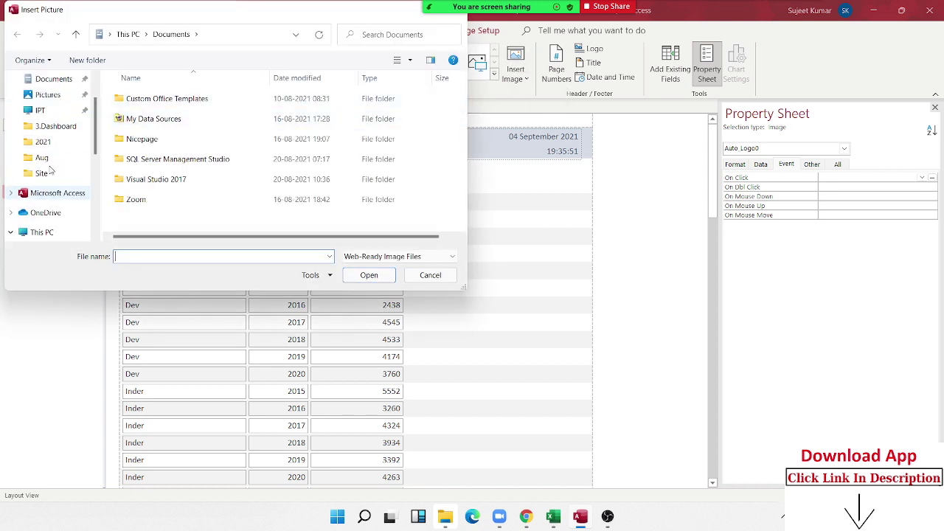
{"action": "left_click", "coordinate": [46, 126]}
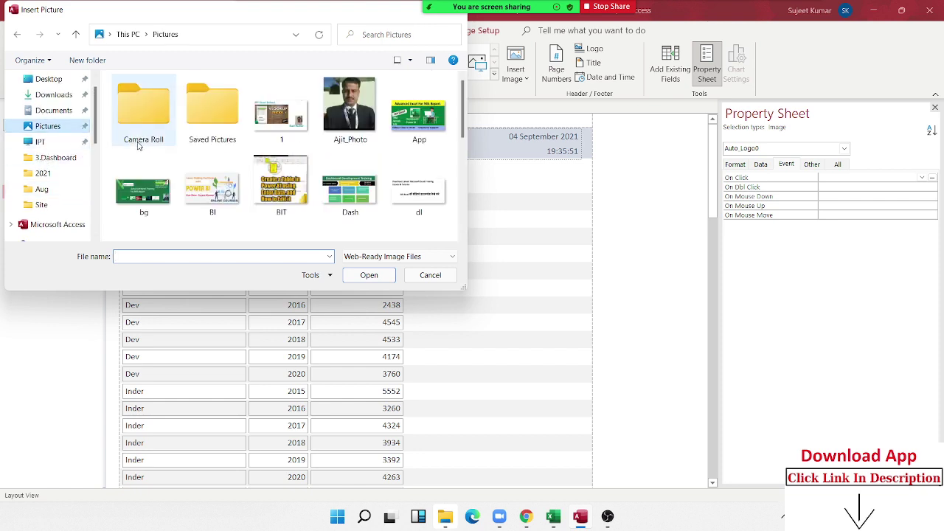
{"action": "scroll", "coordinate": [140, 206], "scroll_direction": "down", "scroll_amount": 1}
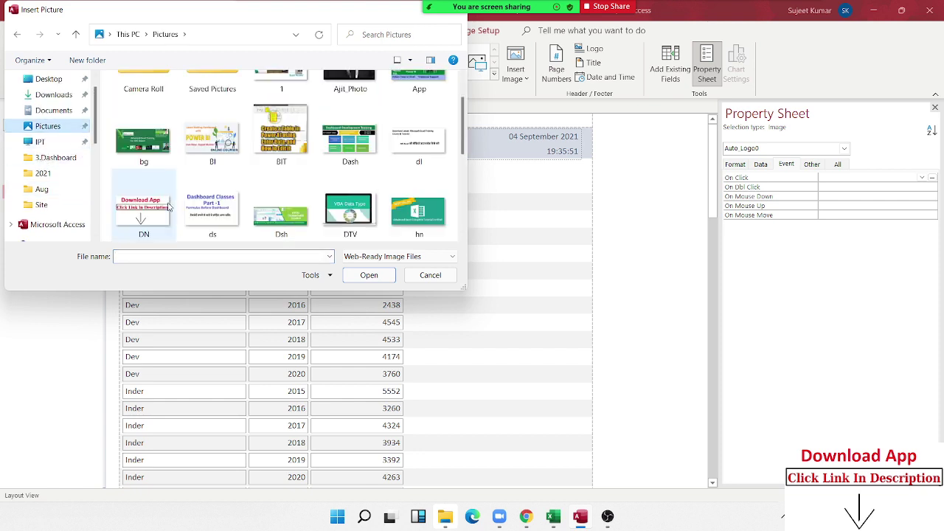
{"action": "scroll", "coordinate": [424, 200], "scroll_direction": "down", "scroll_amount": 1}
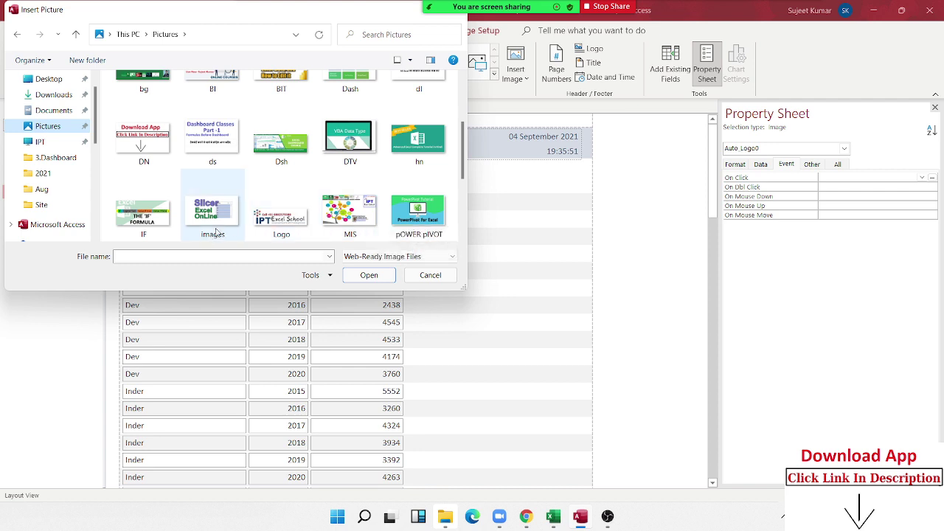
{"action": "scroll", "coordinate": [201, 217], "scroll_direction": "up", "scroll_amount": 2}
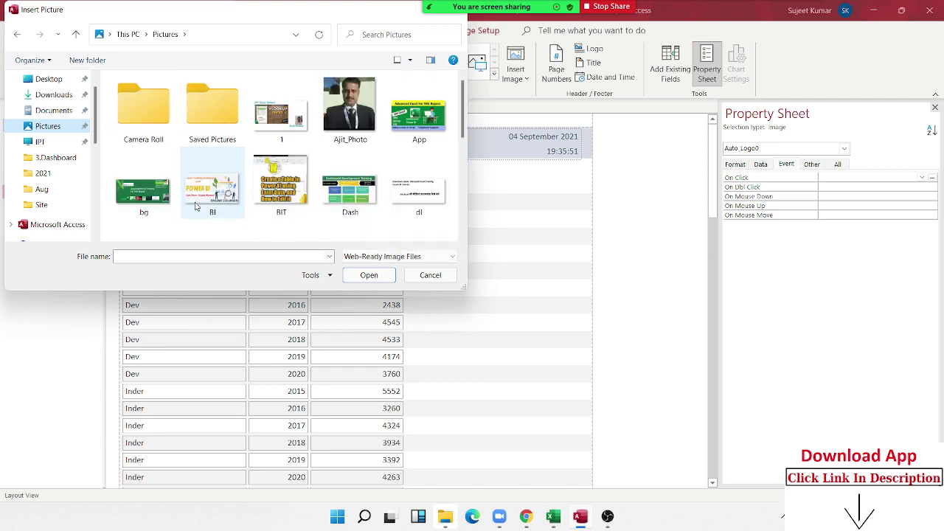
{"action": "scroll", "coordinate": [345, 201], "scroll_direction": "down", "scroll_amount": 1}
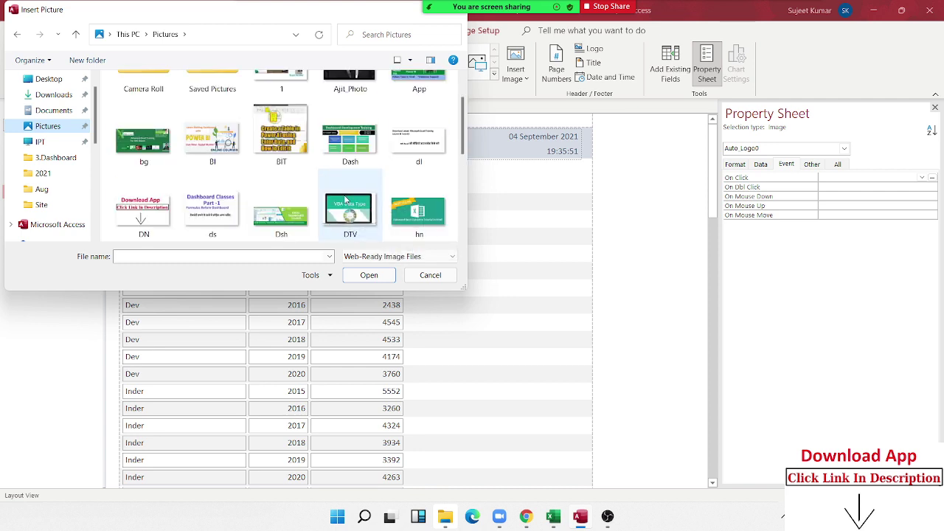
{"action": "scroll", "coordinate": [345, 201], "scroll_direction": "down", "scroll_amount": 2}
{"action": "left_click", "coordinate": [353, 149]}
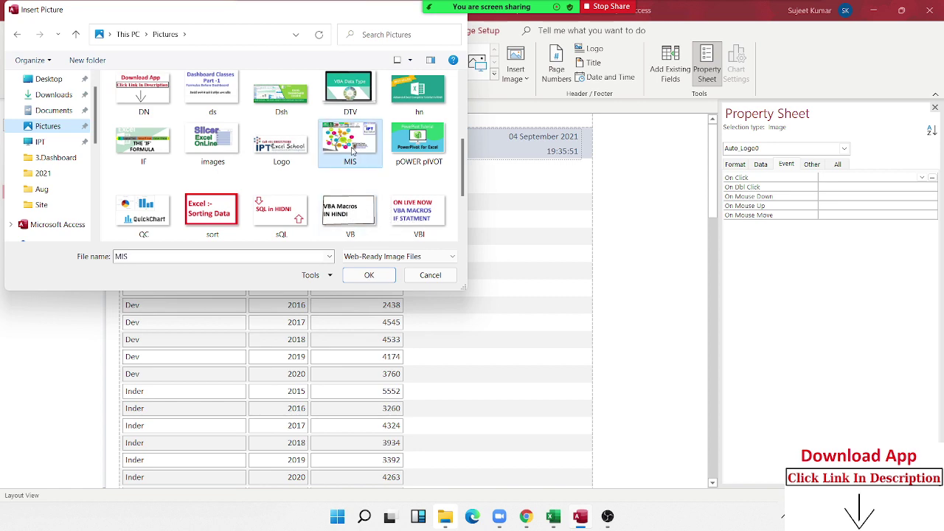
{"action": "left_click", "coordinate": [362, 273]}
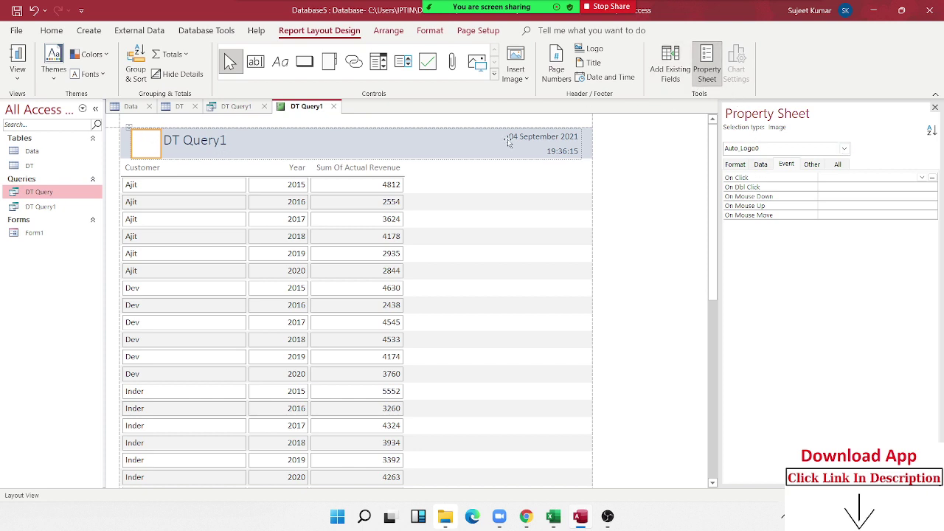
Step: Set the logo's Size Mode to Stretch on the Property Sheet's Format tab
{"action": "left_click", "coordinate": [740, 164]}
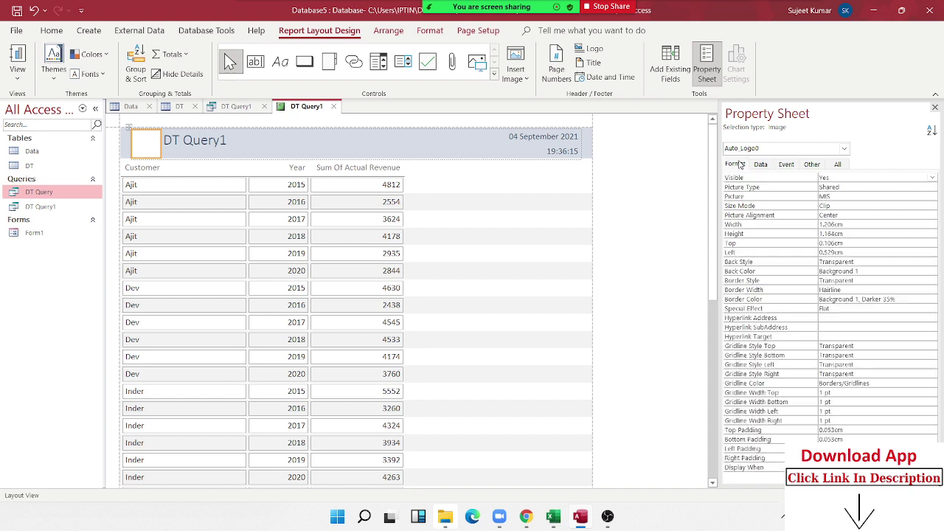
{"action": "left_click", "coordinate": [830, 189]}
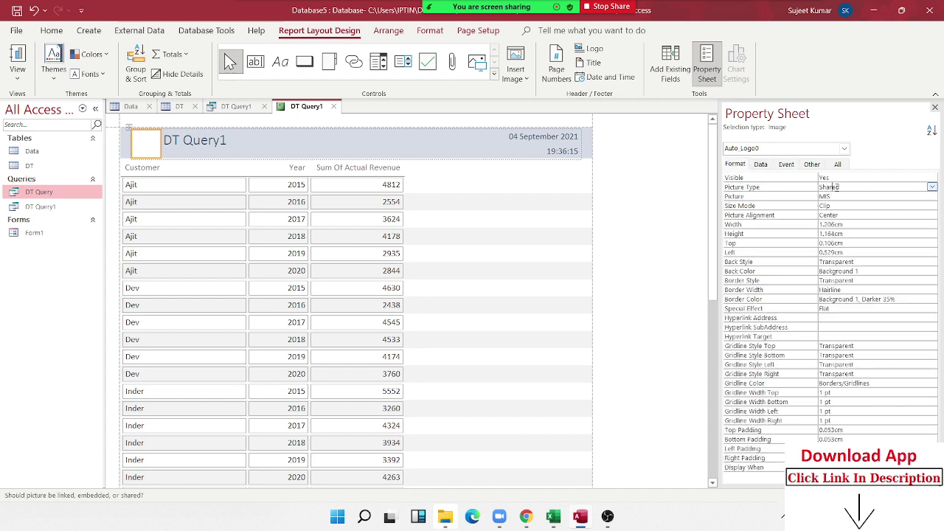
{"action": "left_click", "coordinate": [836, 206]}
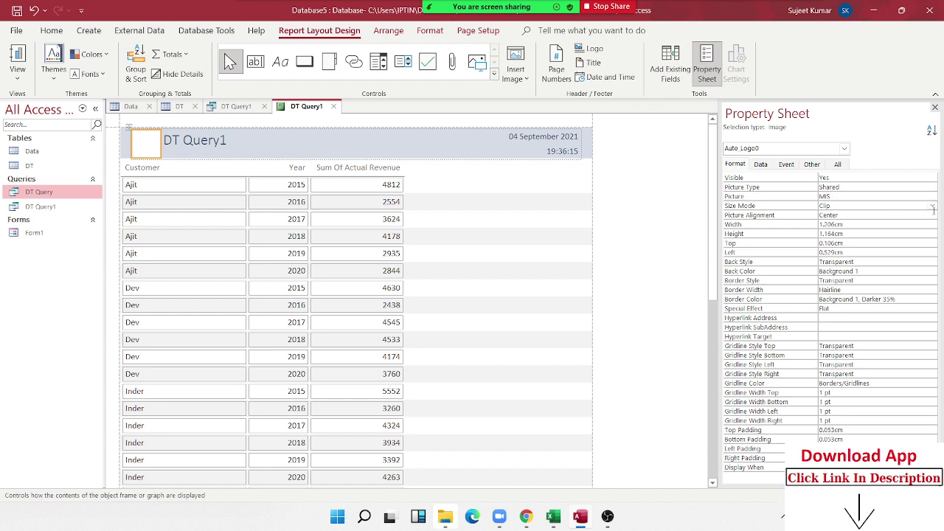
{"action": "left_click", "coordinate": [932, 206]}
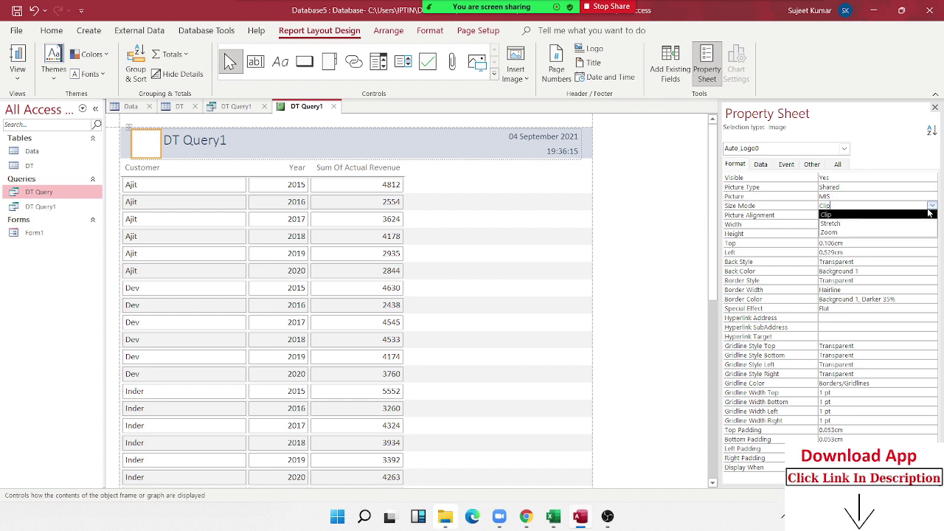
{"action": "left_click", "coordinate": [922, 223]}
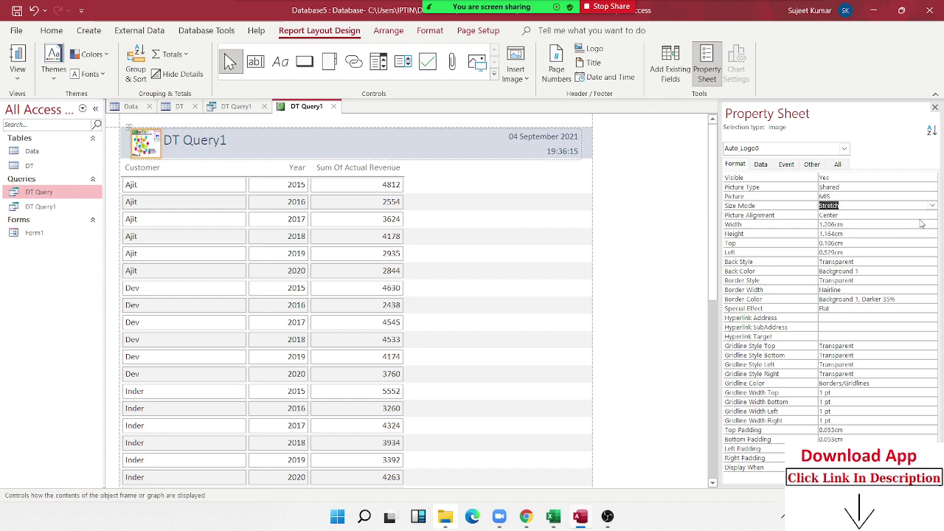
Step: Edit the report header title to read 'Yearly Sales Report - Customer', fixing typos along the way
{"action": "left_click", "coordinate": [192, 144]}
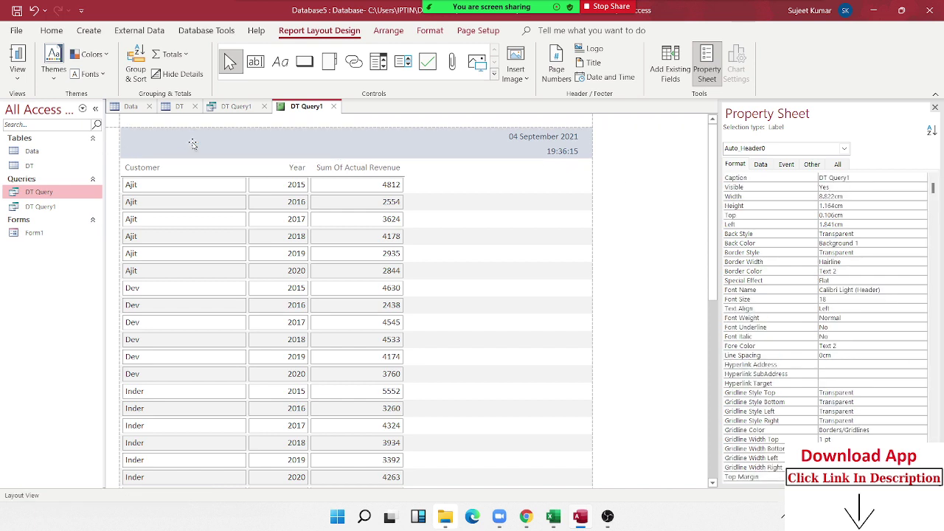
{"action": "double_click", "coordinate": [192, 144]}
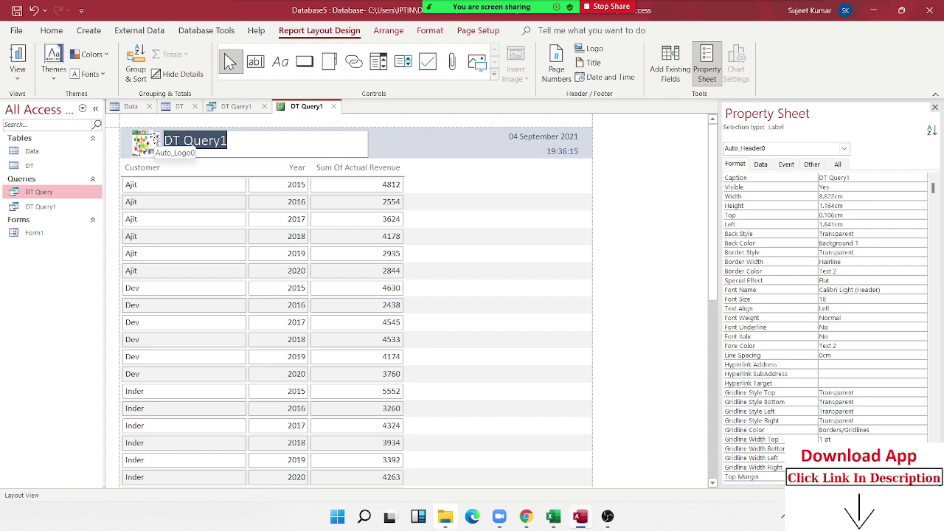
{"action": "type", "text": "YEa"}
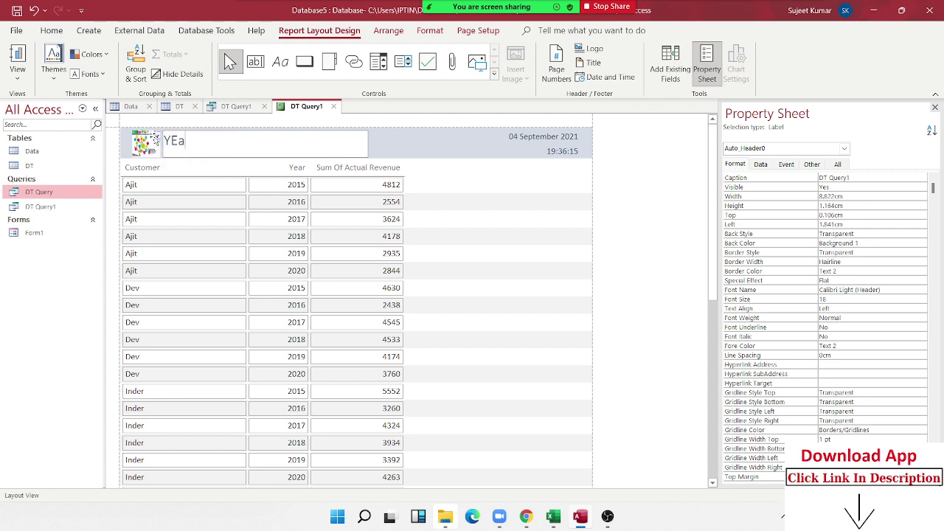
{"action": "type", "text": "r"}
{"action": "key", "text": "BackSpace"}
{"action": "key", "text": "BackSpace"}
{"action": "key", "text": "BackSpace"}
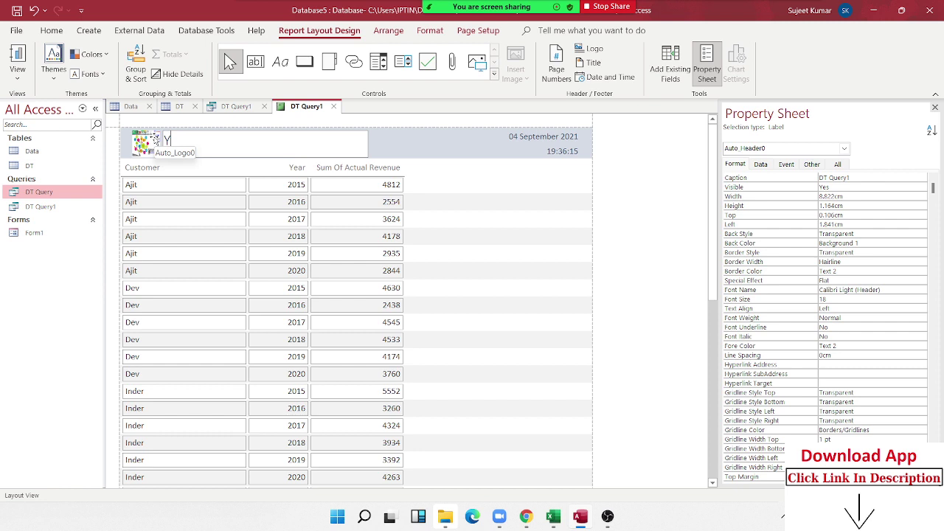
{"action": "type", "text": "early"}
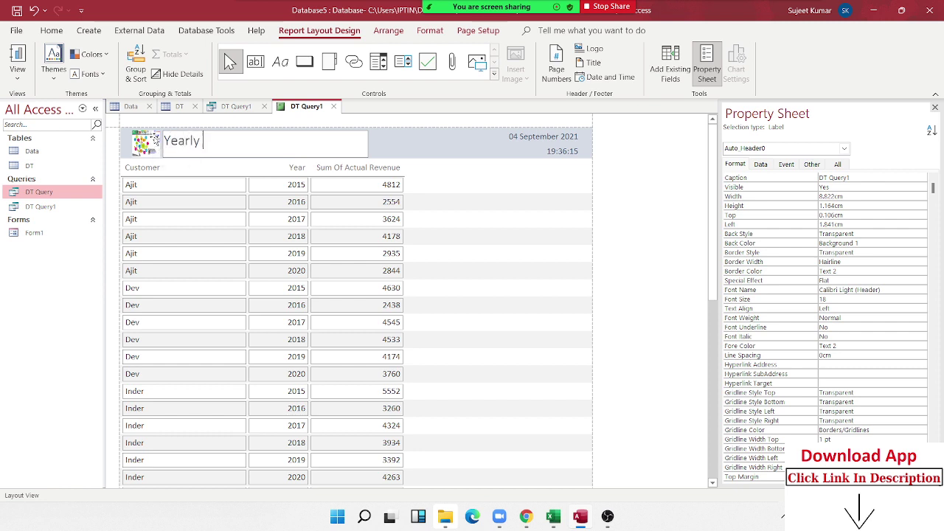
{"action": "type", "text": " Sales R"}
{"action": "type", "text": "eport -"}
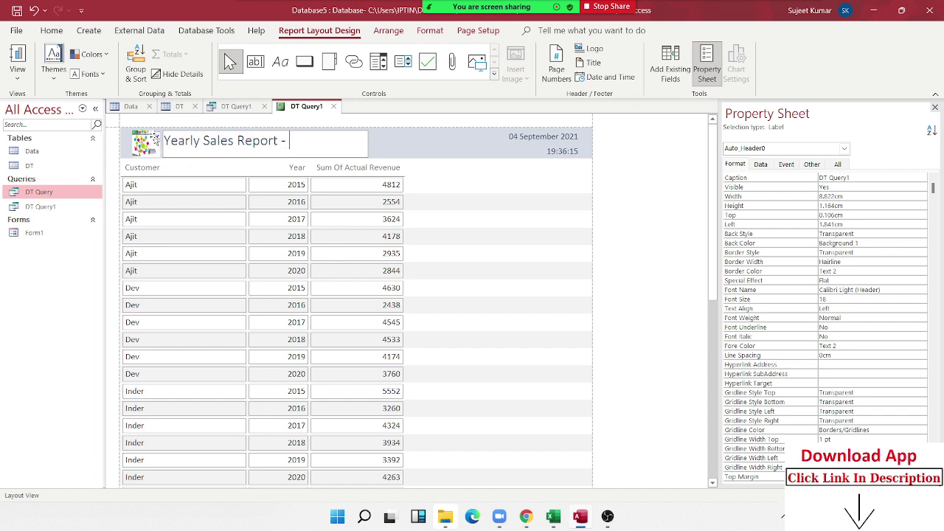
{"action": "type", "text": "Custm"}
{"action": "key", "text": "BackSpace"}
{"action": "type", "text": "omer"}
{"action": "left_click", "coordinate": [443, 224]}
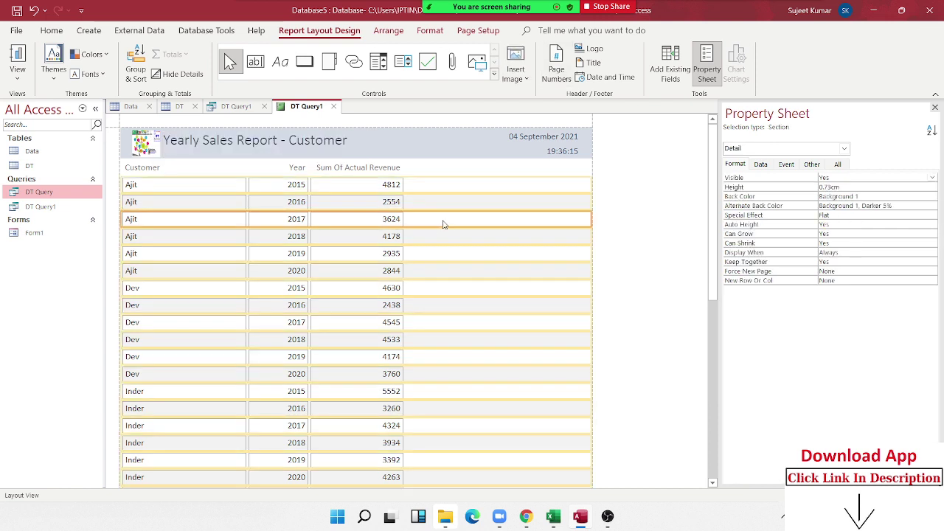
{"action": "left_click", "coordinate": [603, 188]}
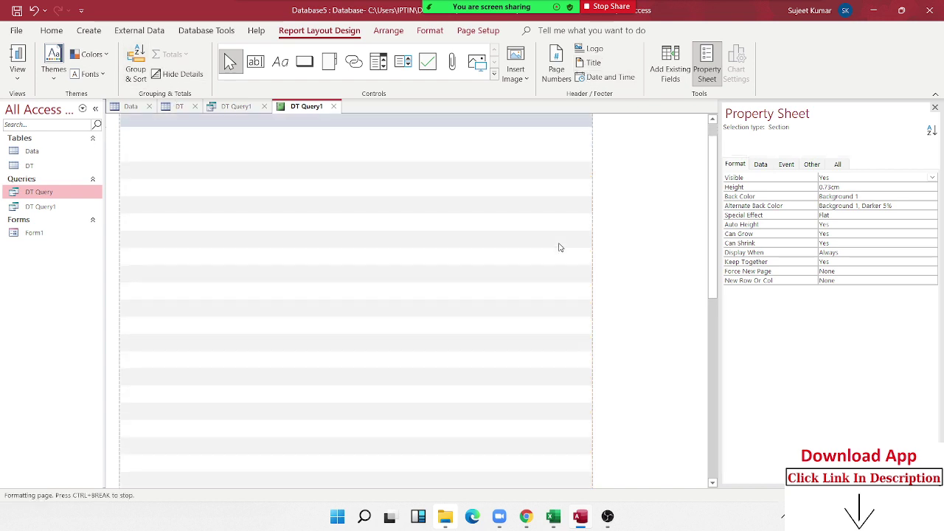
Step: Close the layout and save it as a report named 'Report'
{"action": "left_click", "coordinate": [336, 106]}
{"action": "left_click", "coordinate": [438, 289]}
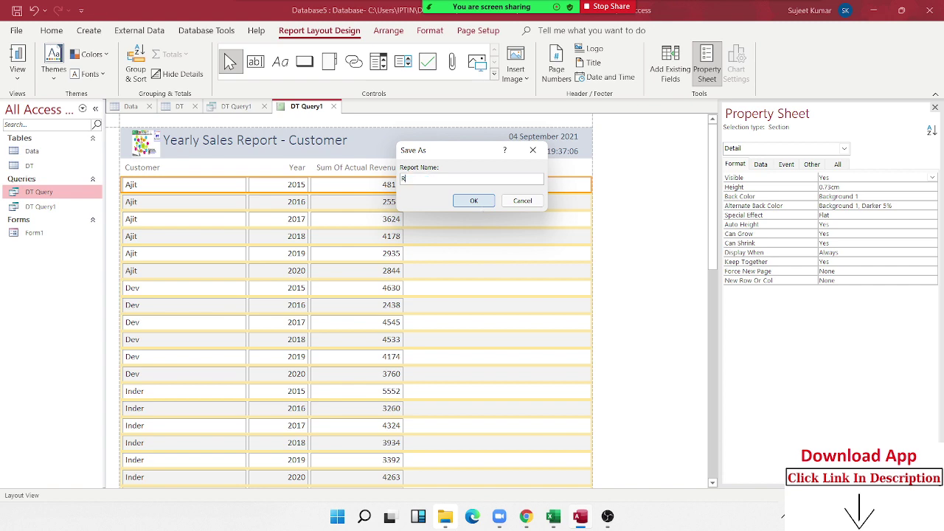
{"action": "type", "text": "Report"}
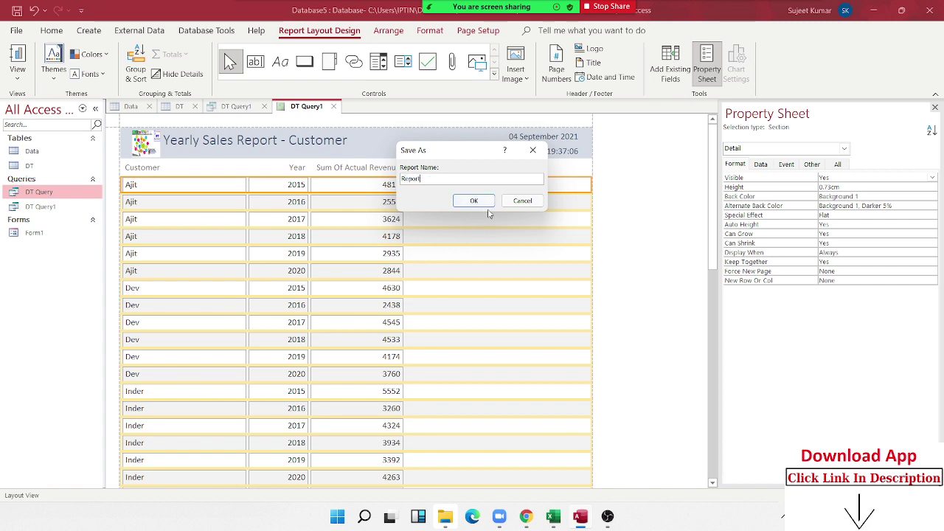
{"action": "left_click", "coordinate": [473, 201]}
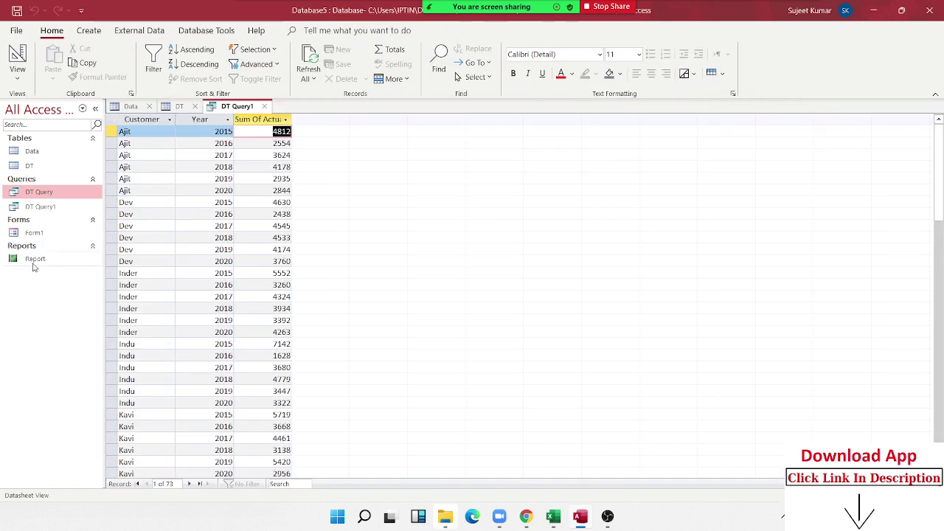
Step: Open the saved Report and browse its read-only yearly revenue rows
{"action": "left_click", "coordinate": [33, 262]}
{"action": "double_click", "coordinate": [33, 262]}
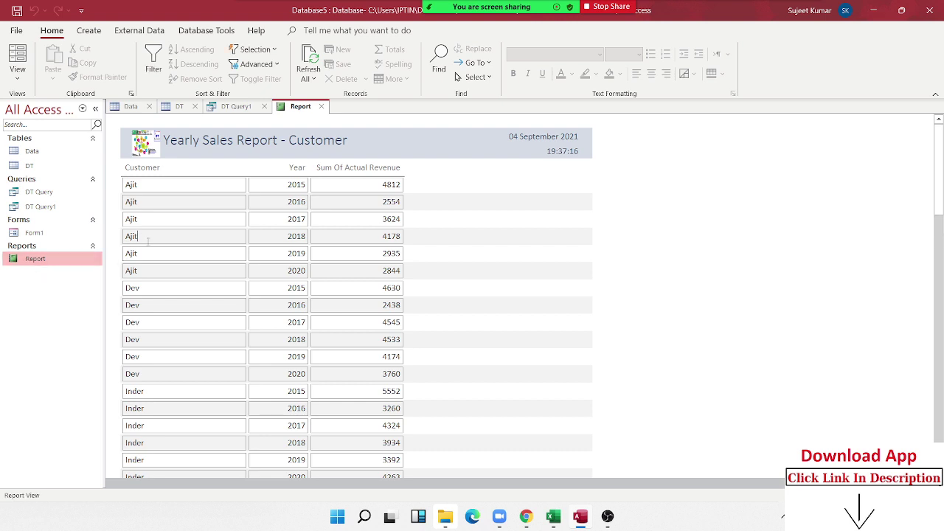
{"action": "left_click", "coordinate": [323, 222]}
{"action": "key", "text": "Delete"}
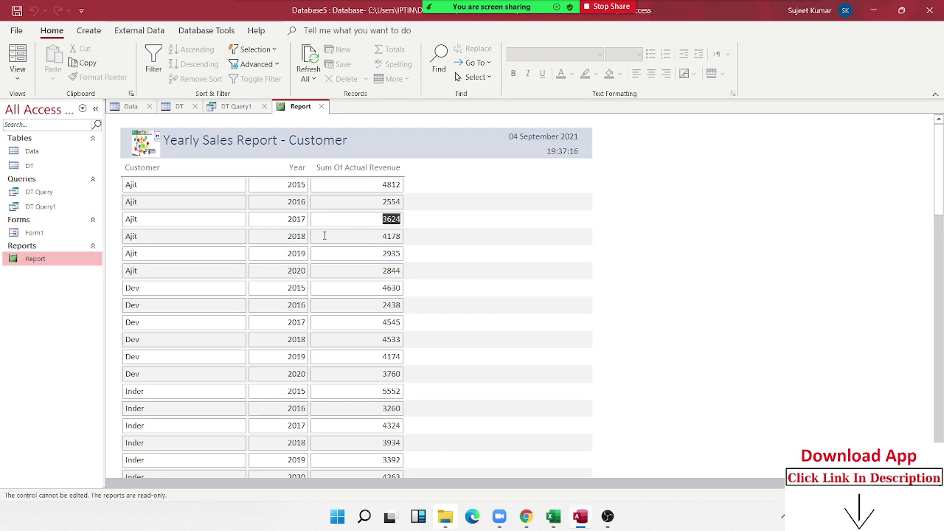
{"action": "left_click", "coordinate": [590, 224]}
{"action": "scroll", "coordinate": [554, 241], "scroll_direction": "down", "scroll_amount": 2}
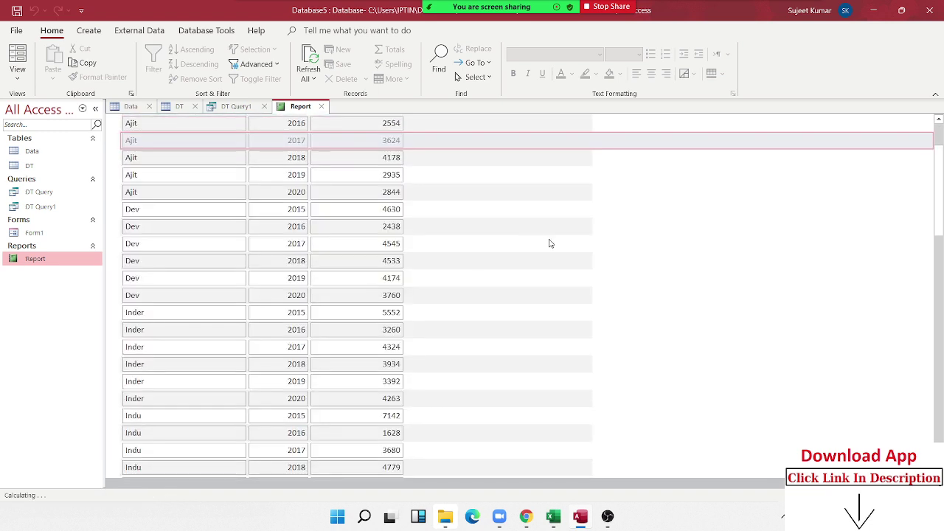
{"action": "left_click", "coordinate": [134, 31]}
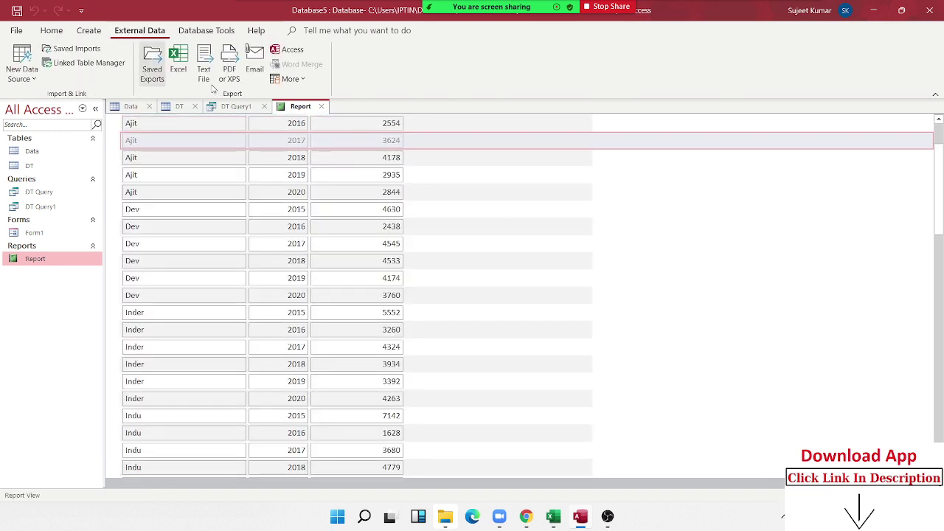
Step: Export the Report to Word as Report.rtf in Documents, without saving export steps
{"action": "left_click", "coordinate": [269, 192]}
{"action": "scroll", "coordinate": [194, 195], "scroll_direction": "up", "scroll_amount": 1}
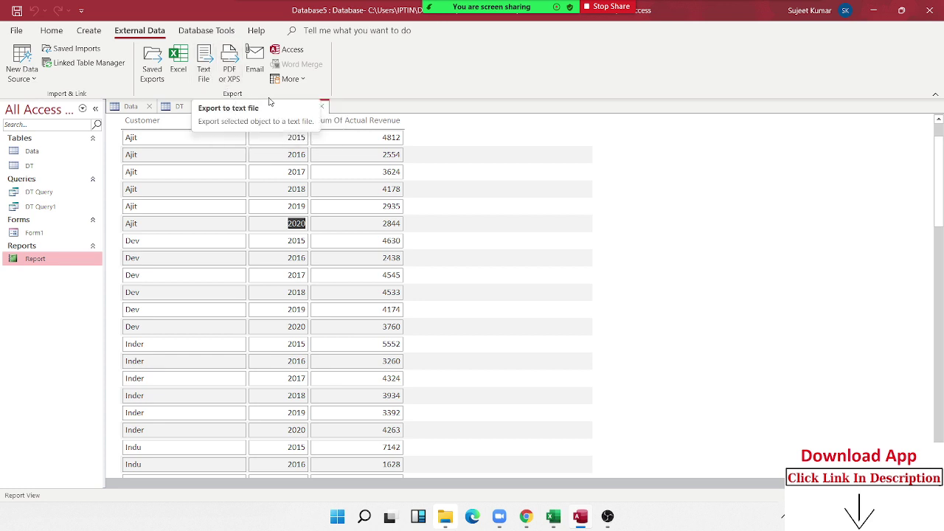
{"action": "left_click", "coordinate": [287, 79]}
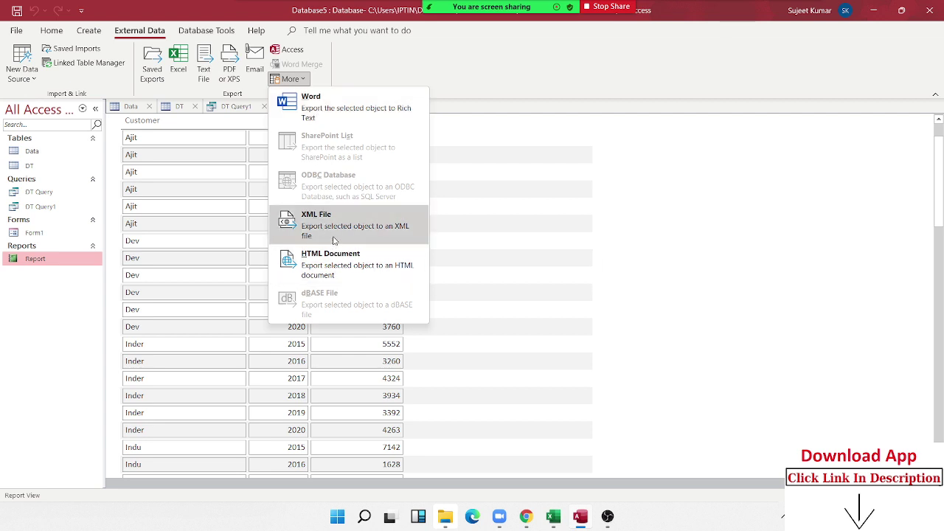
{"action": "left_click", "coordinate": [320, 120]}
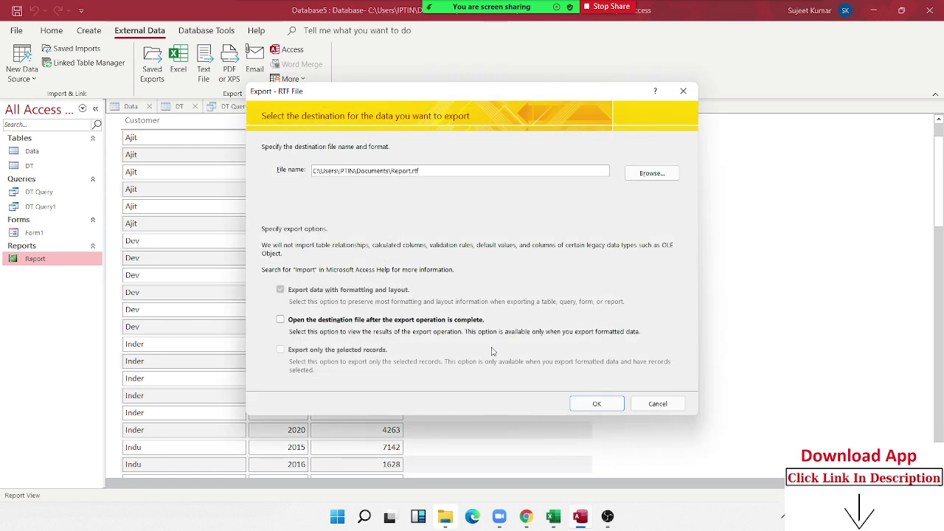
{"action": "left_click", "coordinate": [597, 404]}
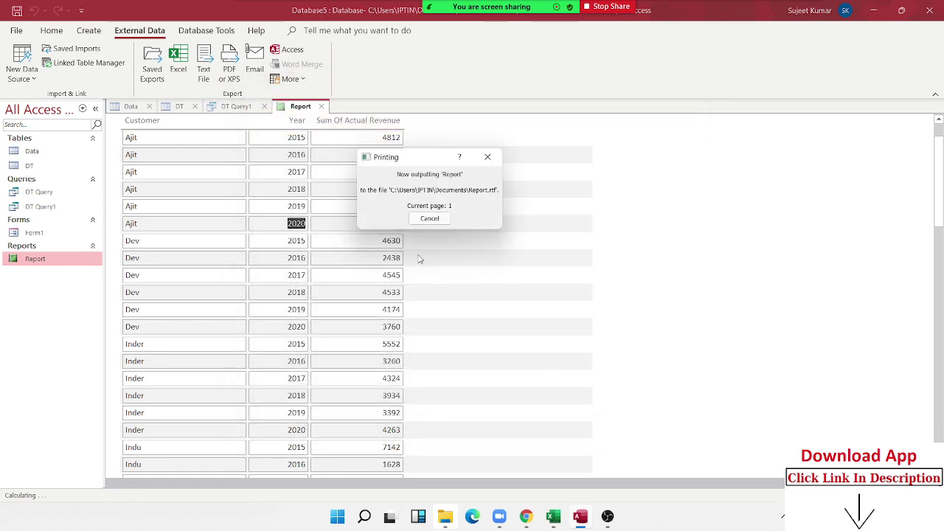
{"action": "left_click", "coordinate": [663, 413]}
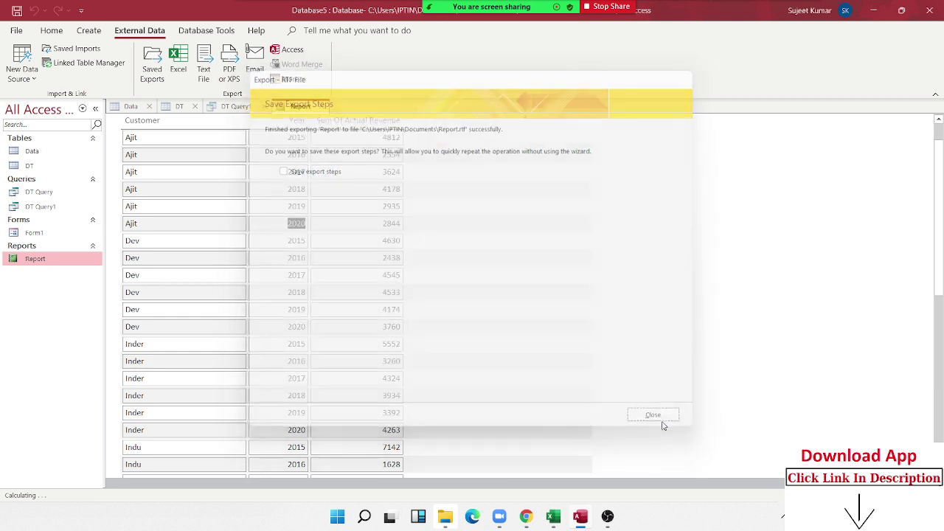
{"action": "mouse_move", "coordinate": [445, 515]}
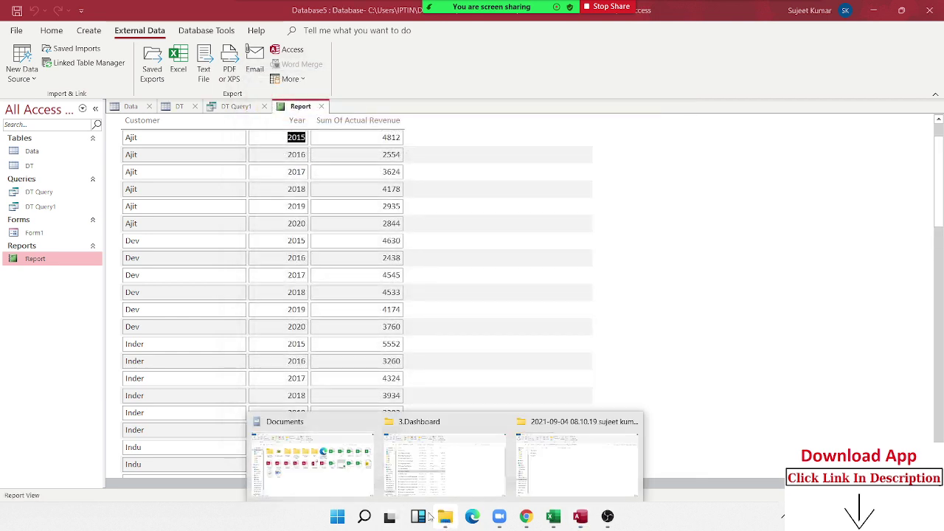
Step: Open Report.rtf in Word from the Documents folder in File Explorer
{"action": "left_click", "coordinate": [330, 484]}
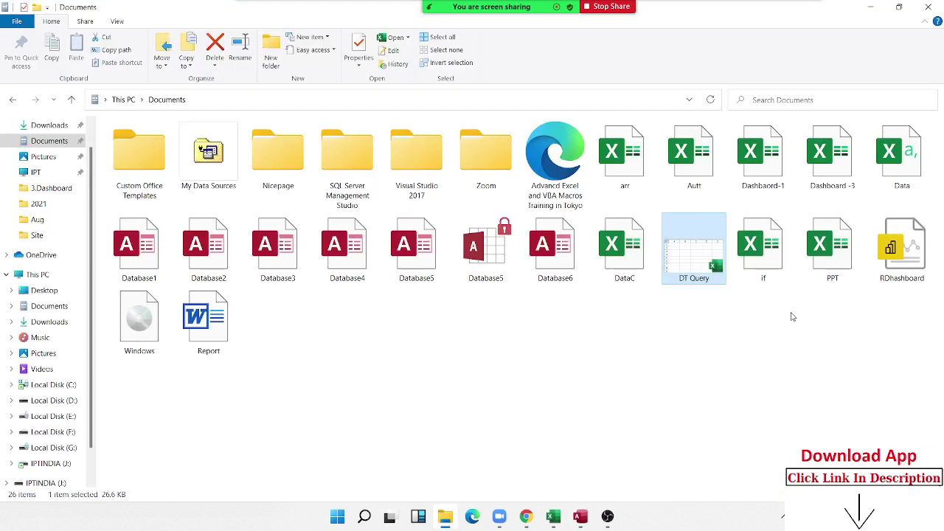
{"action": "left_click", "coordinate": [218, 330]}
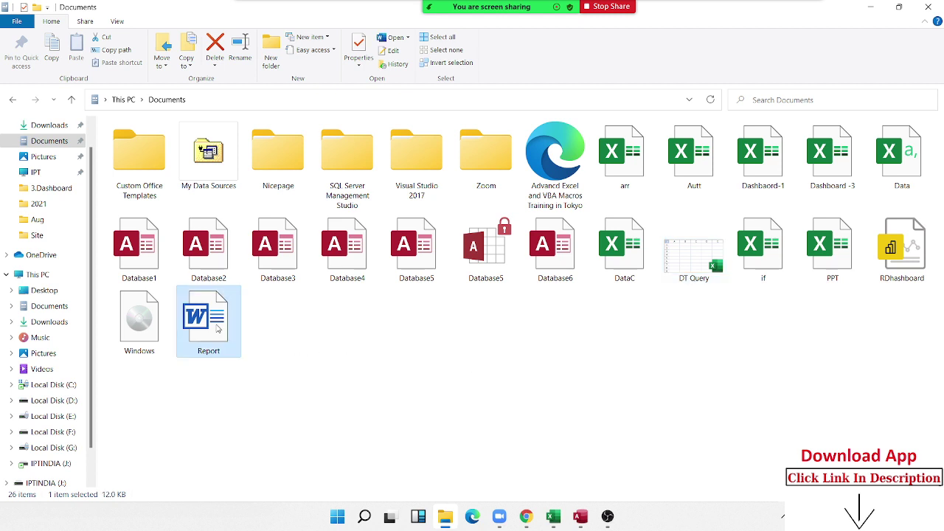
{"action": "double_click", "coordinate": [218, 330]}
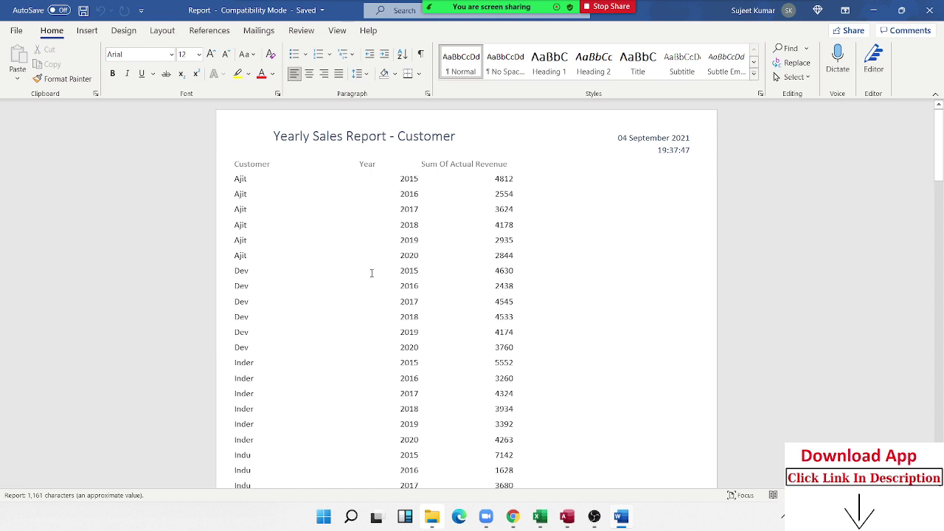
Step: Scroll through the report's three pages in Word, then close Word
{"action": "scroll", "coordinate": [371, 273], "scroll_direction": "down", "scroll_amount": 5}
{"action": "scroll", "coordinate": [373, 272], "scroll_direction": "down", "scroll_amount": 5}
{"action": "scroll", "coordinate": [379, 261], "scroll_direction": "down", "scroll_amount": 3}
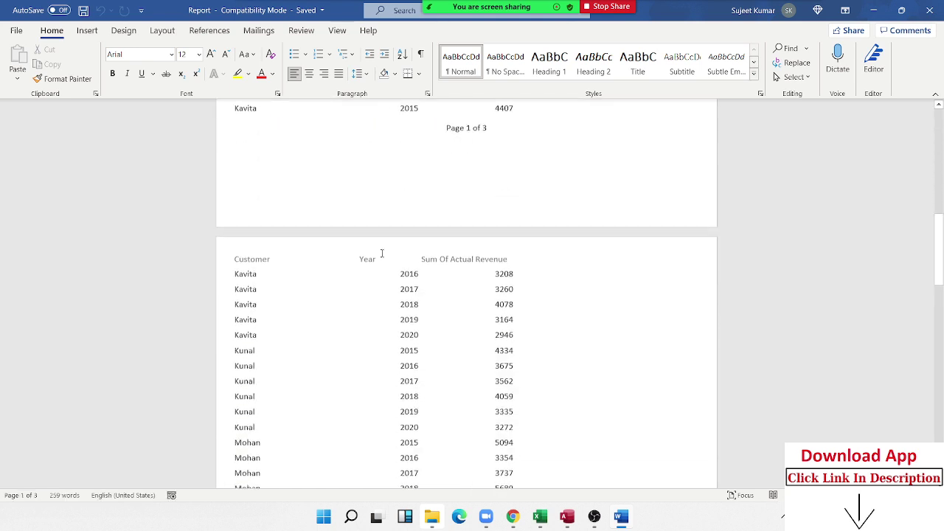
{"action": "scroll", "coordinate": [380, 257], "scroll_direction": "down", "scroll_amount": 8}
{"action": "scroll", "coordinate": [381, 255], "scroll_direction": "down", "scroll_amount": 6}
{"action": "scroll", "coordinate": [382, 253], "scroll_direction": "down", "scroll_amount": 4}
{"action": "scroll", "coordinate": [382, 253], "scroll_direction": "down", "scroll_amount": 4}
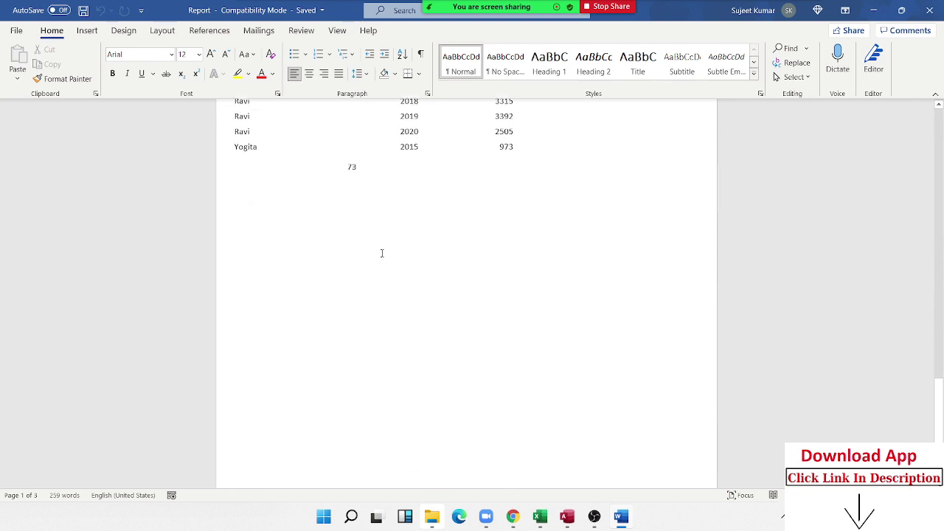
{"action": "scroll", "coordinate": [382, 253], "scroll_direction": "up", "scroll_amount": 4}
{"action": "scroll", "coordinate": [382, 253], "scroll_direction": "up", "scroll_amount": 3}
{"action": "scroll", "coordinate": [382, 253], "scroll_direction": "up", "scroll_amount": 4}
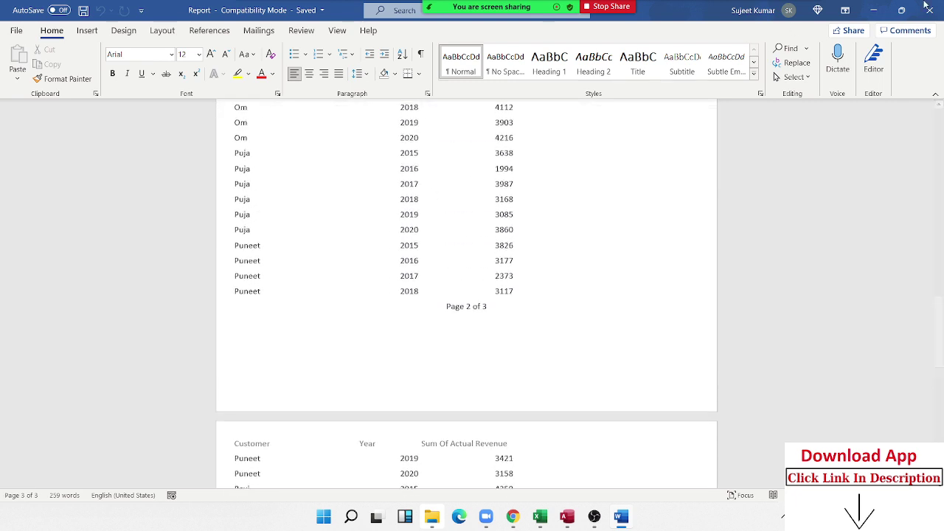
{"action": "left_click", "coordinate": [929, 9]}
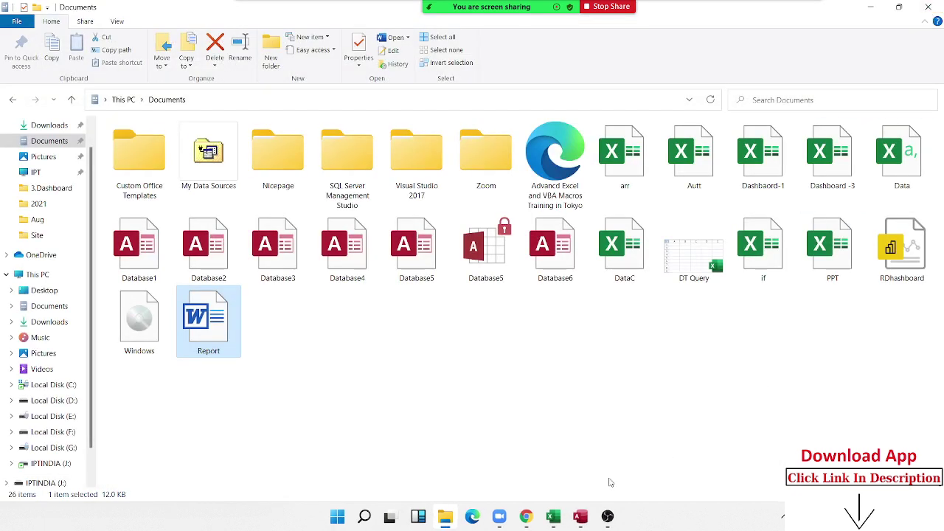
{"action": "left_click", "coordinate": [583, 516]}
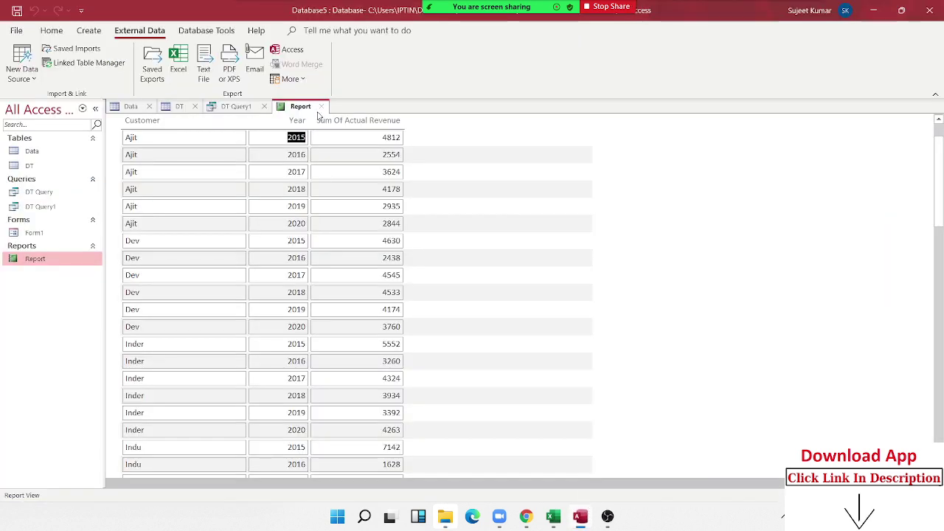
{"action": "left_click", "coordinate": [322, 108]}
{"action": "left_click", "coordinate": [265, 107]}
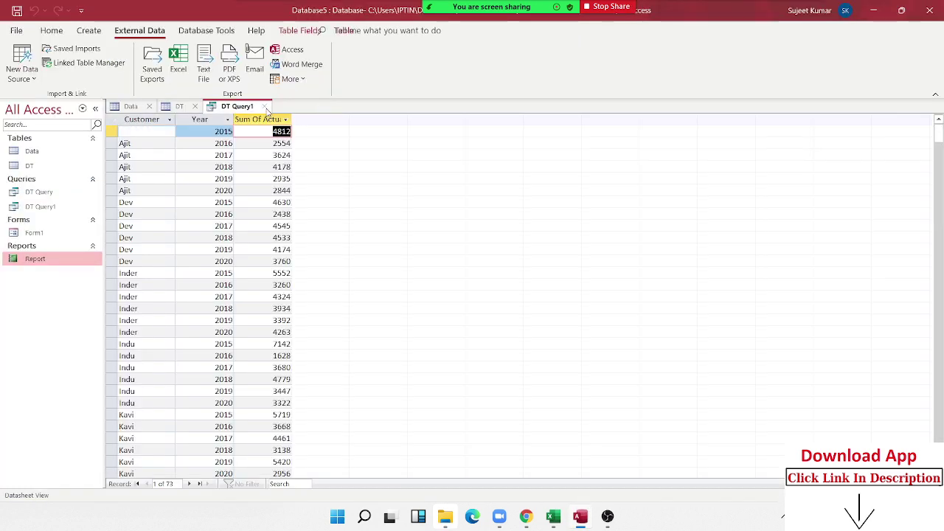
{"action": "left_click", "coordinate": [266, 178]}
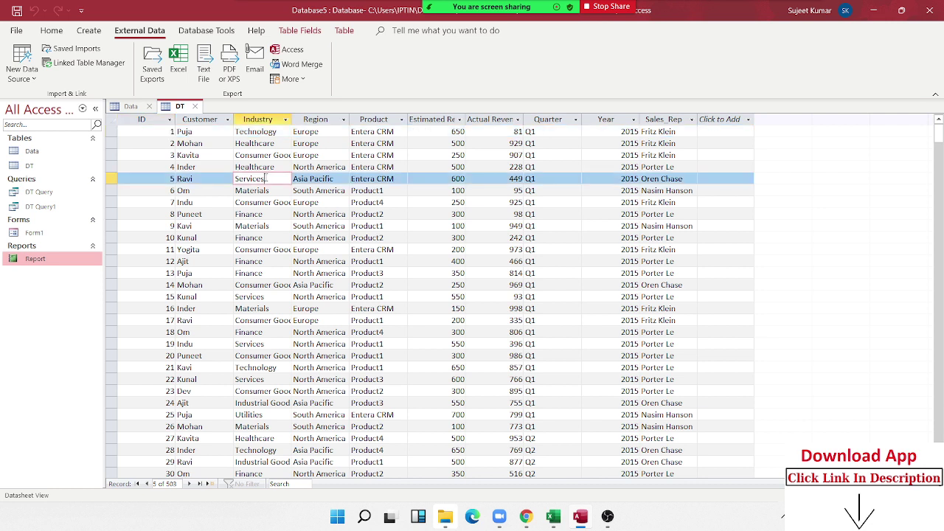
{"action": "left_click", "coordinate": [314, 179]}
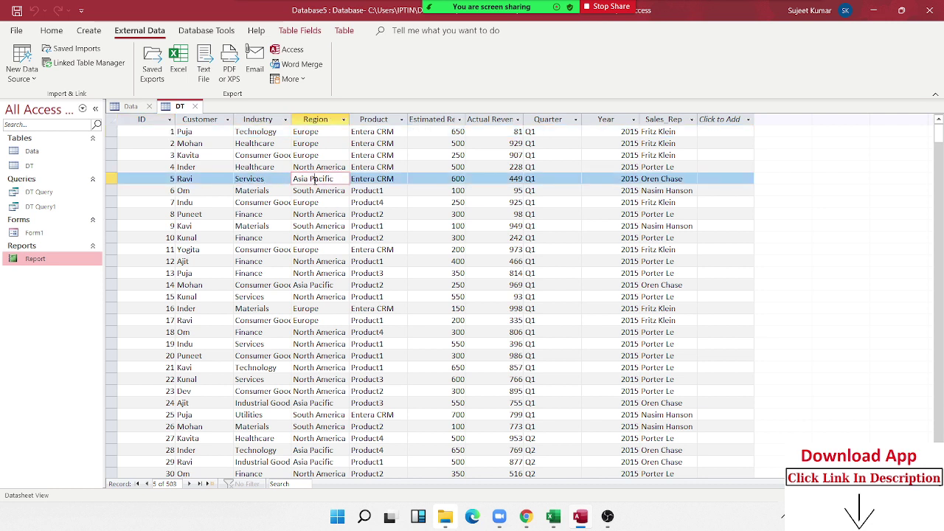
{"action": "left_click", "coordinate": [196, 120]}
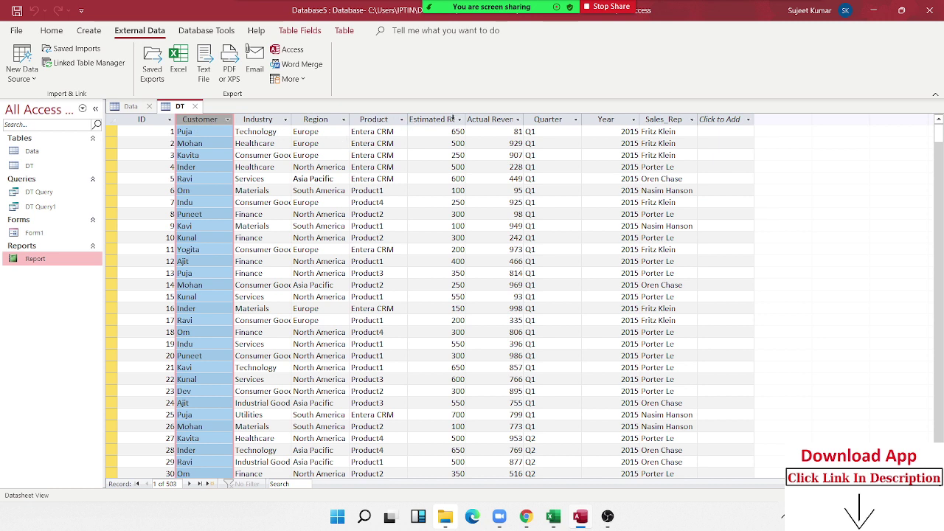
{"action": "left_click", "coordinate": [618, 119]}
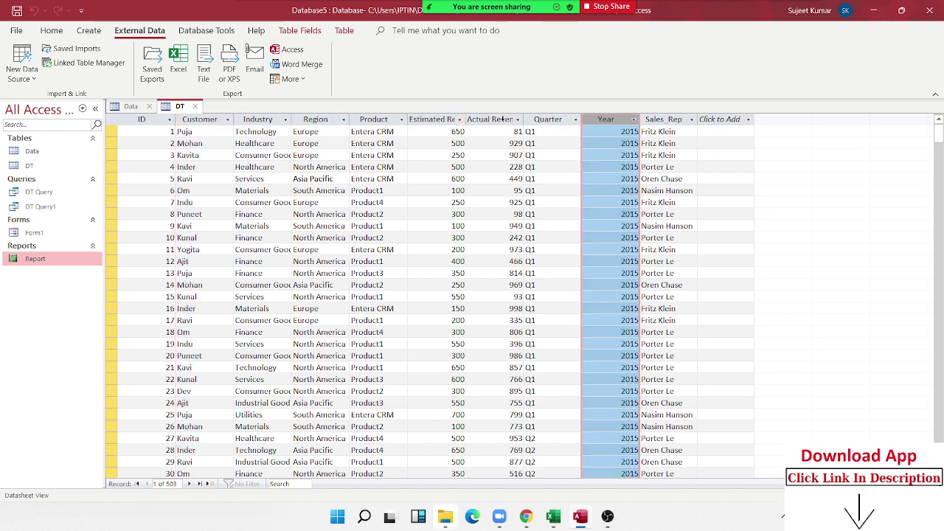
{"action": "left_click", "coordinate": [490, 119]}
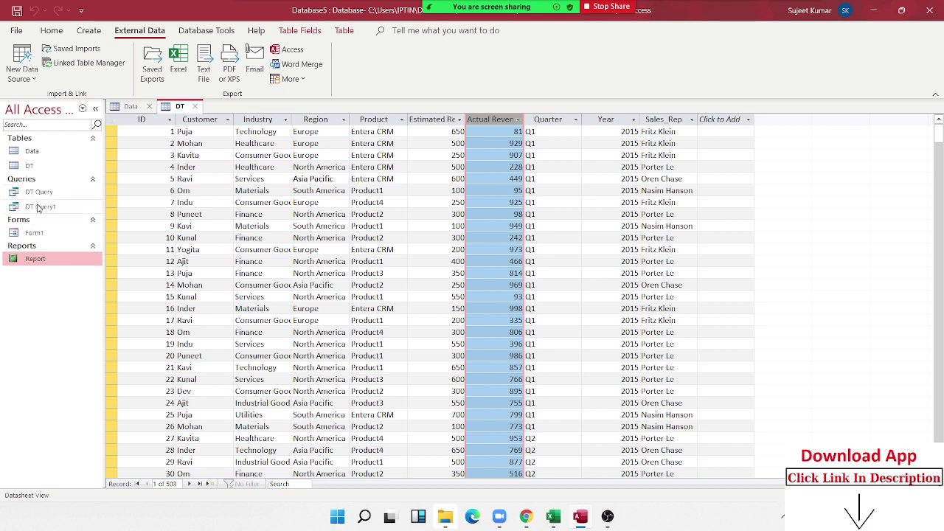
{"action": "double_click", "coordinate": [38, 207]}
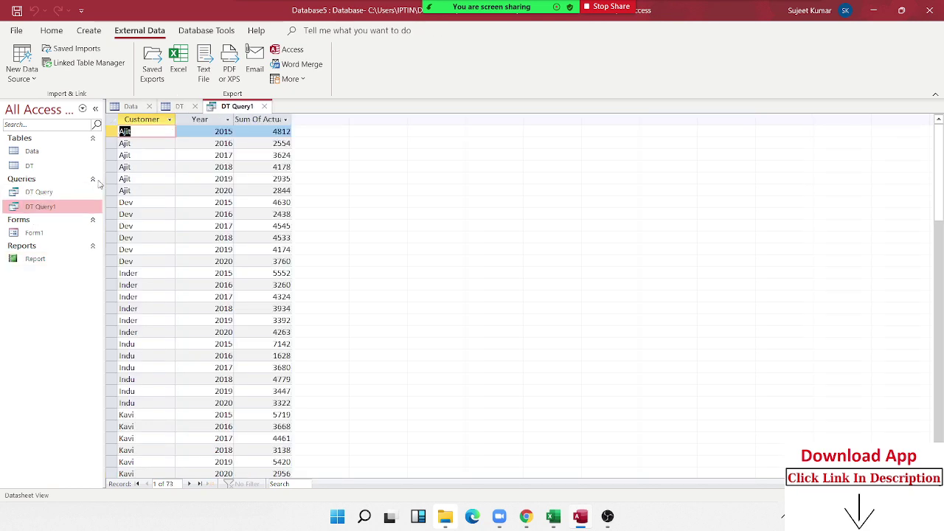
{"action": "left_click", "coordinate": [135, 202]}
{"action": "left_click", "coordinate": [143, 180]}
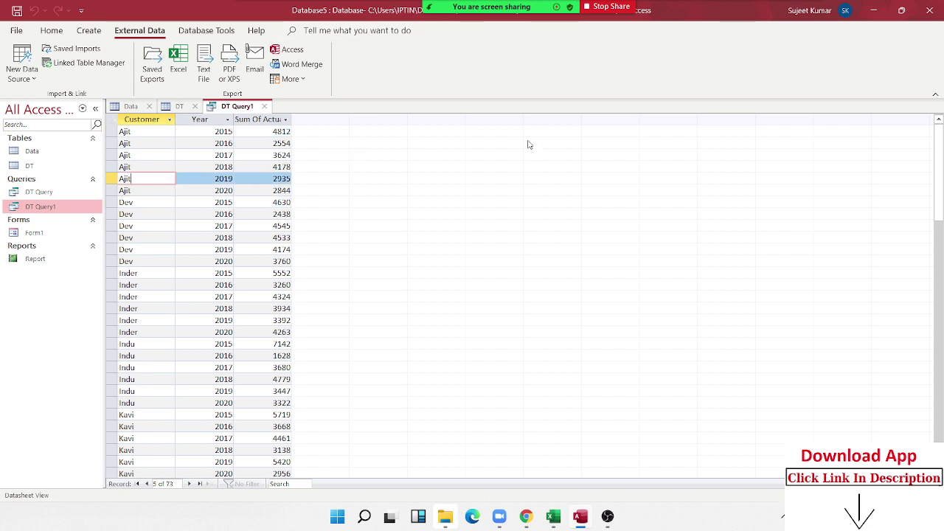
{"action": "scroll", "coordinate": [194, 300], "scroll_direction": "down", "scroll_amount": 3}
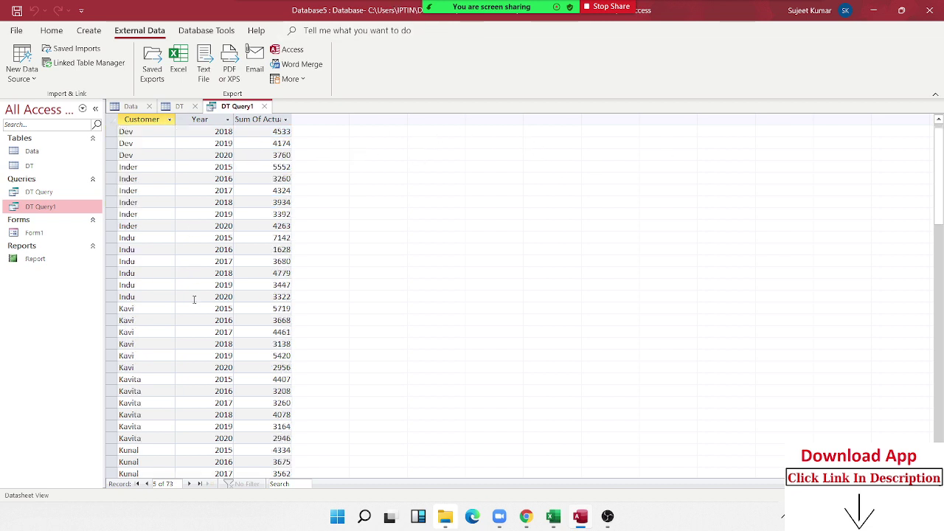
{"action": "scroll", "coordinate": [194, 300], "scroll_direction": "down", "scroll_amount": 6}
{"action": "scroll", "coordinate": [194, 300], "scroll_direction": "up", "scroll_amount": 4}
{"action": "scroll", "coordinate": [194, 299], "scroll_direction": "up", "scroll_amount": 4}
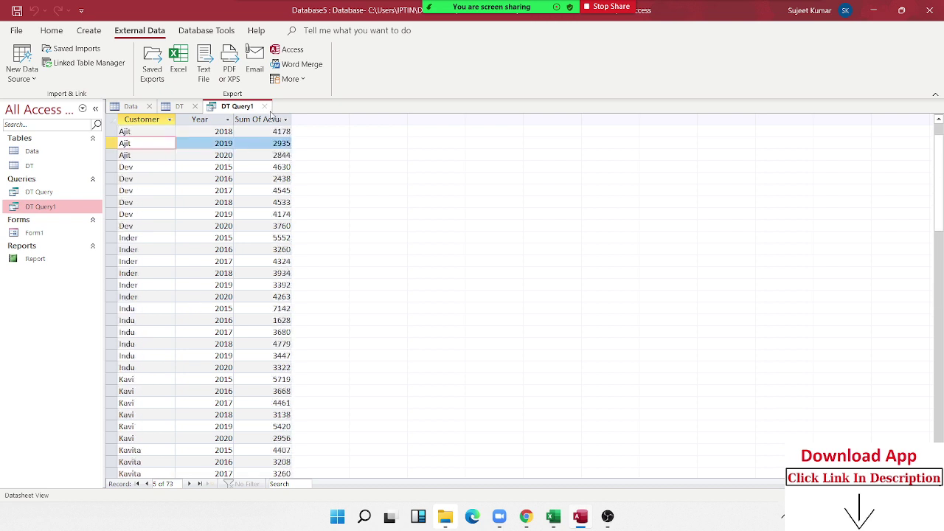
{"action": "left_click", "coordinate": [264, 106]}
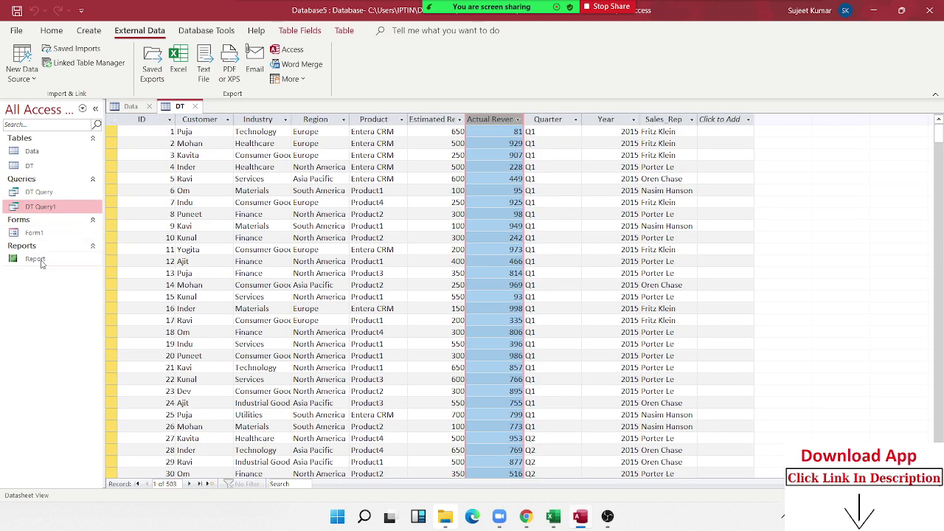
{"action": "left_click", "coordinate": [55, 170]}
{"action": "left_click", "coordinate": [492, 118]}
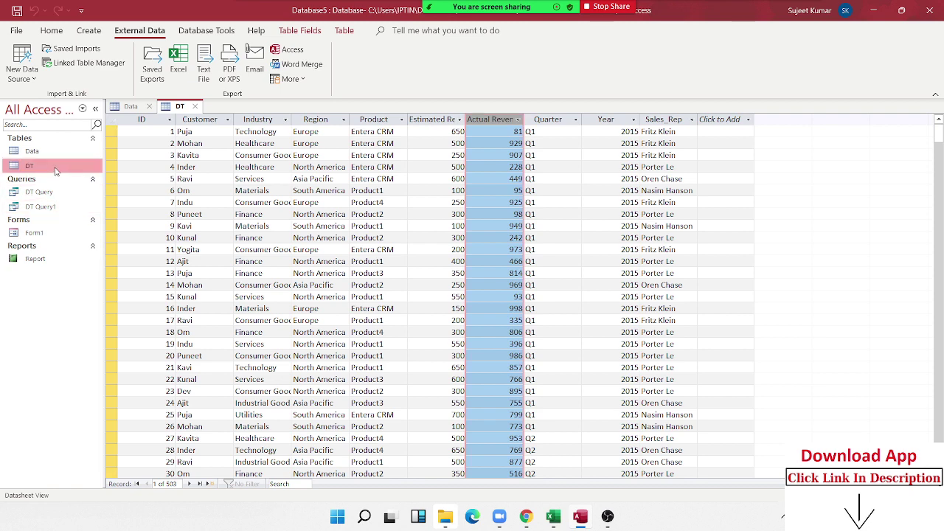
{"action": "left_click", "coordinate": [88, 30]}
Step: Start the Crosstab Query Wizard with the DT table as its source
{"action": "left_click", "coordinate": [167, 70]}
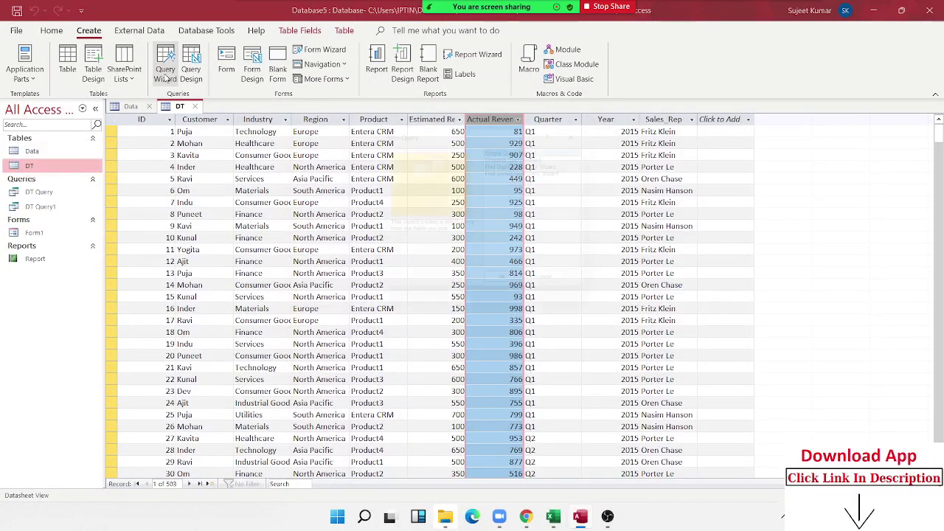
{"action": "left_click", "coordinate": [540, 155]}
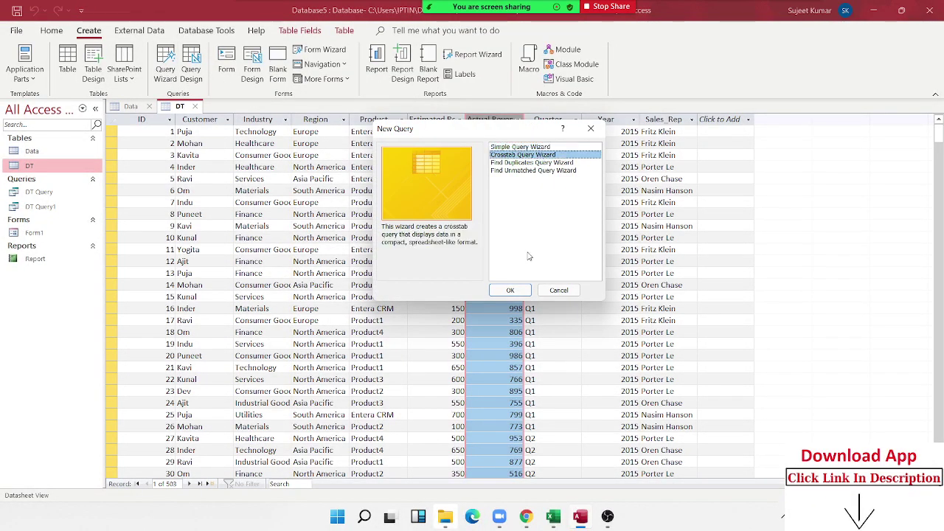
{"action": "left_click", "coordinate": [520, 289]}
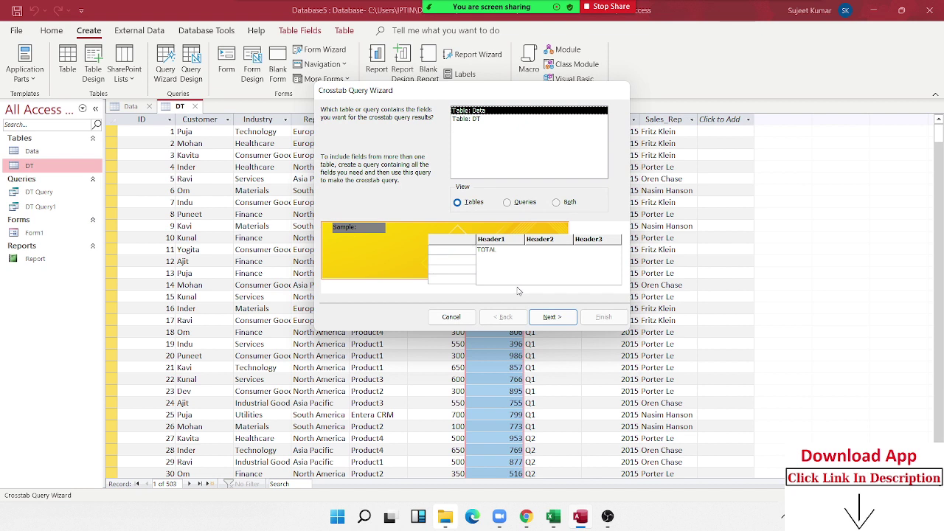
{"action": "left_click", "coordinate": [472, 119]}
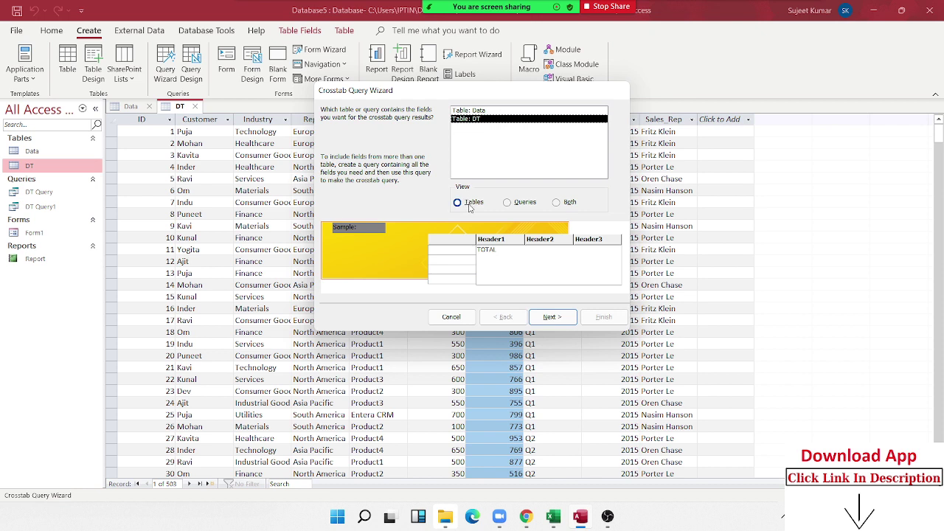
{"action": "left_click", "coordinate": [552, 317]}
Step: Use Customer rows, Year columns and Sum of Actual Revenue, finishing as DT_Crosstab
{"action": "left_click", "coordinate": [462, 132]}
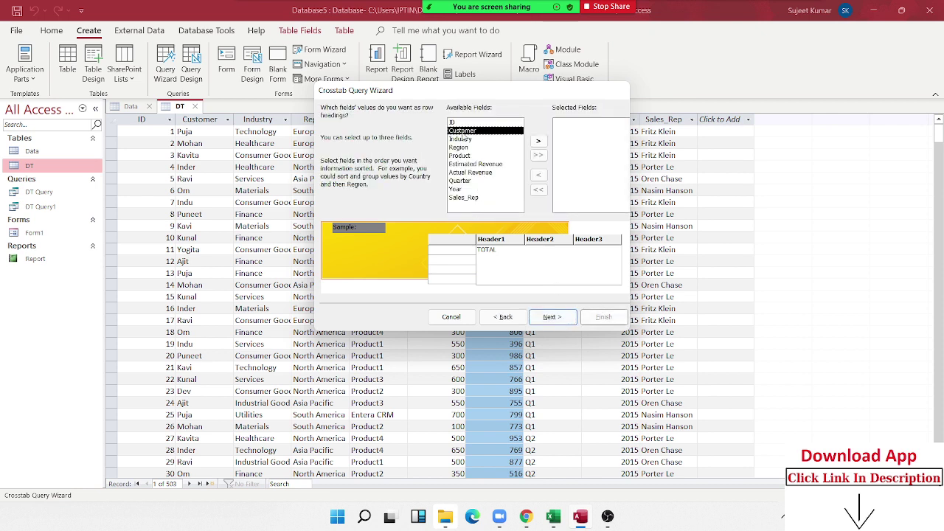
{"action": "left_click", "coordinate": [539, 140]}
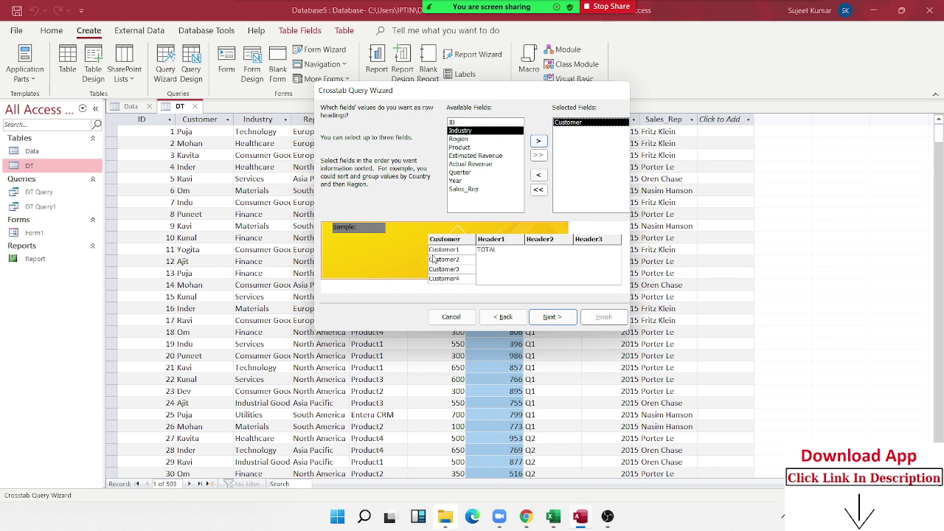
{"action": "left_click", "coordinate": [552, 317]}
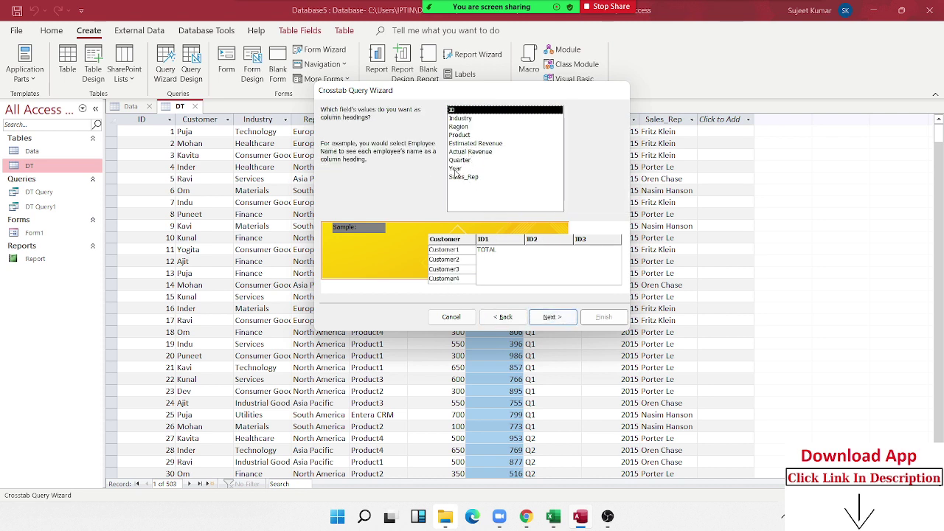
{"action": "left_click", "coordinate": [456, 169]}
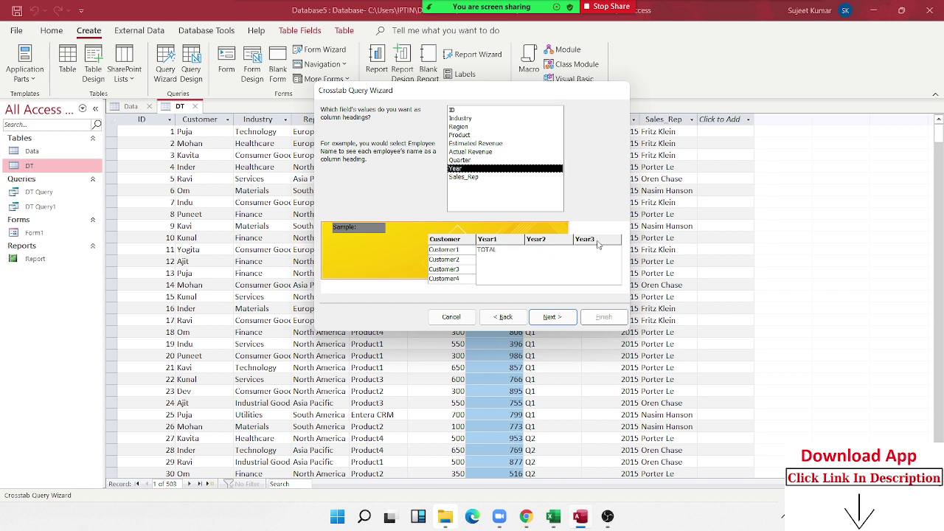
{"action": "left_click", "coordinate": [552, 317]}
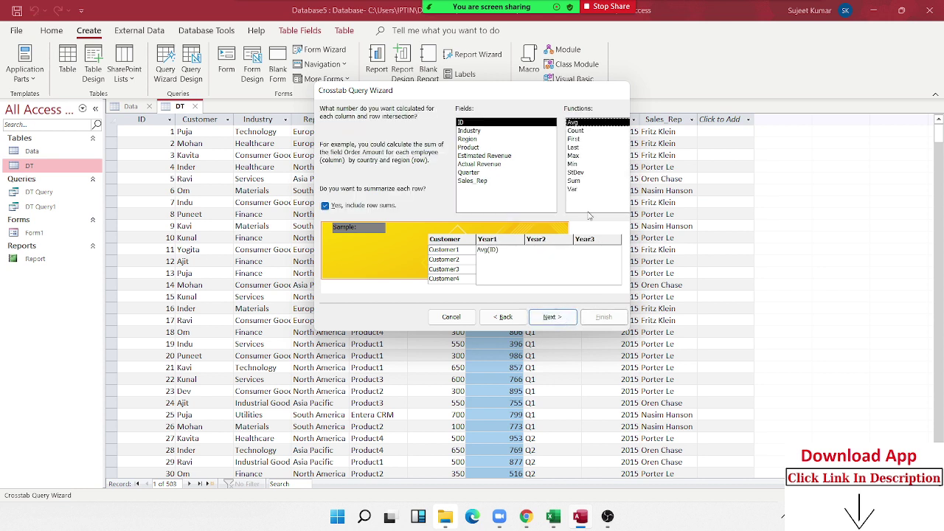
{"action": "left_click", "coordinate": [467, 165]}
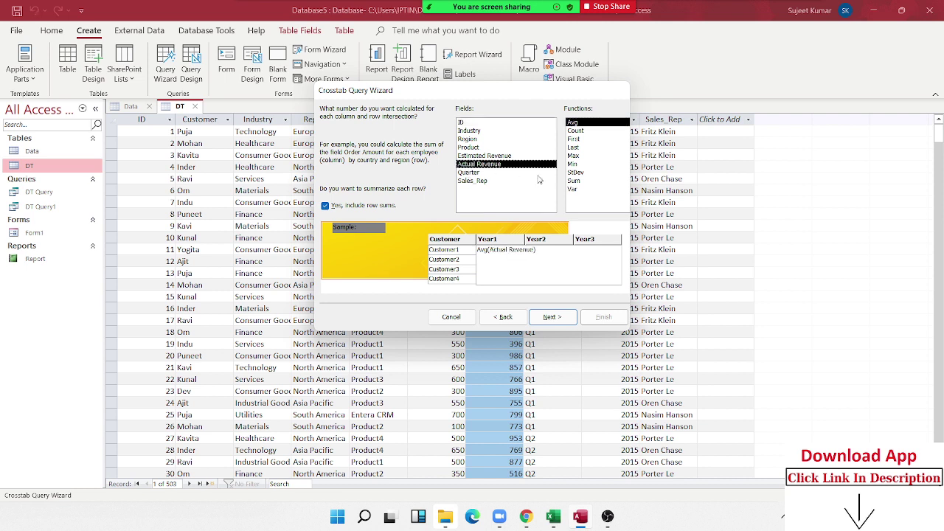
{"action": "left_click", "coordinate": [575, 181]}
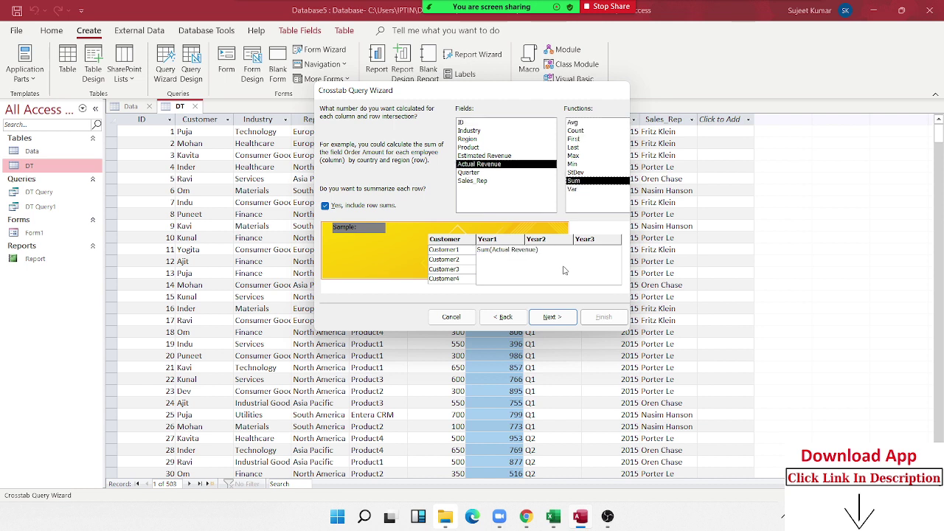
{"action": "left_click", "coordinate": [557, 318]}
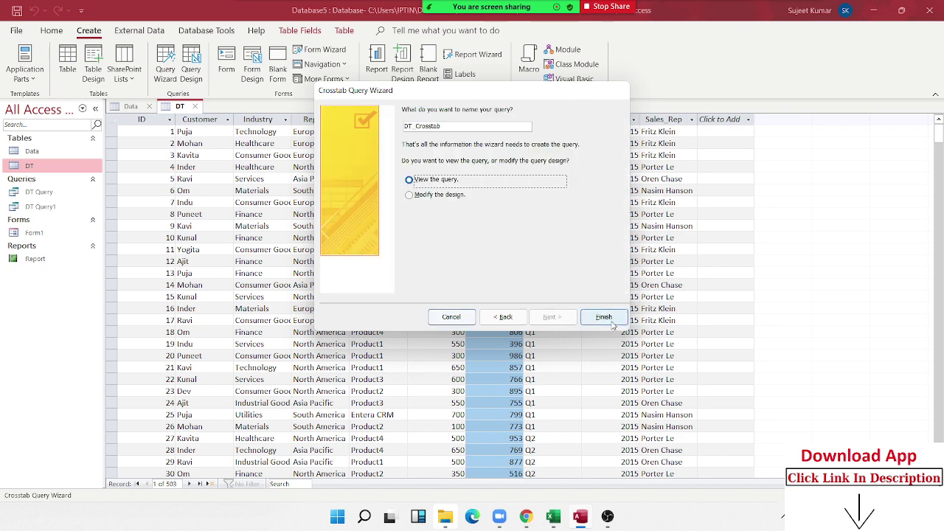
{"action": "left_click", "coordinate": [612, 322]}
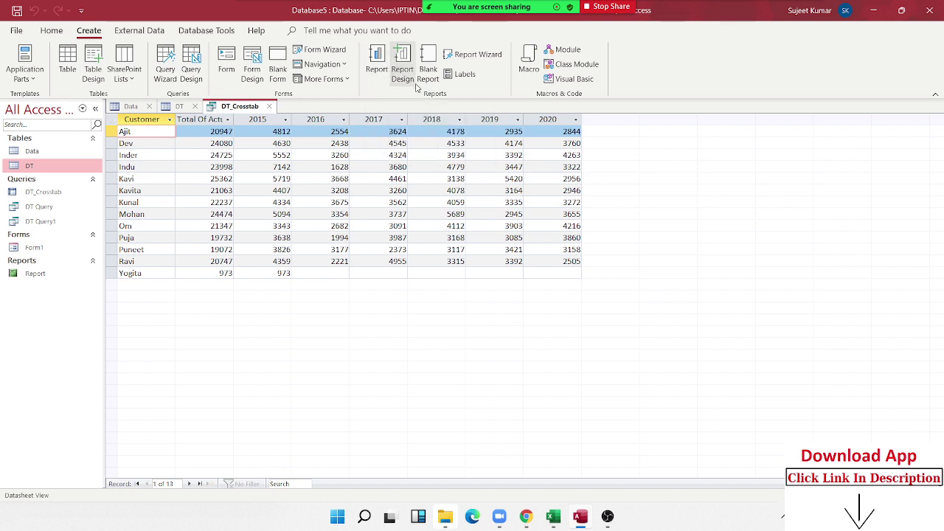
{"action": "left_click", "coordinate": [201, 190]}
{"action": "left_click", "coordinate": [207, 132]}
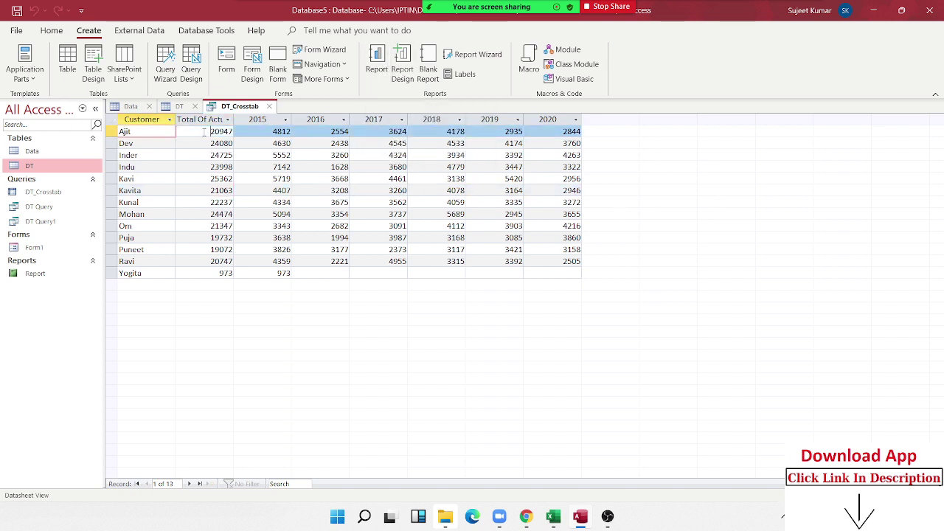
{"action": "left_click", "coordinate": [211, 121]}
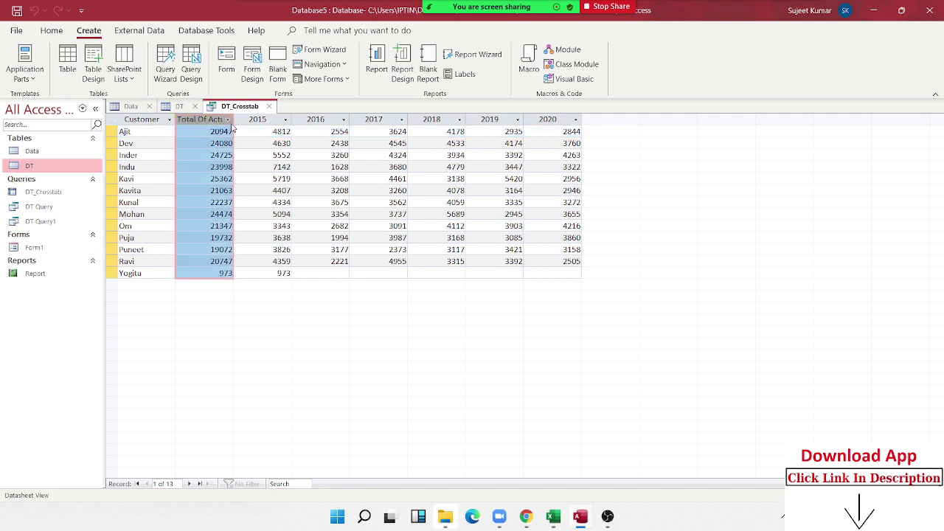
{"action": "left_click", "coordinate": [264, 120]}
{"action": "left_click", "coordinate": [318, 120]}
{"action": "left_click", "coordinate": [376, 119]}
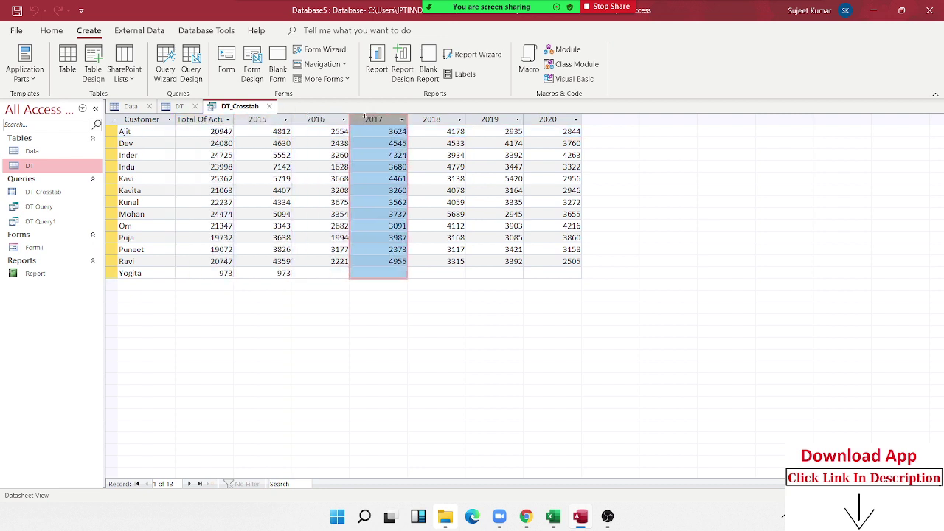
{"action": "left_click", "coordinate": [402, 120]}
{"action": "key", "text": "Escape"}
{"action": "left_click", "coordinate": [488, 120]}
{"action": "left_click", "coordinate": [518, 119]}
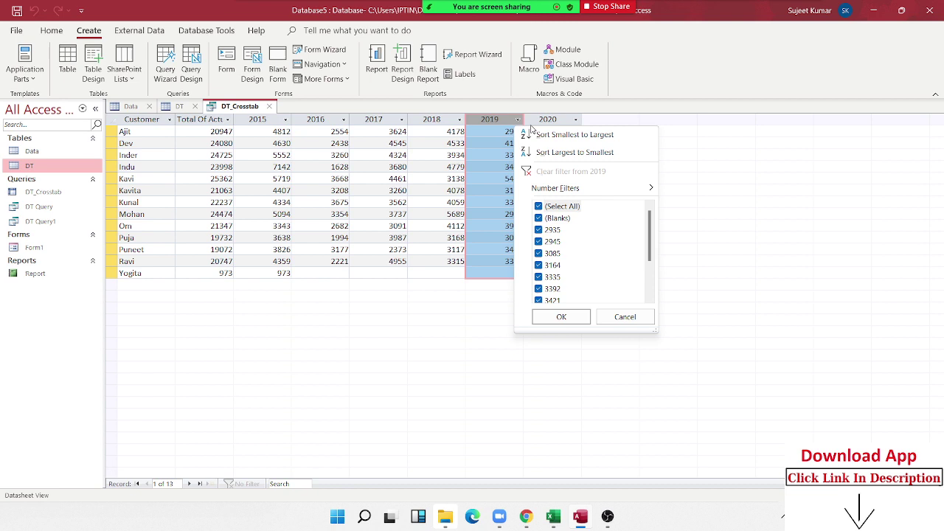
{"action": "left_click", "coordinate": [407, 153]}
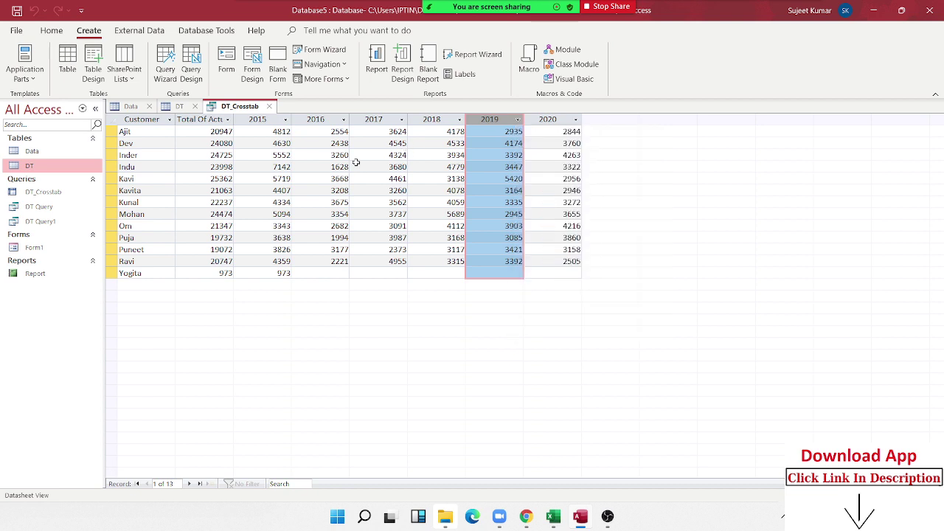
{"action": "left_click", "coordinate": [111, 166]}
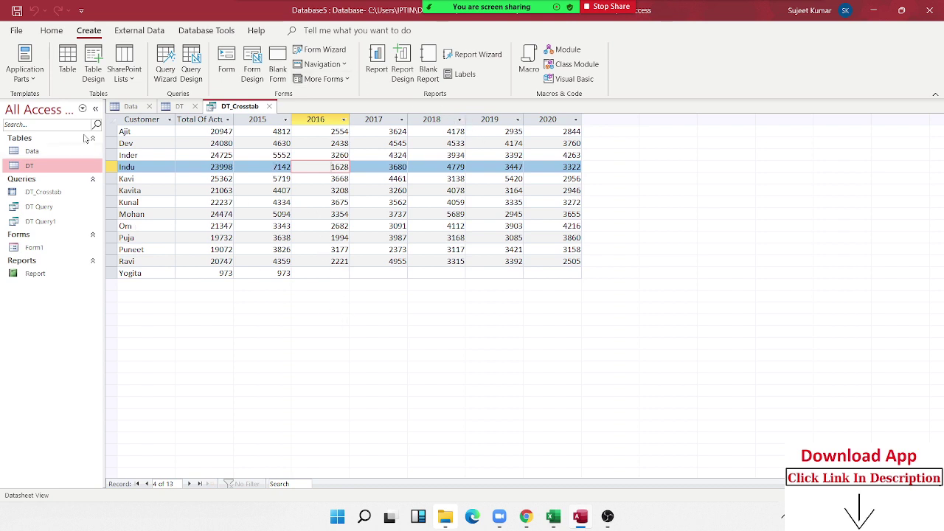
{"action": "left_click", "coordinate": [16, 30]}
{"action": "left_click", "coordinate": [40, 479]}
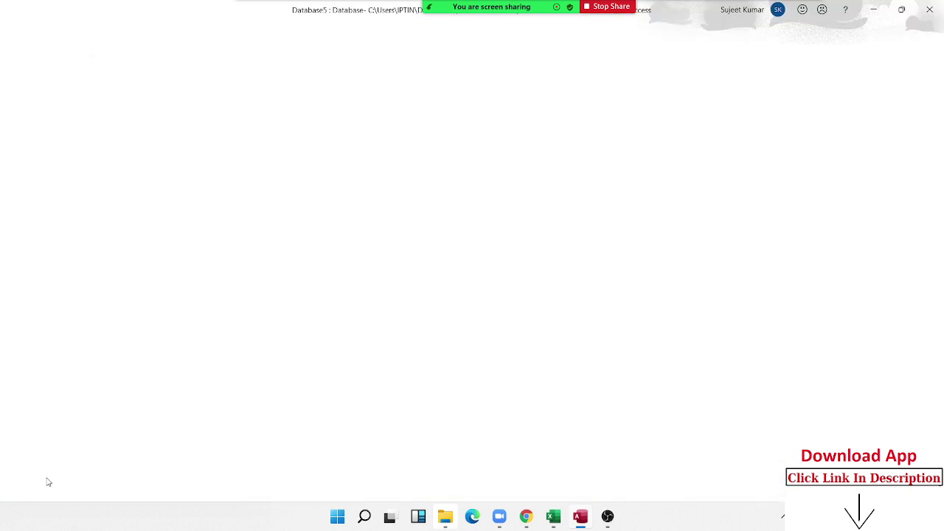
{"action": "left_click", "coordinate": [249, 193]}
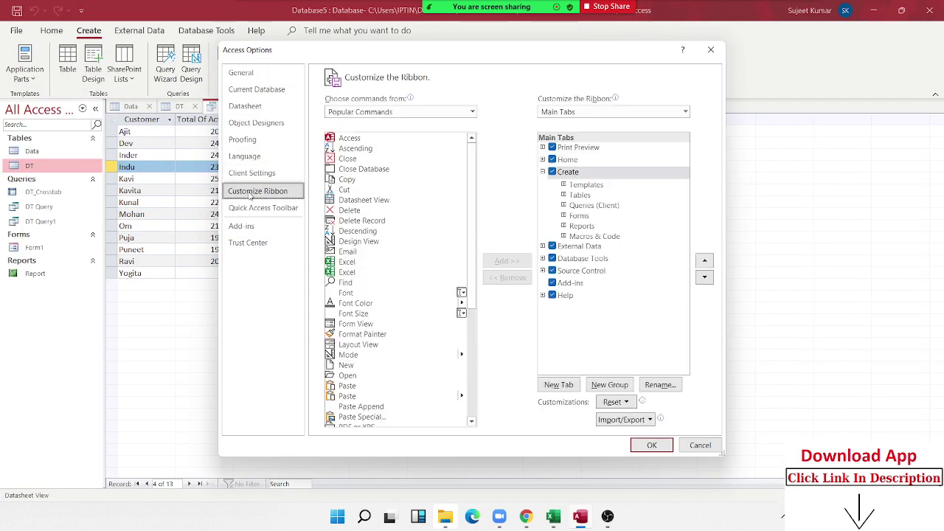
{"action": "left_click", "coordinate": [352, 112]}
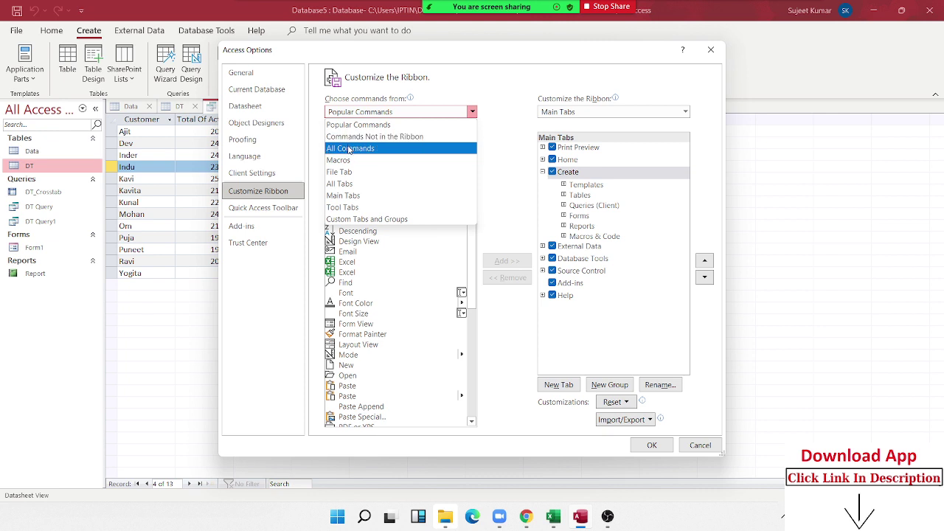
{"action": "left_click", "coordinate": [349, 149]}
{"action": "left_click", "coordinate": [350, 150]}
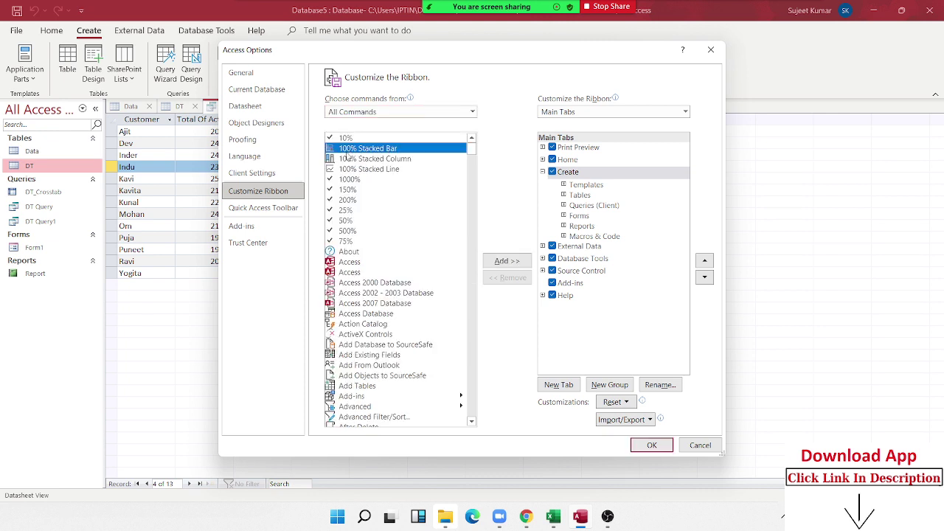
{"action": "key", "text": "p"}
{"action": "key", "text": "Down"}
{"action": "key", "text": "Down"}
{"action": "key", "text": "Down"}
{"action": "key", "text": "Down"}
{"action": "key", "text": "Down"}
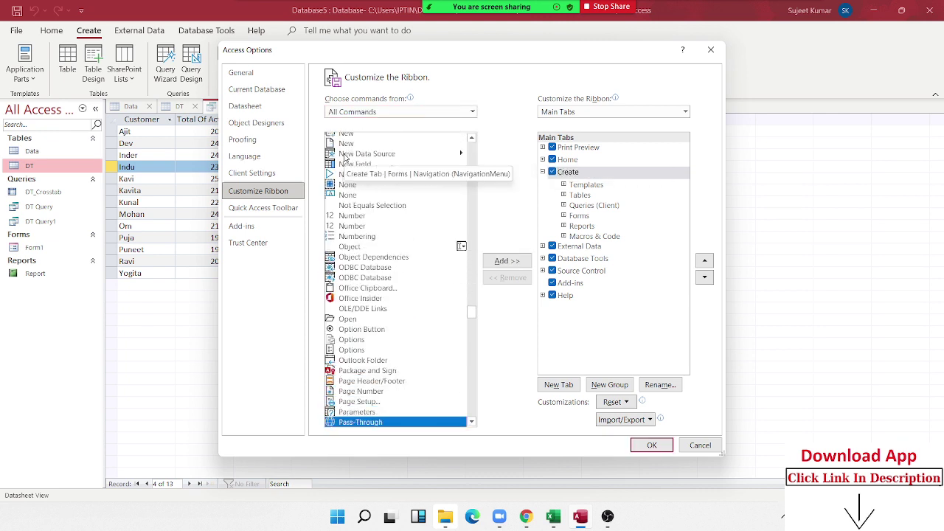
{"action": "key", "text": "Down"}
{"action": "key", "text": "Down"}
{"action": "key", "text": "Down"}
{"action": "key", "text": "Down"}
{"action": "key", "text": "Down"}
{"action": "key", "text": "Down"}
{"action": "key", "text": "Down"}
{"action": "key", "text": "Down"}
{"action": "key", "text": "Down"}
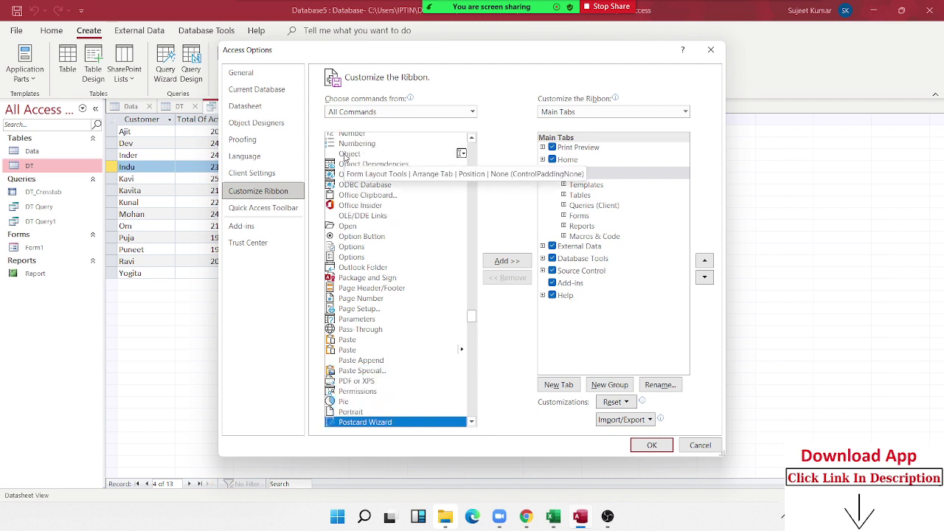
{"action": "key", "text": "Down"}
{"action": "key", "text": "Down"}
{"action": "key", "text": "Down"}
{"action": "key", "text": "Down"}
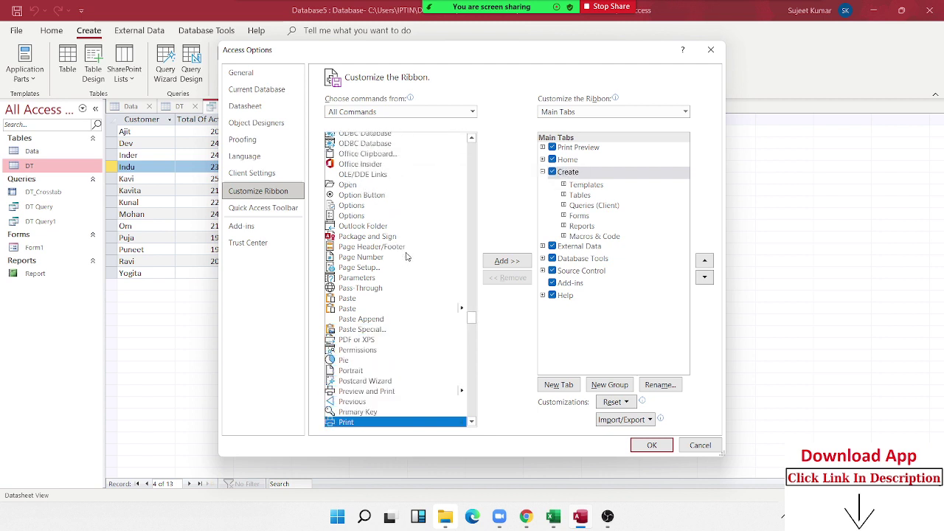
{"action": "key", "text": "Down"}
{"action": "key", "text": "Down"}
{"action": "key", "text": "Down"}
{"action": "key", "text": "Down"}
{"action": "key", "text": "Down"}
{"action": "key", "text": "Down"}
{"action": "key", "text": "p"}
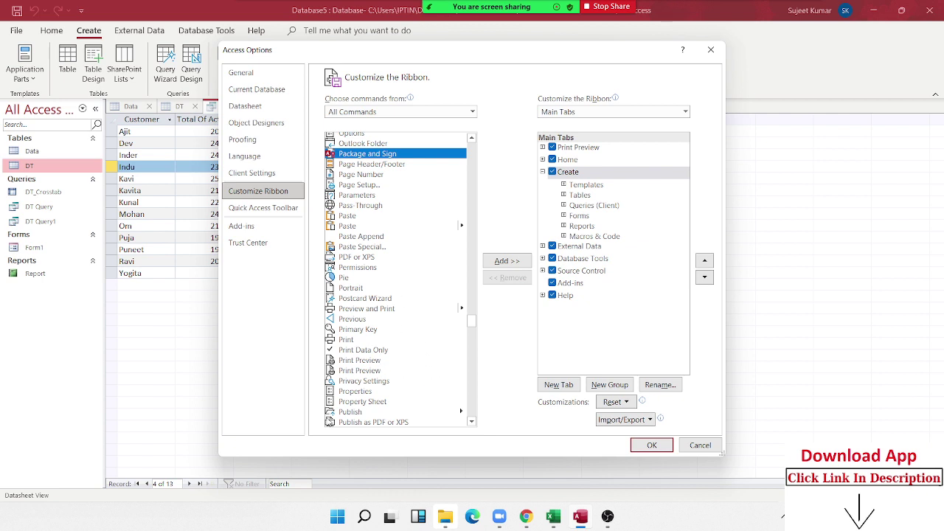
{"action": "scroll", "coordinate": [401, 394], "scroll_direction": "down", "scroll_amount": 1}
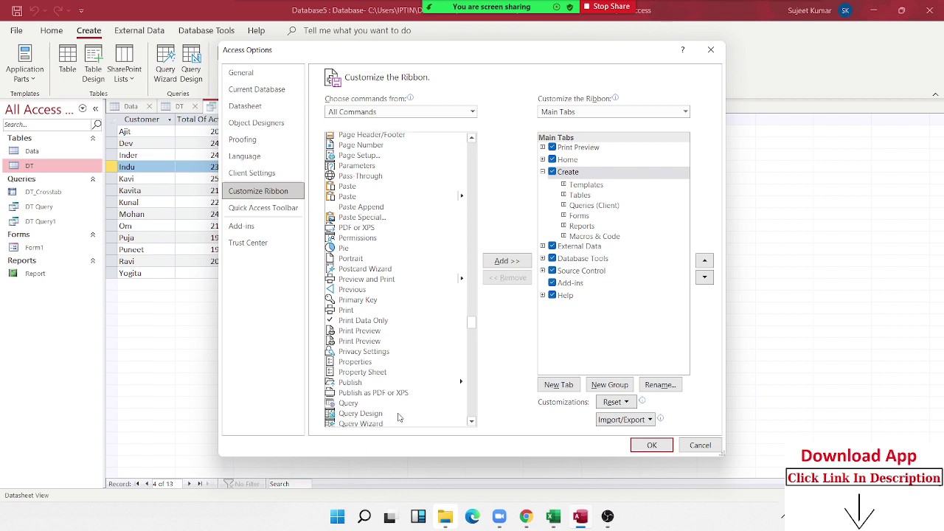
{"action": "scroll", "coordinate": [400, 399], "scroll_direction": "up", "scroll_amount": 1}
{"action": "scroll", "coordinate": [400, 394], "scroll_direction": "up", "scroll_amount": 1}
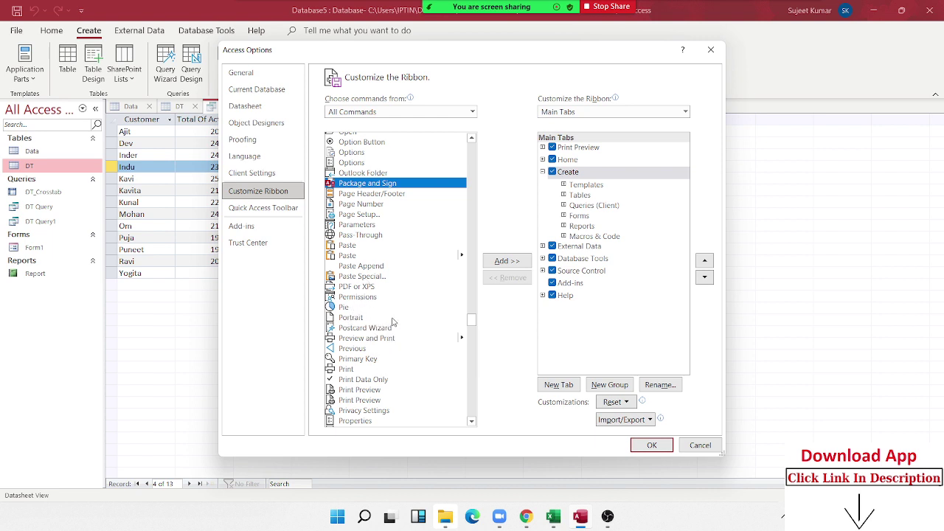
{"action": "left_click", "coordinate": [348, 307]}
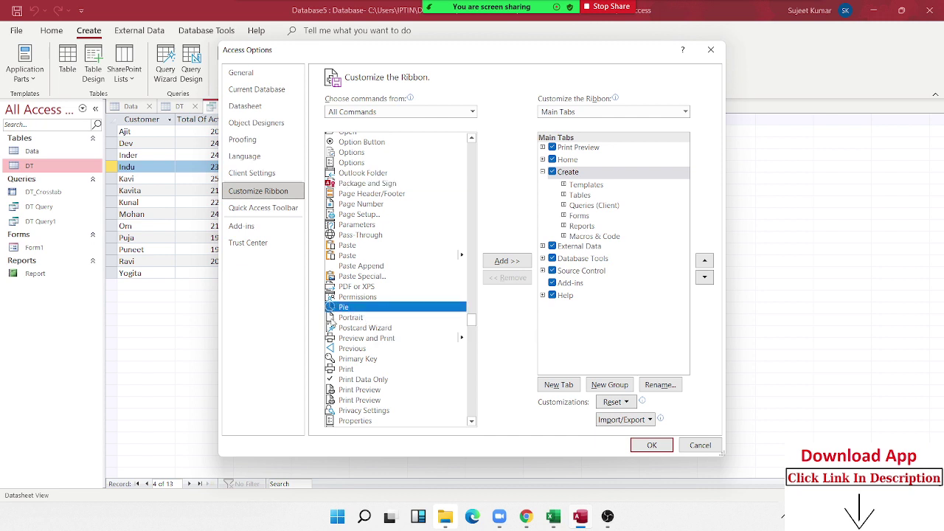
{"action": "left_click", "coordinate": [649, 448]}
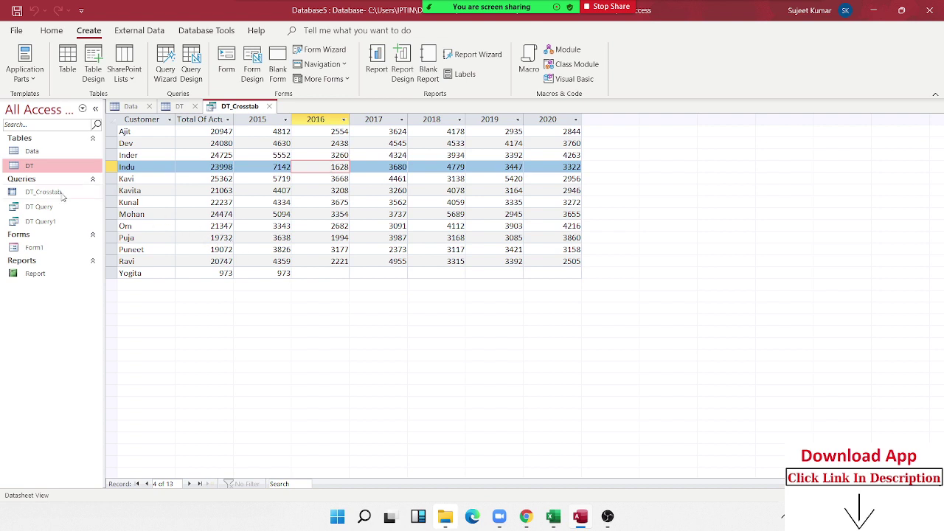
{"action": "left_click", "coordinate": [54, 35]}
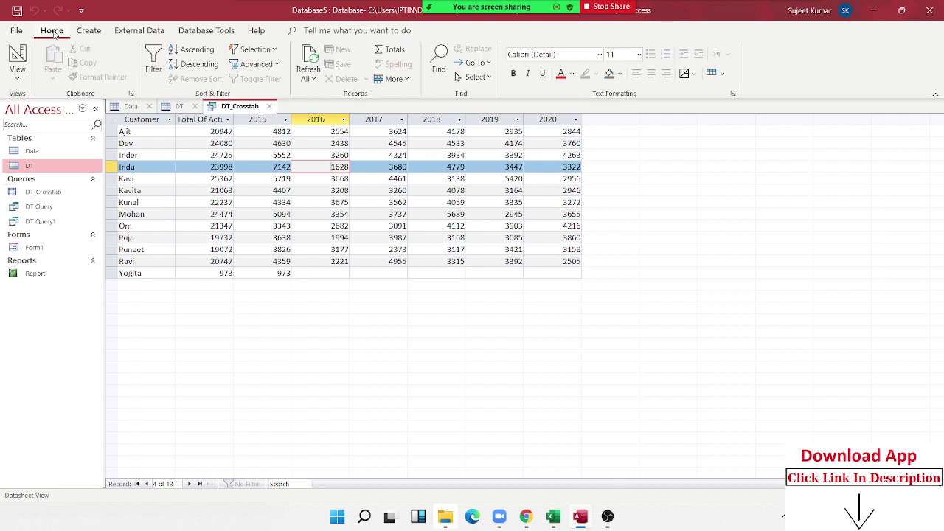
{"action": "left_click", "coordinate": [182, 142]}
{"action": "left_click", "coordinate": [187, 186]}
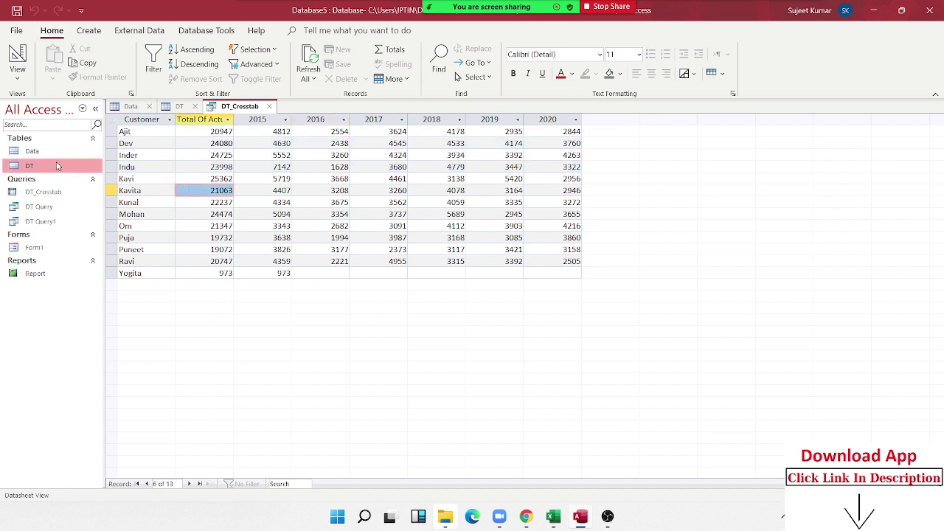
{"action": "left_click", "coordinate": [58, 166]}
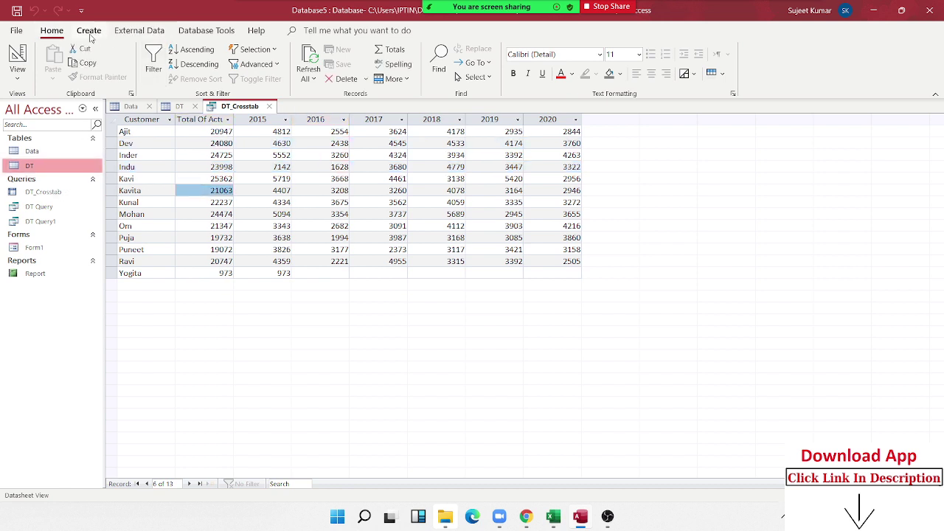
{"action": "left_click", "coordinate": [214, 31]}
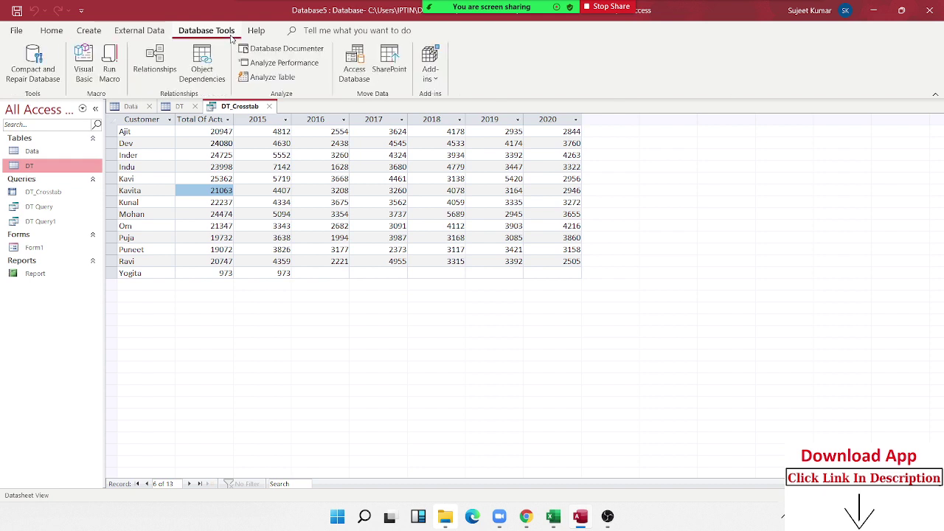
{"action": "left_click", "coordinate": [156, 34]}
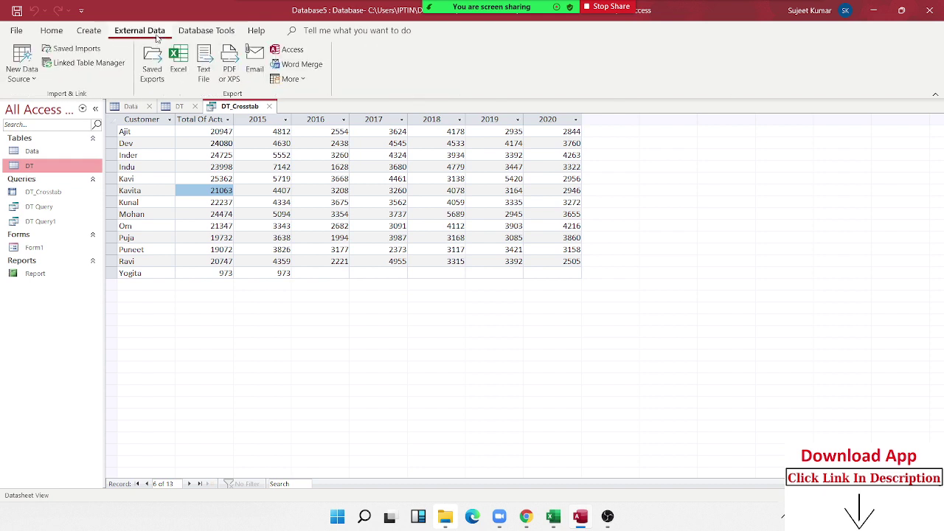
{"action": "left_click", "coordinate": [91, 32]}
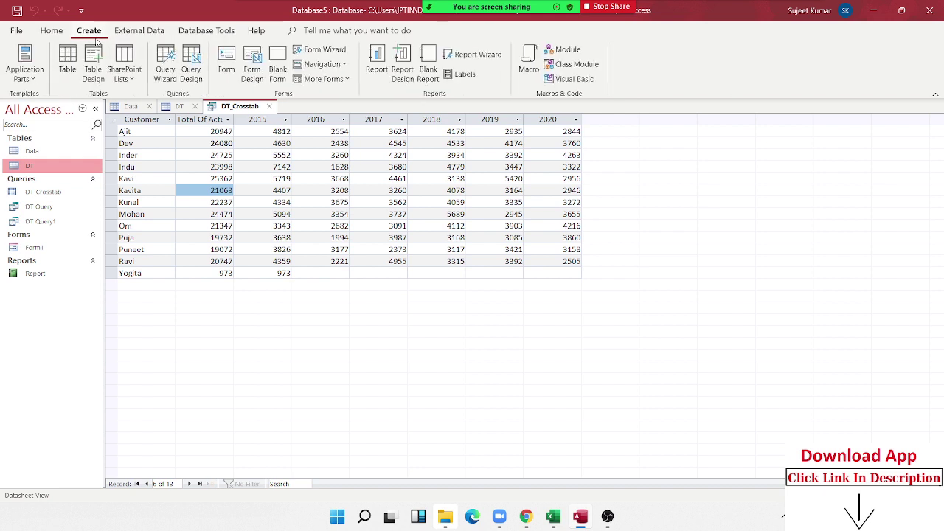
{"action": "left_click", "coordinate": [61, 35]}
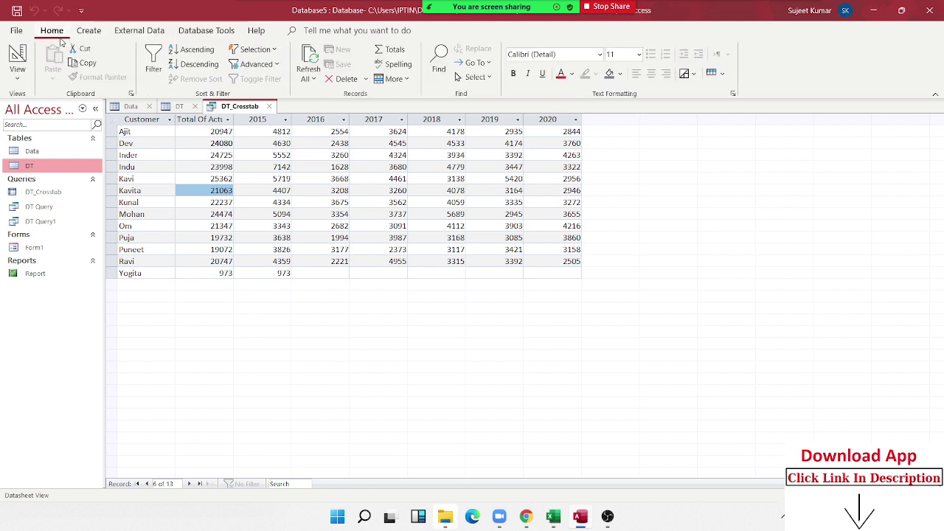
Step: In the ribbon customization options, locate the Pie command in the All Commands list
{"action": "left_click", "coordinate": [17, 31]}
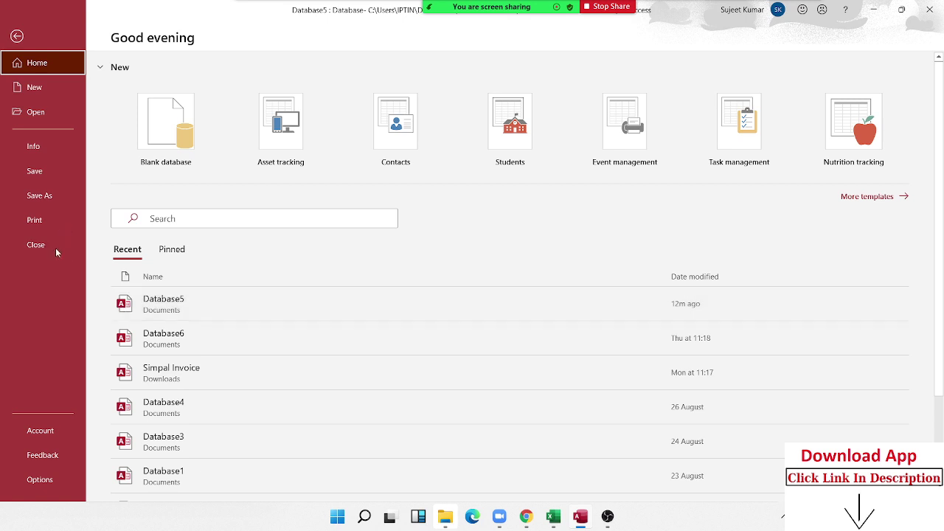
{"action": "left_click", "coordinate": [42, 479]}
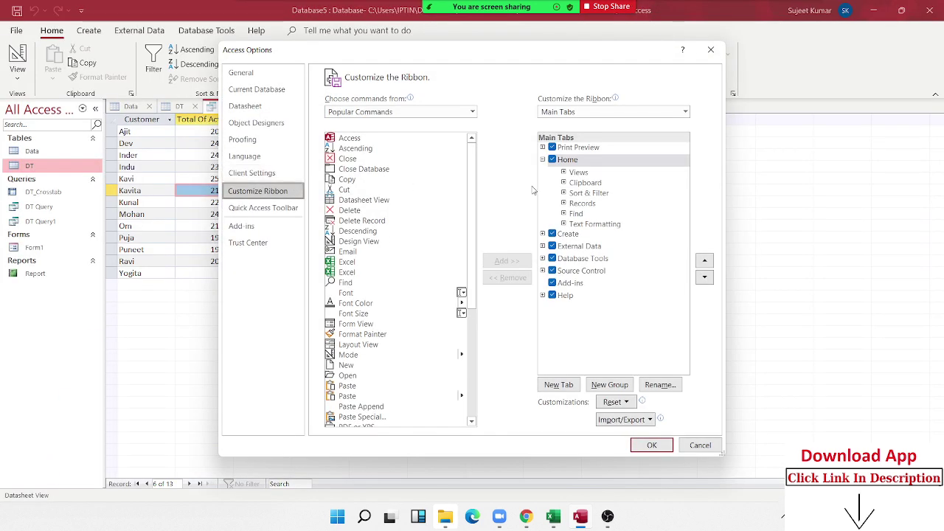
{"action": "left_click", "coordinate": [346, 211]}
{"action": "key", "text": "p"}
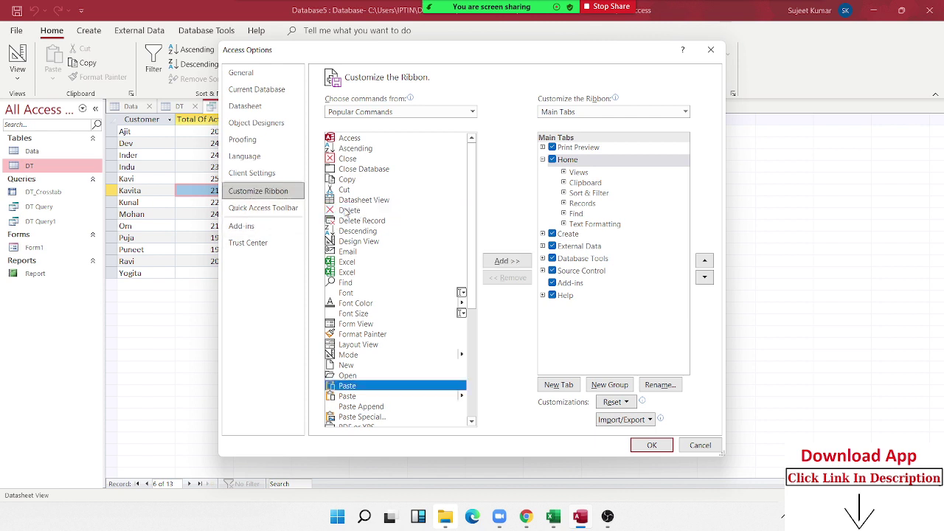
{"action": "key", "text": "p"}
{"action": "key", "text": "p"}
{"action": "key", "text": "p"}
{"action": "key", "text": "p"}
{"action": "key", "text": "p"}
{"action": "key", "text": "p"}
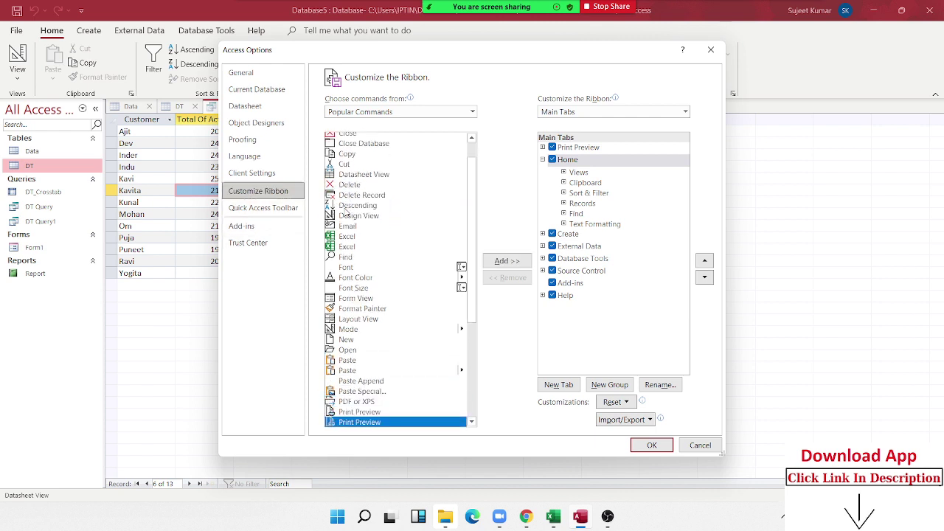
{"action": "key", "text": "p"}
{"action": "key", "text": "p"}
{"action": "key", "text": "p"}
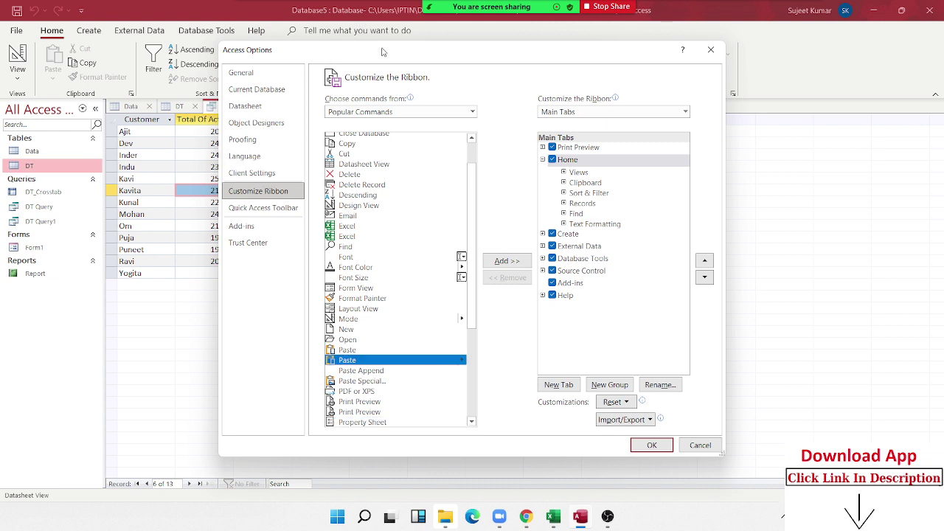
{"action": "left_click", "coordinate": [387, 111]}
{"action": "left_click", "coordinate": [371, 157]}
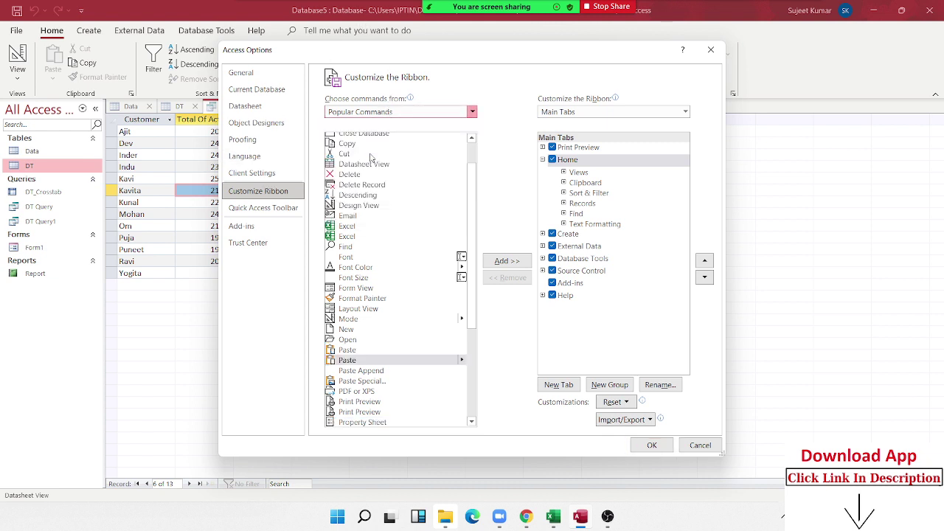
{"action": "left_click", "coordinate": [347, 317]}
{"action": "key", "text": "p"}
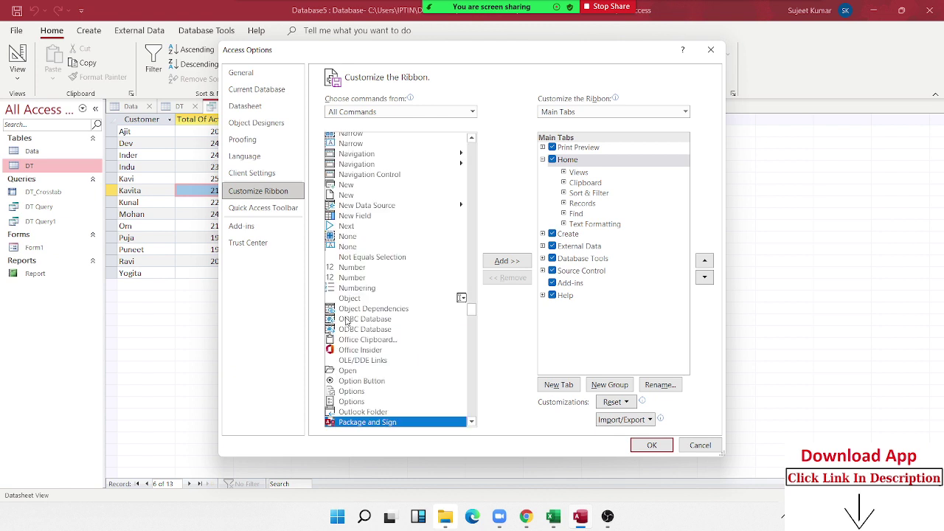
{"action": "key", "text": "Down"}
{"action": "key", "text": "Down"}
{"action": "key", "text": "Down"}
{"action": "key", "text": "Down"}
{"action": "key", "text": "Down"}
{"action": "key", "text": "Down"}
{"action": "key", "text": "Down"}
{"action": "key", "text": "Down"}
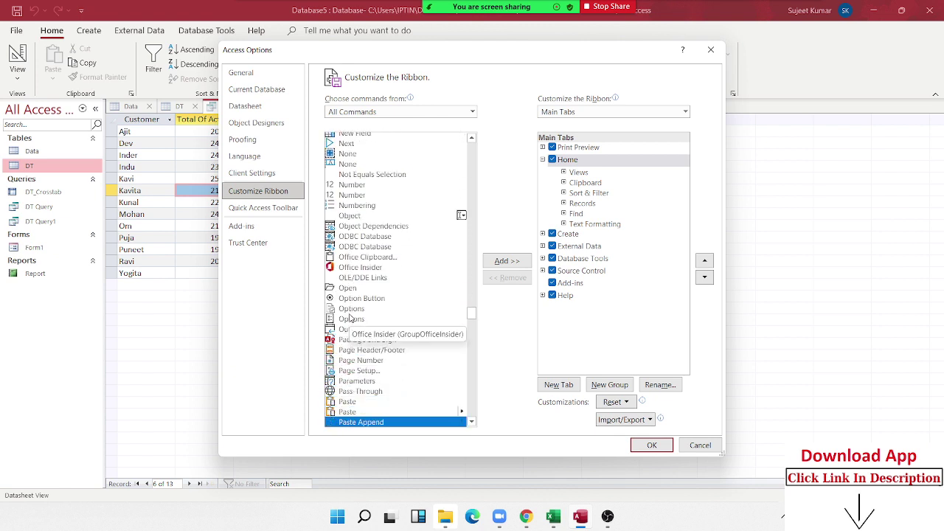
{"action": "key", "text": "Down"}
{"action": "key", "text": "Down"}
{"action": "key", "text": "Down"}
{"action": "key", "text": "Down"}
{"action": "key", "text": "Down"}
{"action": "key", "text": "Down"}
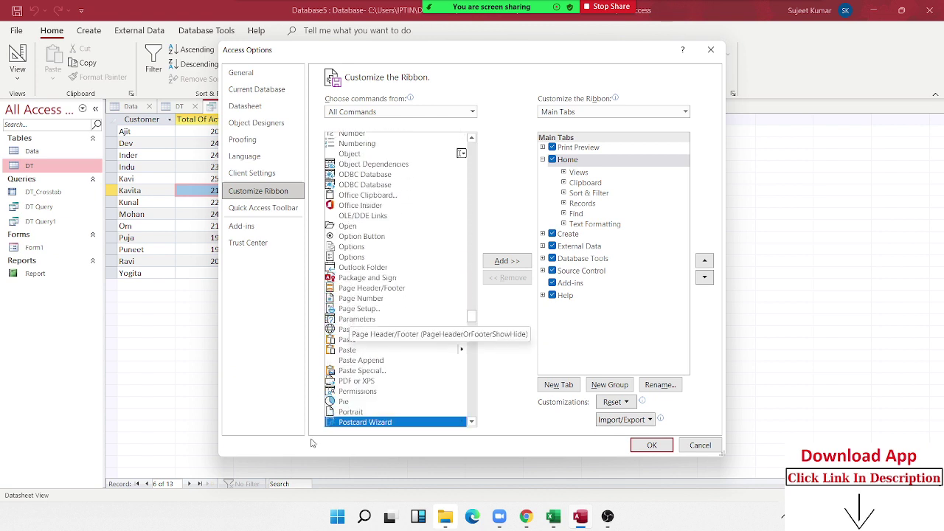
{"action": "key", "text": "Up"}
{"action": "key", "text": "Up"}
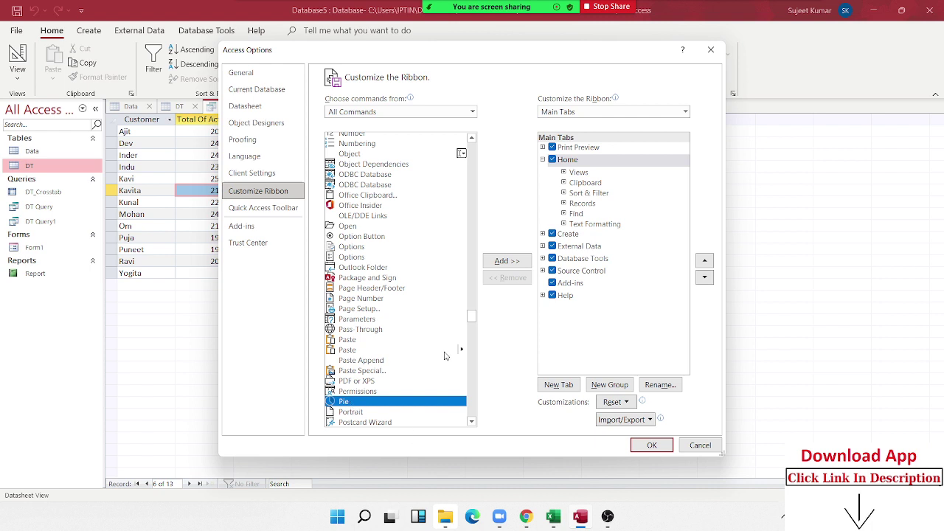
Step: Add Pie to a new custom group after Home's Text Formatting and apply the change
{"action": "left_click", "coordinate": [580, 225]}
{"action": "left_click", "coordinate": [509, 261]}
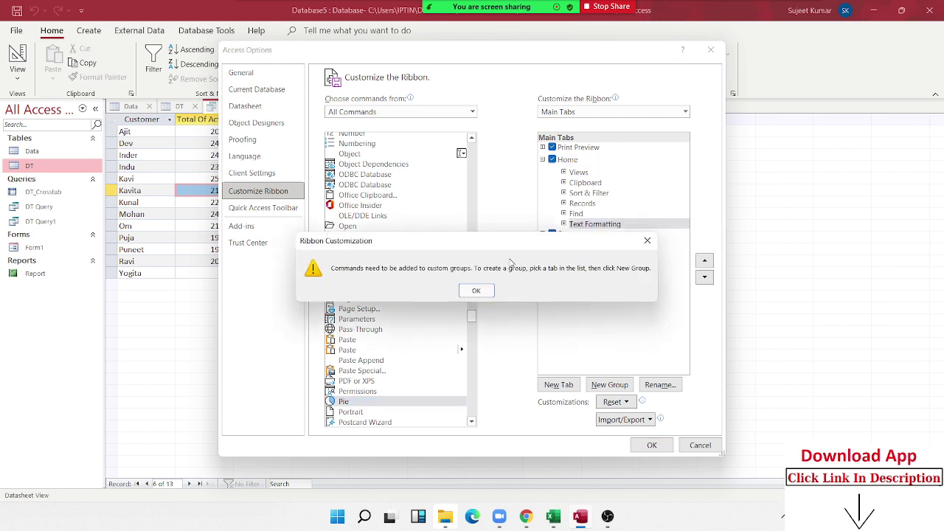
{"action": "left_click", "coordinate": [491, 290]}
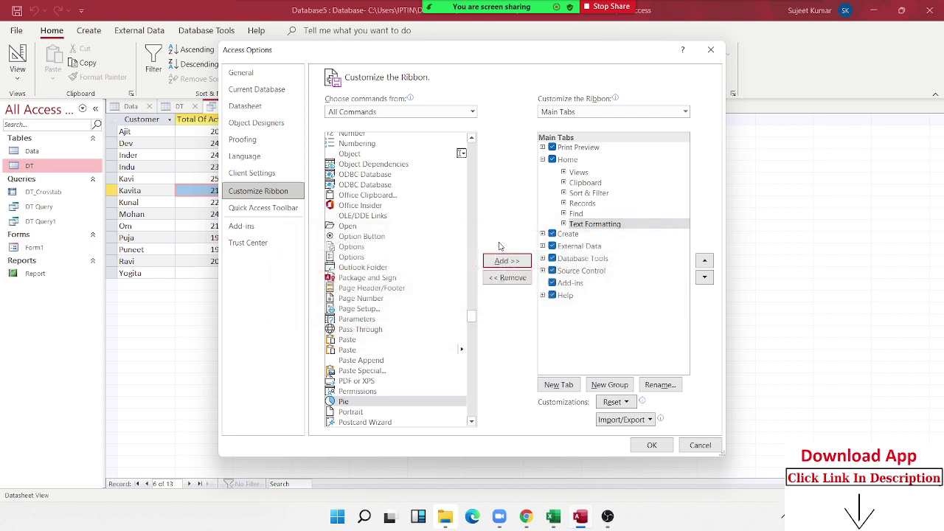
{"action": "left_click", "coordinate": [610, 385]}
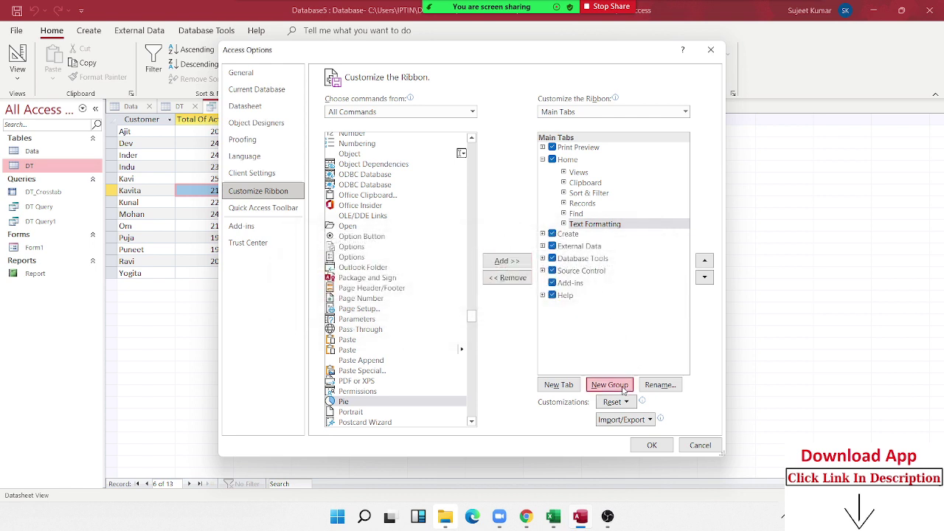
{"action": "left_click", "coordinate": [506, 260]}
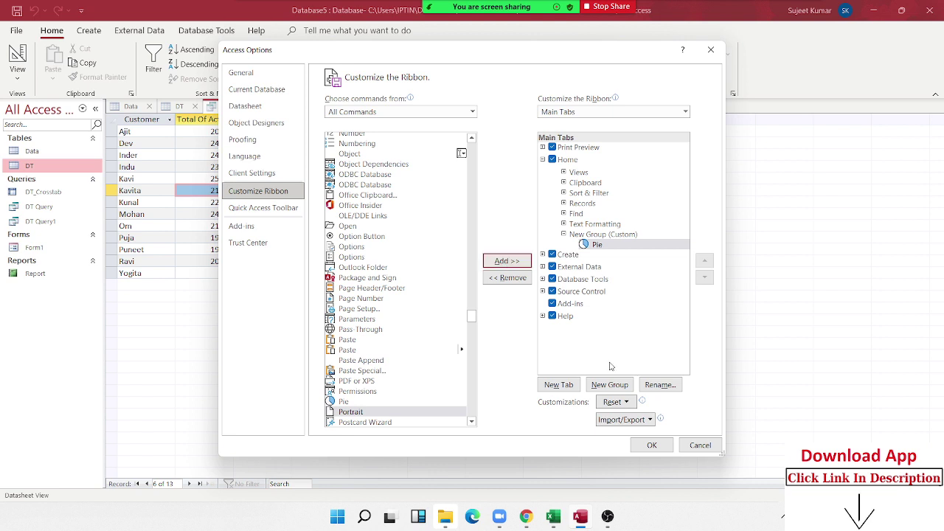
{"action": "left_click", "coordinate": [647, 446]}
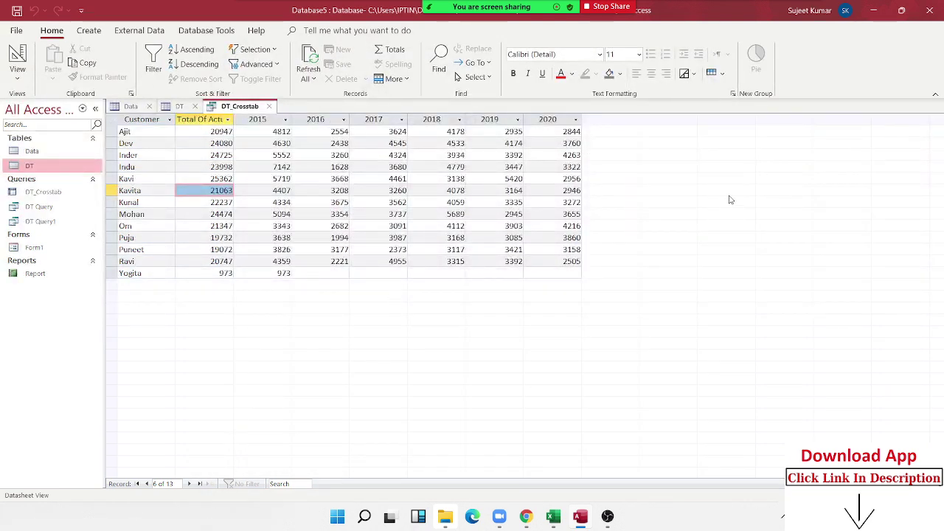
Step: Close the DT_Crosstab, DT and Data datasheets
{"action": "left_click", "coordinate": [342, 201]}
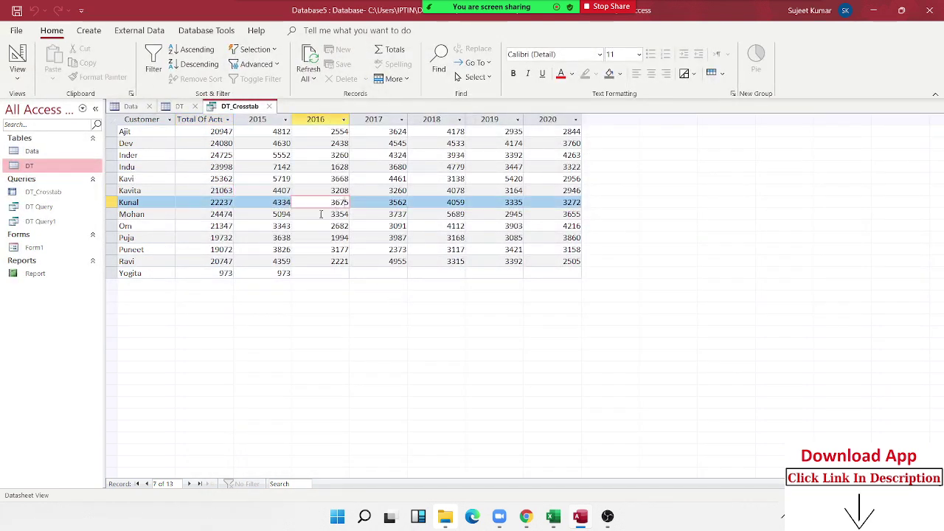
{"action": "left_click", "coordinate": [268, 107]}
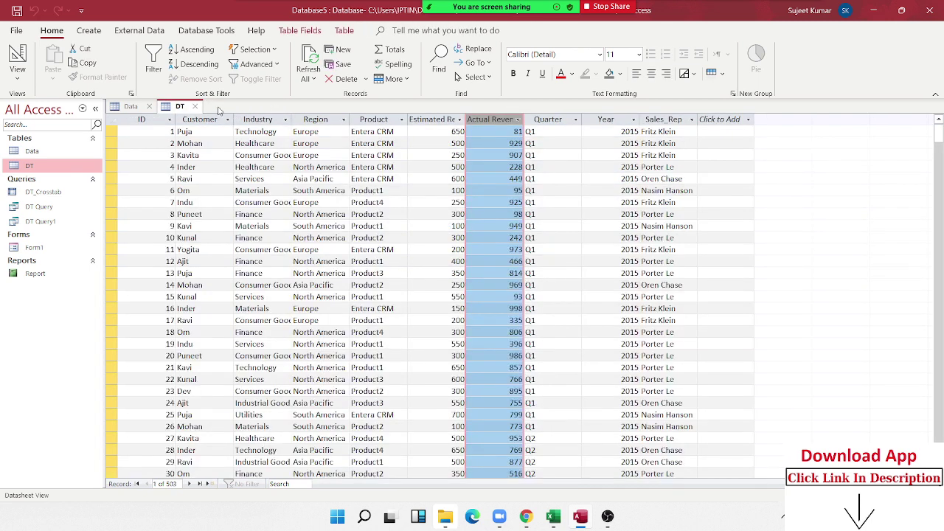
{"action": "left_click", "coordinate": [195, 107]}
{"action": "left_click", "coordinate": [385, 163]}
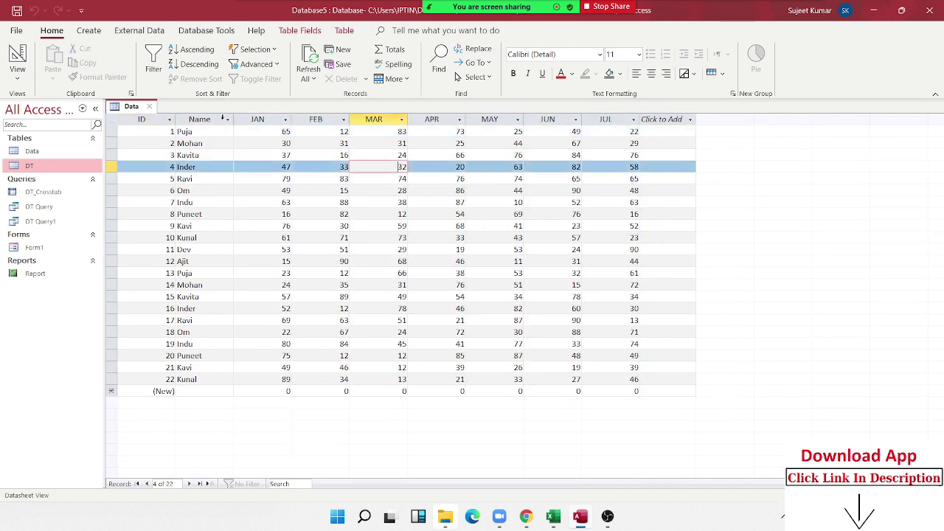
{"action": "left_click", "coordinate": [148, 107]}
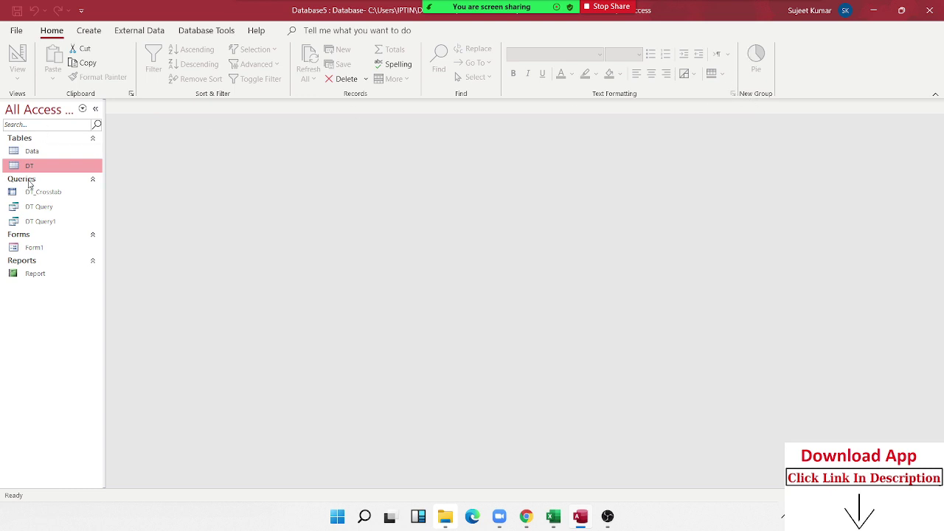
Step: Open DT Query1 and DT Query, then close DT Query so only DT Query1 remains
{"action": "double_click", "coordinate": [37, 220]}
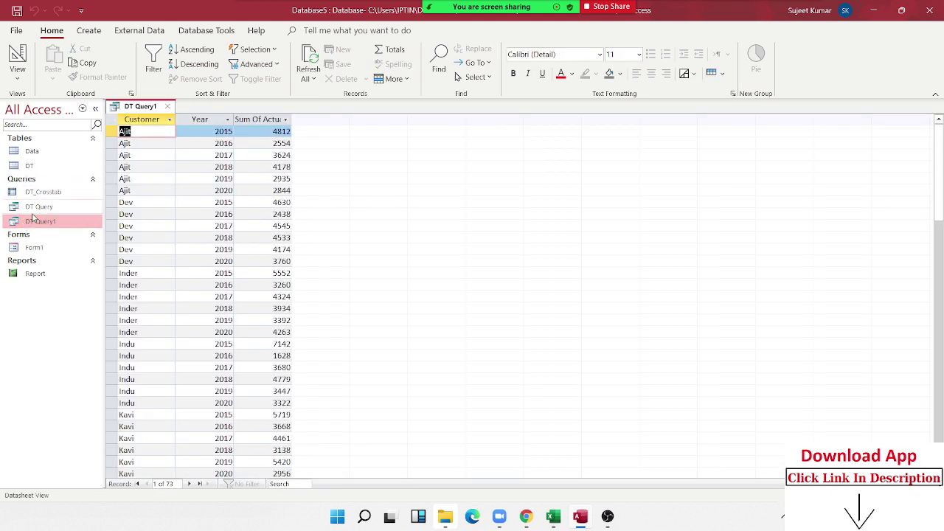
{"action": "double_click", "coordinate": [37, 207]}
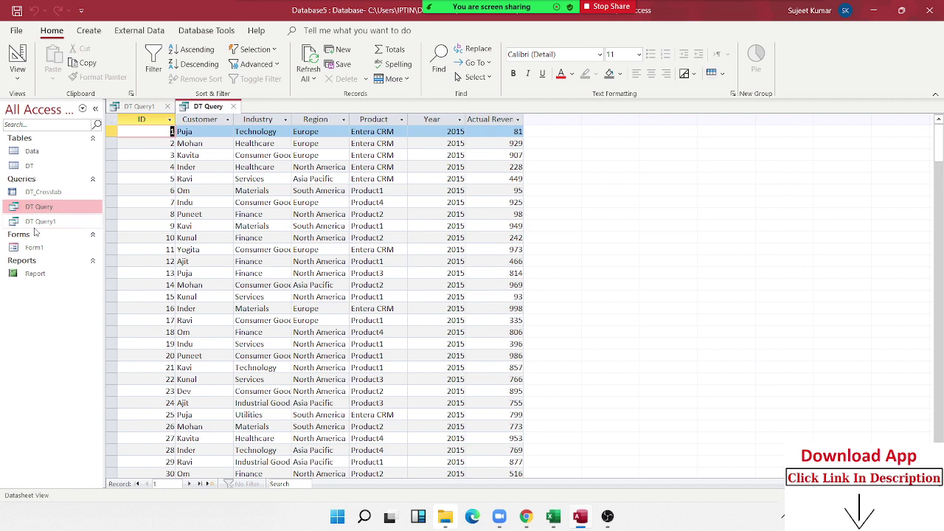
{"action": "left_click", "coordinate": [233, 107]}
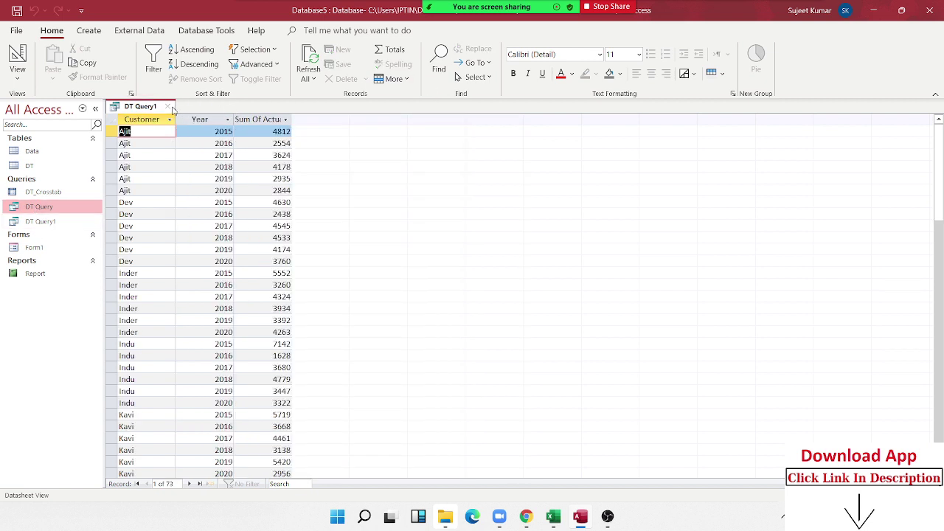
{"action": "left_click", "coordinate": [150, 191]}
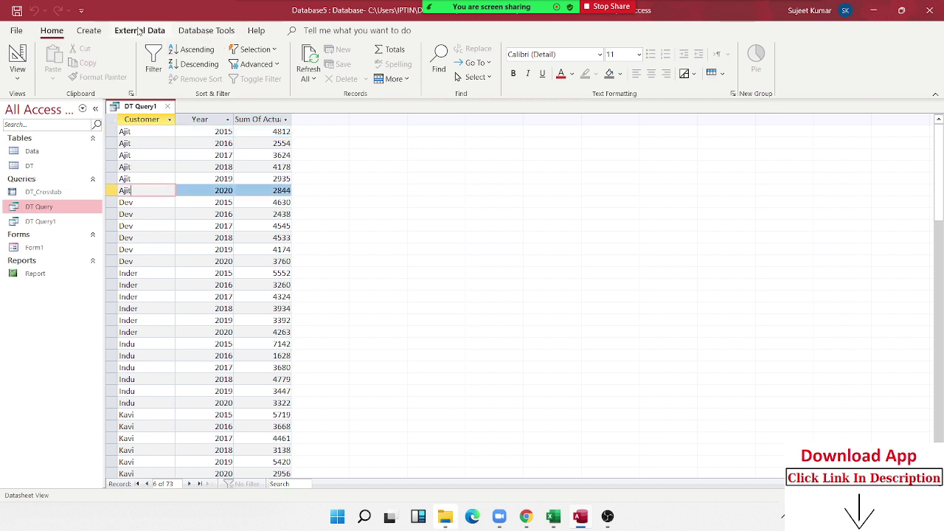
{"action": "left_click", "coordinate": [88, 30]}
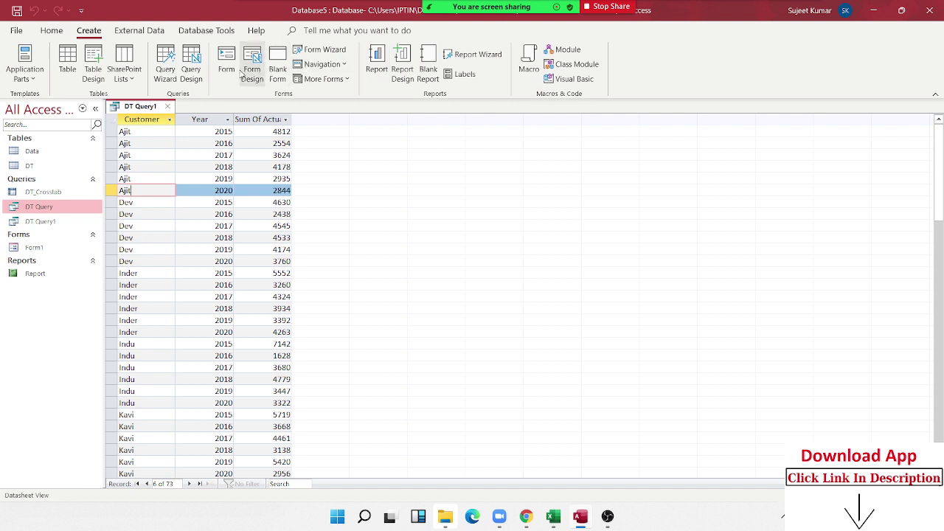
Step: Start the Simple Query Wizard with the Customer and Sum Of Actual Revenue fields
{"action": "left_click", "coordinate": [165, 63]}
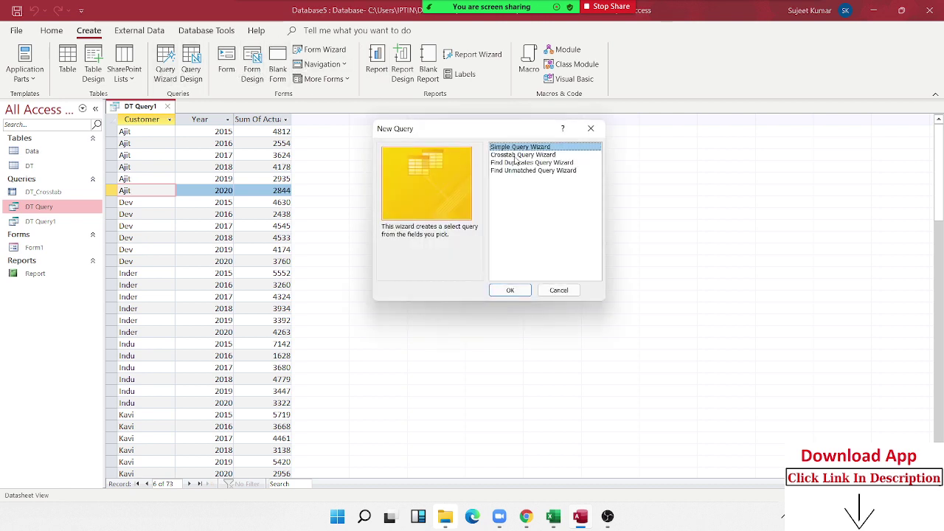
{"action": "left_click", "coordinate": [513, 293]}
{"action": "left_click", "coordinate": [507, 292]}
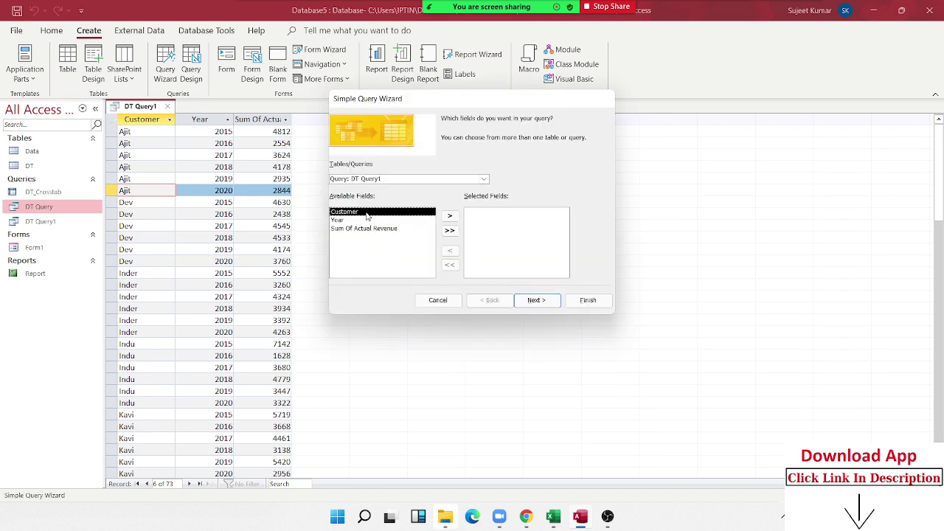
{"action": "left_click", "coordinate": [449, 215]}
{"action": "left_click", "coordinate": [368, 221]}
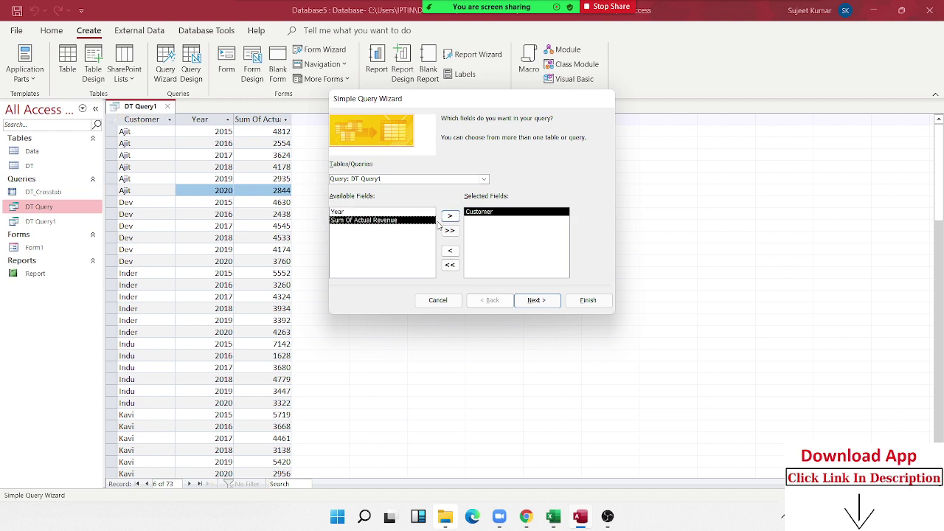
{"action": "left_click", "coordinate": [449, 215]}
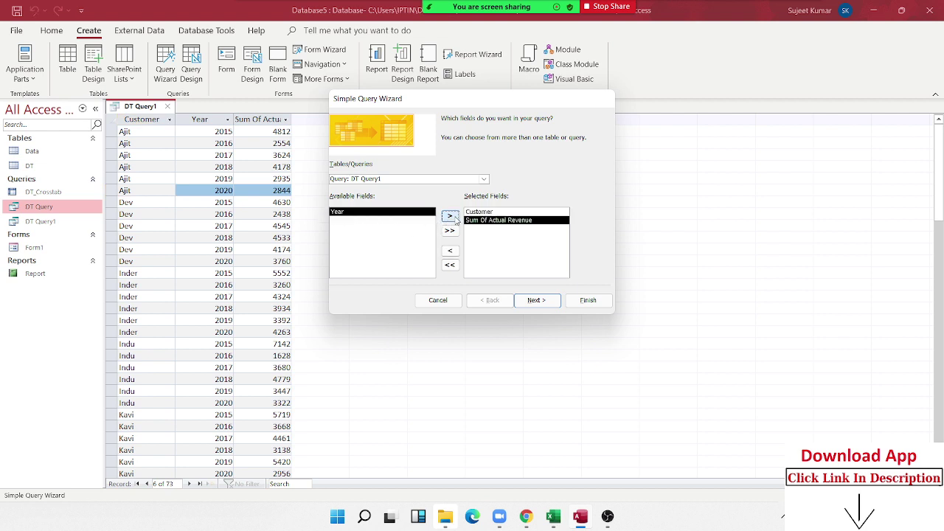
Step: Make it a summary query that sums revenue per customer, and finish as DT Query1 Query
{"action": "left_click", "coordinate": [552, 302]}
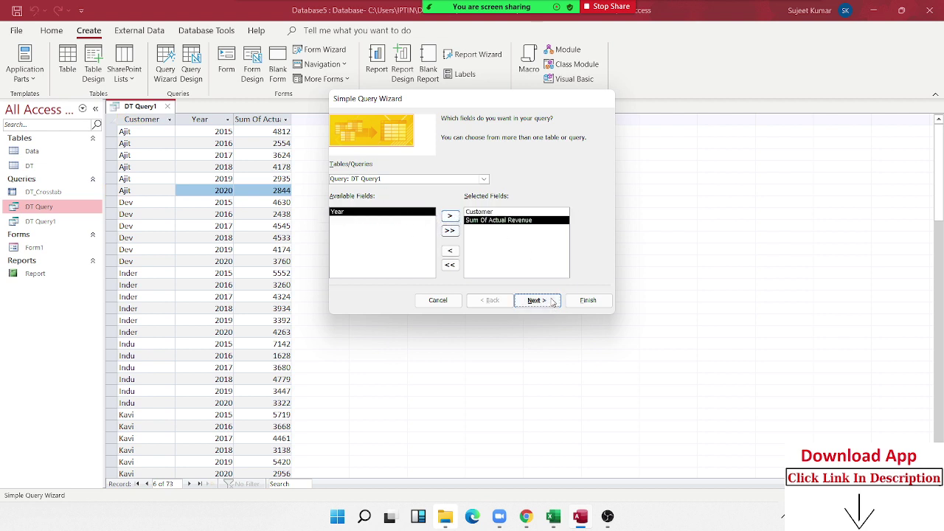
{"action": "left_click", "coordinate": [436, 150]}
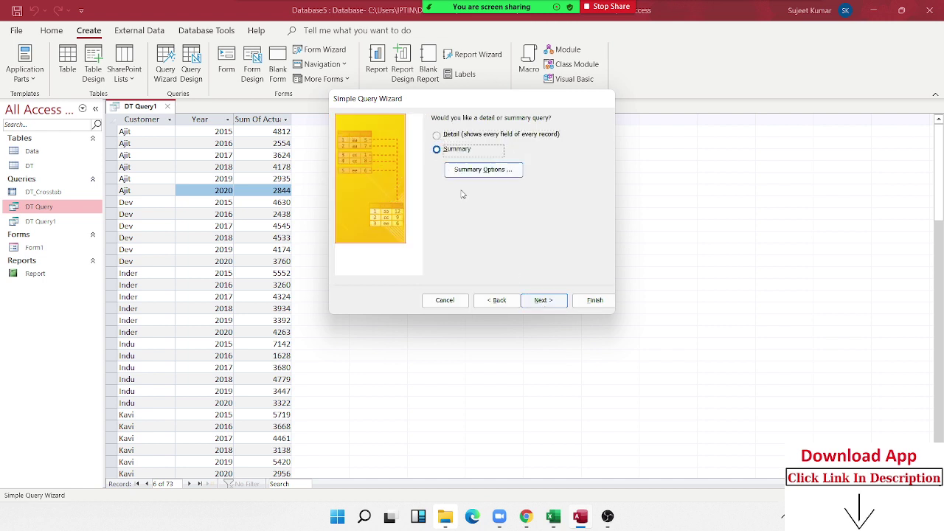
{"action": "left_click", "coordinate": [461, 169]}
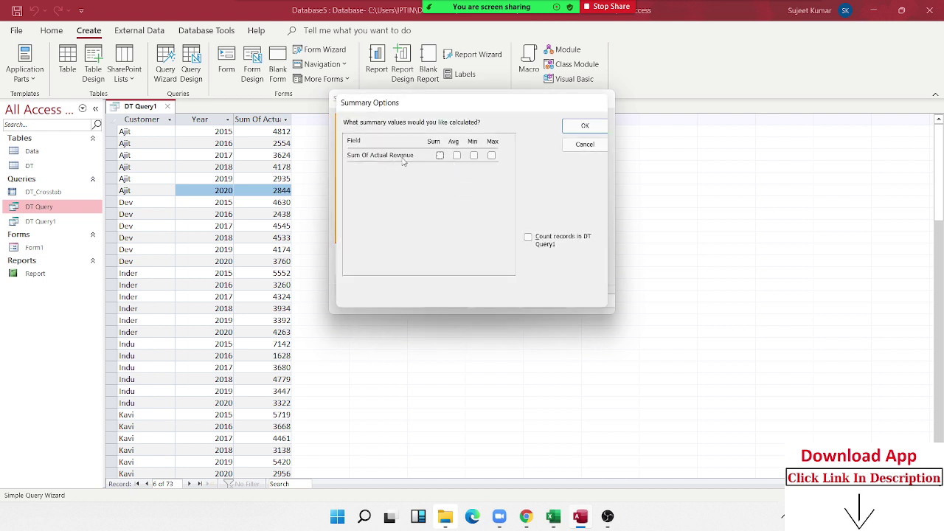
{"action": "left_click", "coordinate": [440, 156]}
{"action": "left_click", "coordinate": [568, 130]}
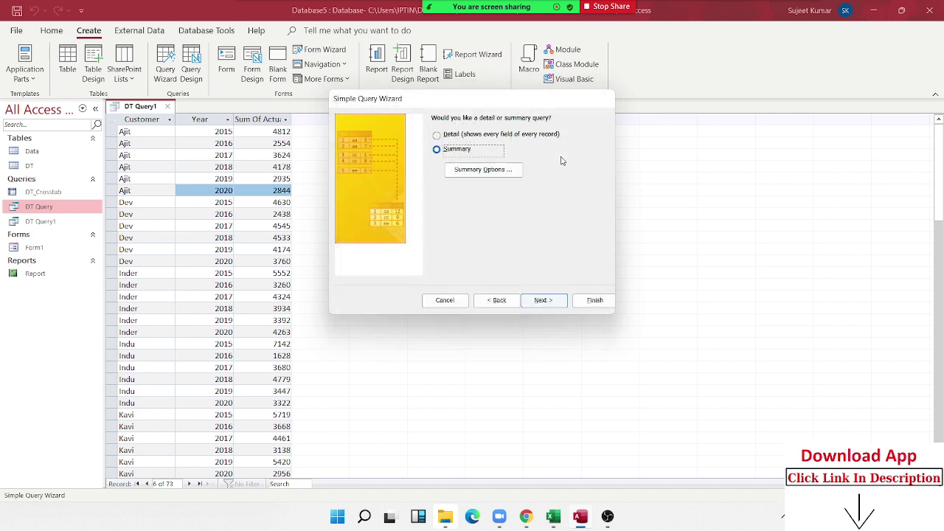
{"action": "left_click", "coordinate": [544, 301]}
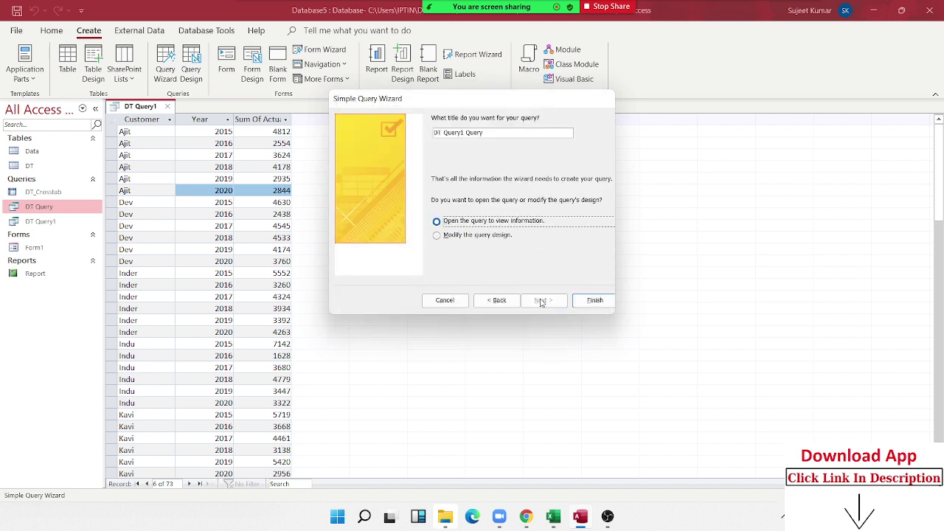
{"action": "left_click", "coordinate": [576, 308]}
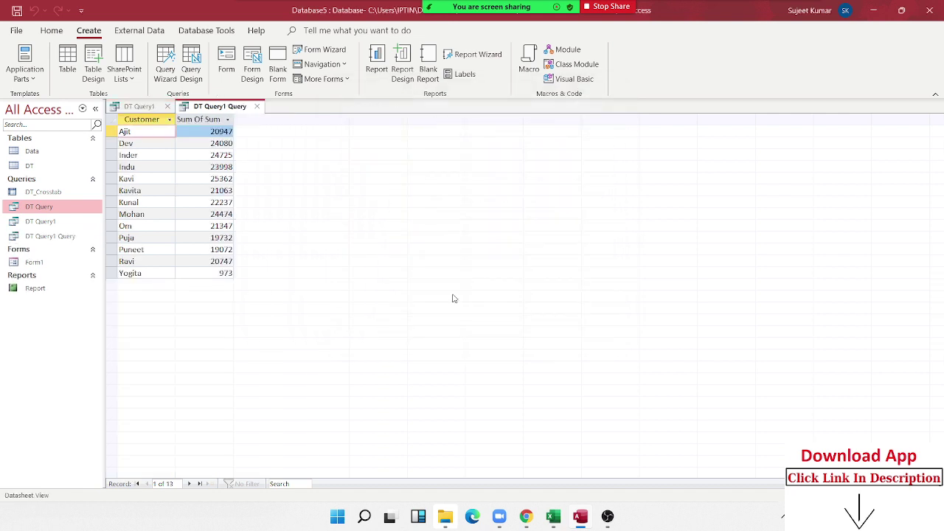
Step: Browse the 13 customer totals, then minimize Access to show the desktop
{"action": "left_click", "coordinate": [113, 203]}
{"action": "left_click", "coordinate": [147, 155]}
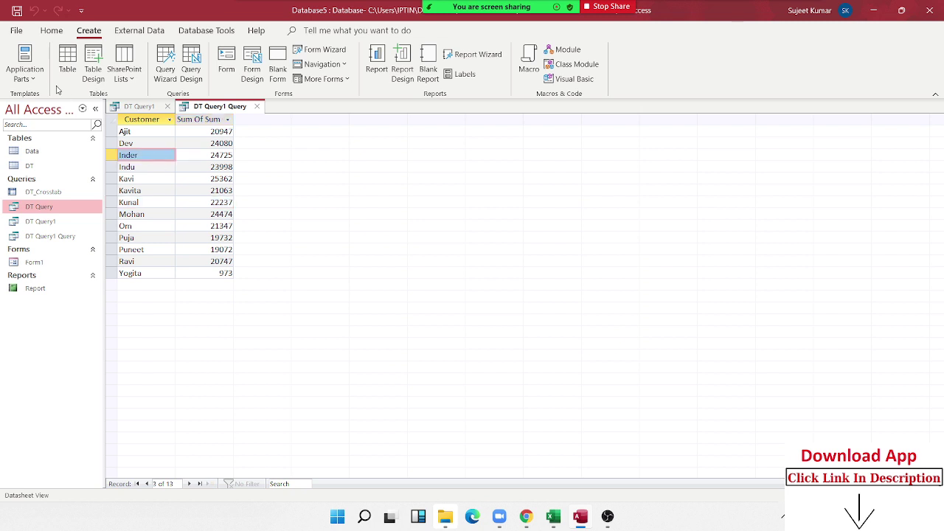
{"action": "left_click", "coordinate": [53, 33]}
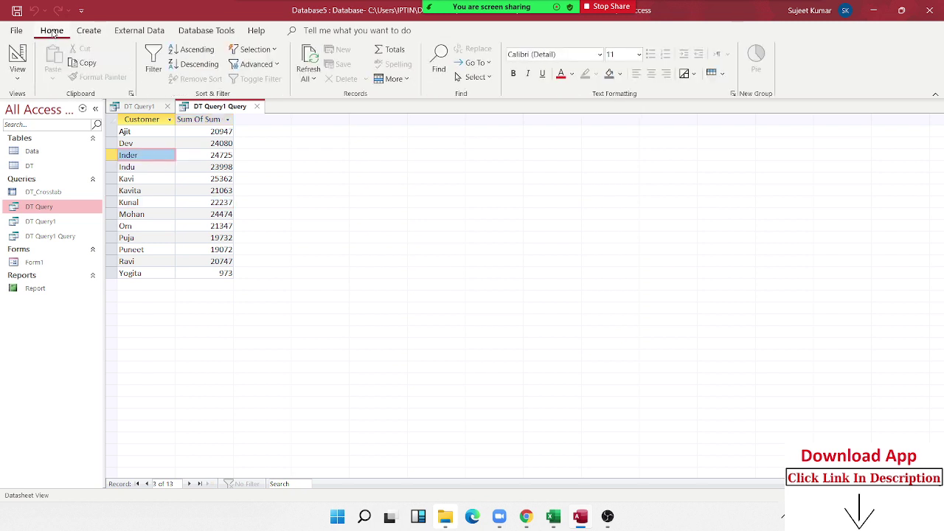
{"action": "left_click", "coordinate": [124, 143]}
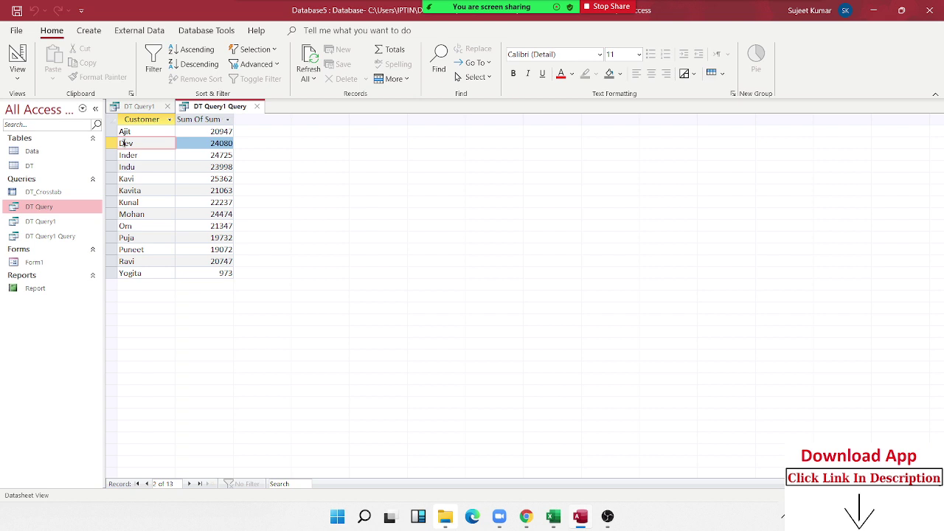
{"action": "key", "text": "super+d"}
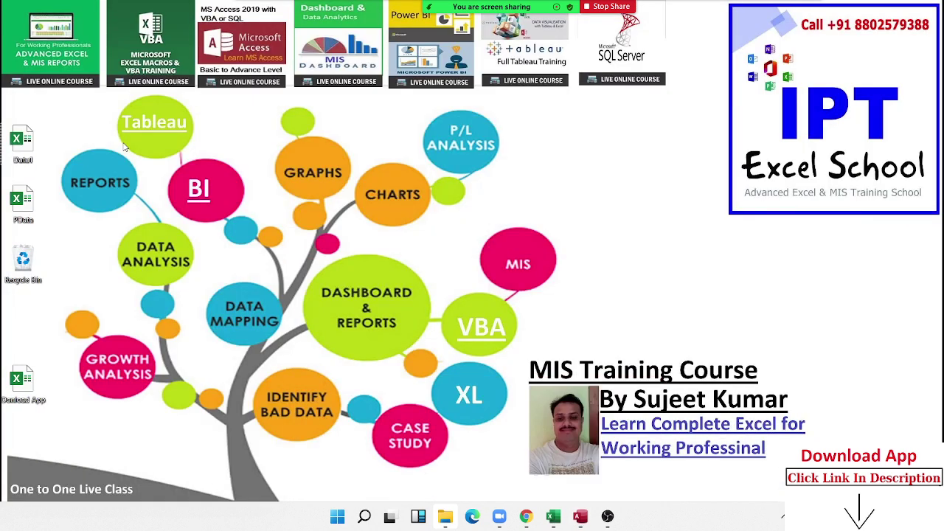